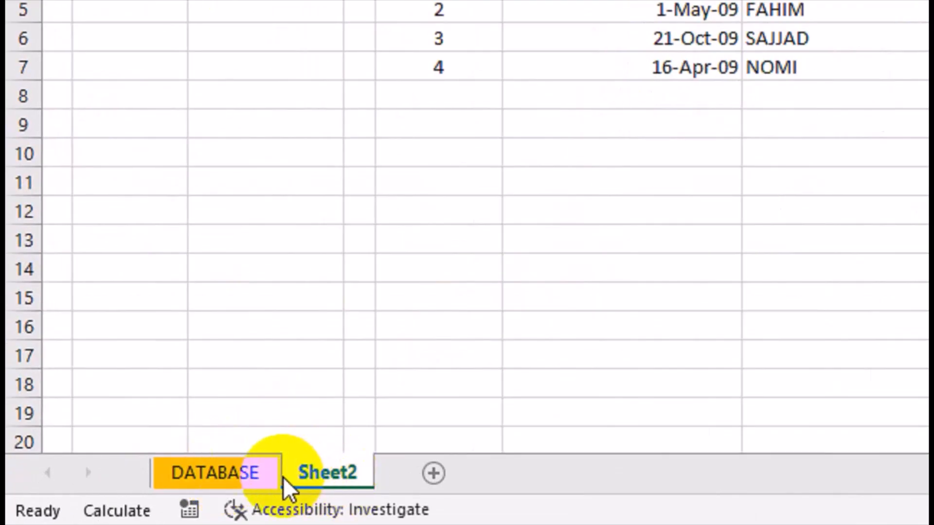
On the DATABASE sheet, hide helper columns B and C beside the DATE OF JOINING column
left_click(277, 474)
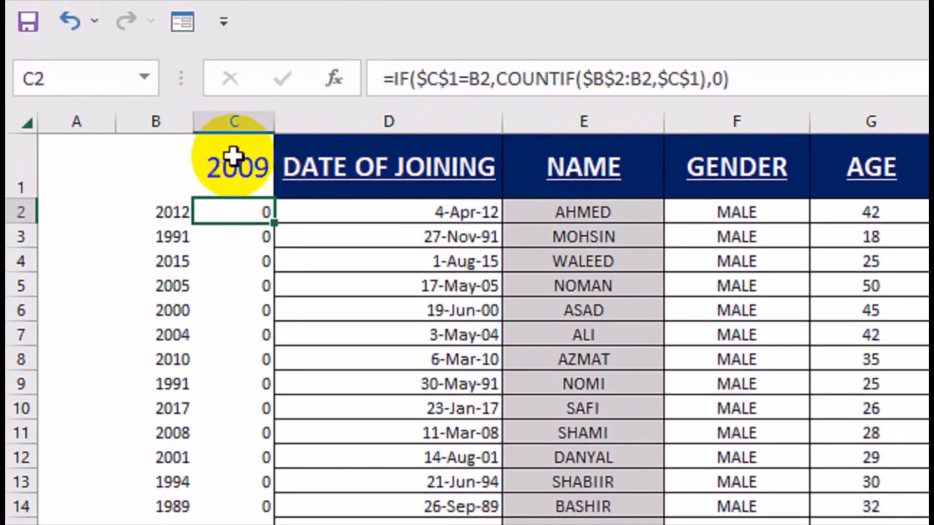
left_click(236, 162)
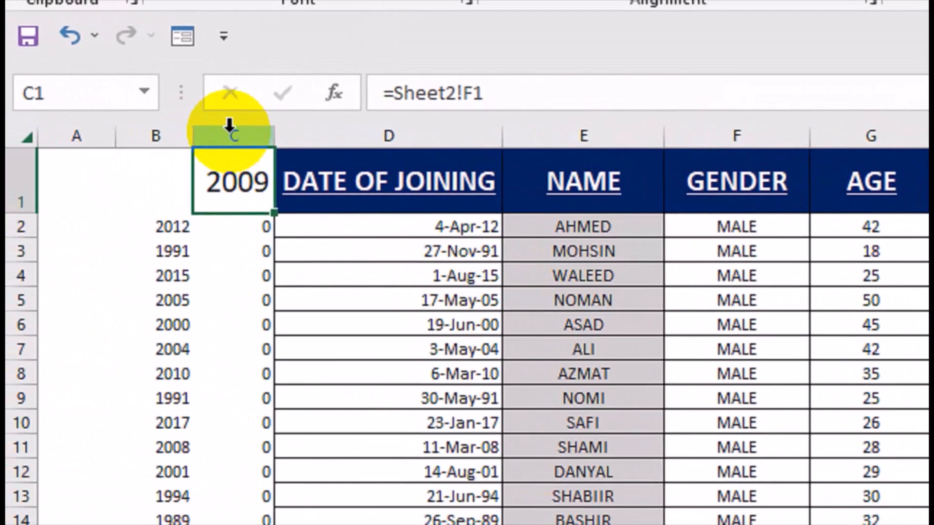
left_click_drag(229, 126, 182, 127)
right_click(224, 133)
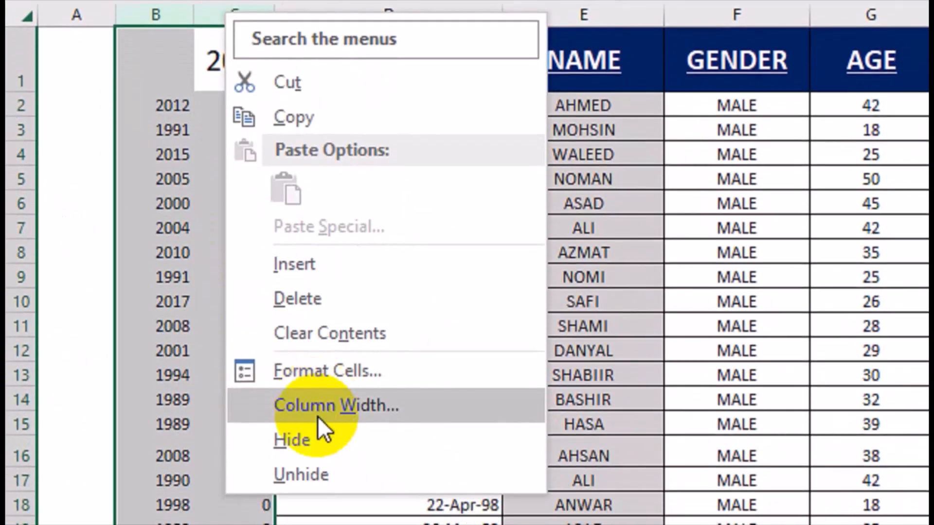
left_click(321, 440)
right_click(246, 42)
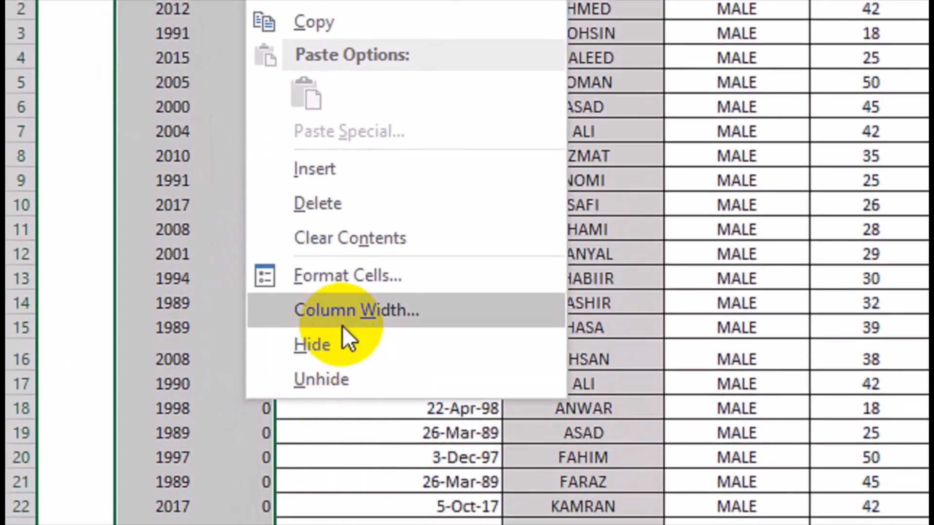
left_click(345, 351)
left_click(563, 74)
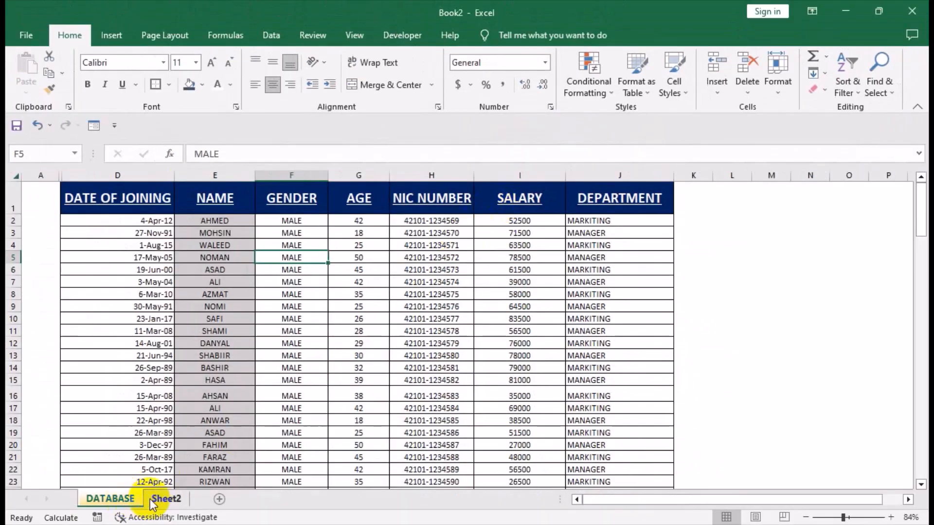
On Sheet2, browse the ENTER YEAR drop-down list in F1 and choose 2015
left_click(165, 498)
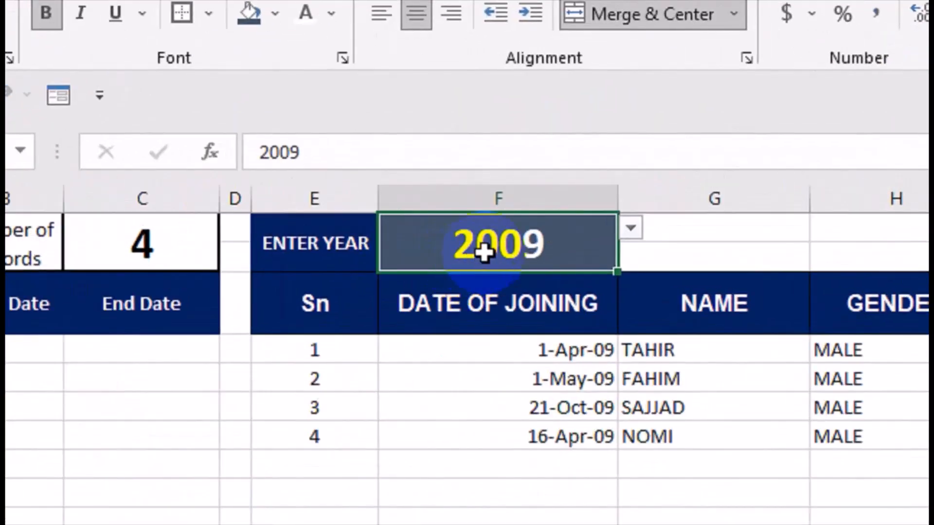
left_click(380, 193)
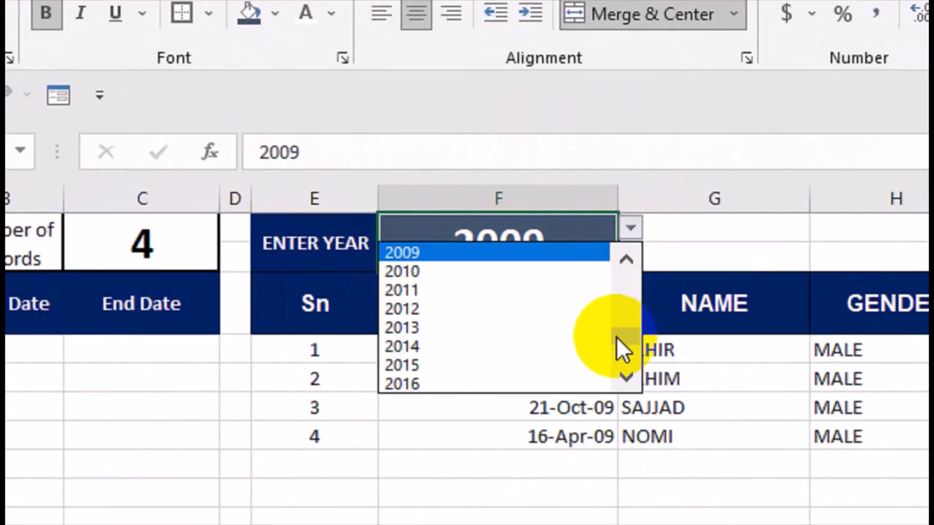
left_click_drag(623, 334, 644, 291)
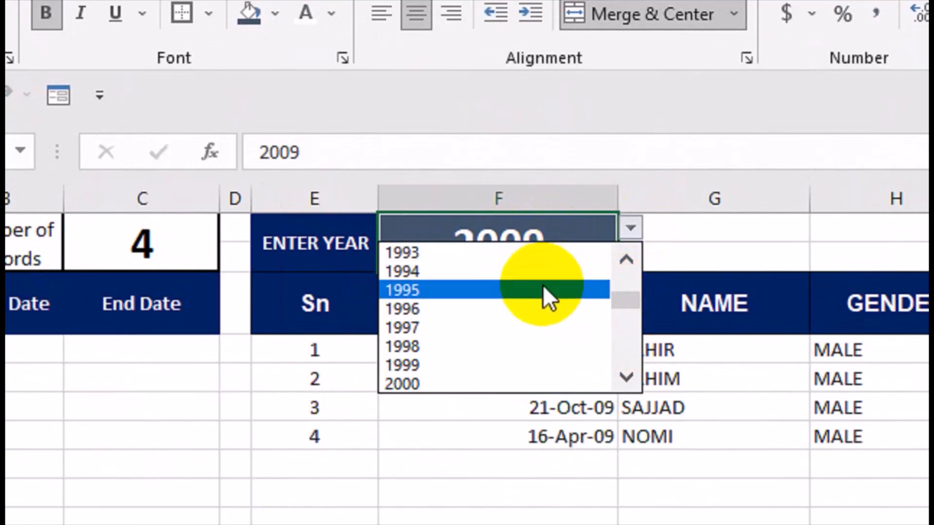
left_click_drag(627, 297, 632, 346)
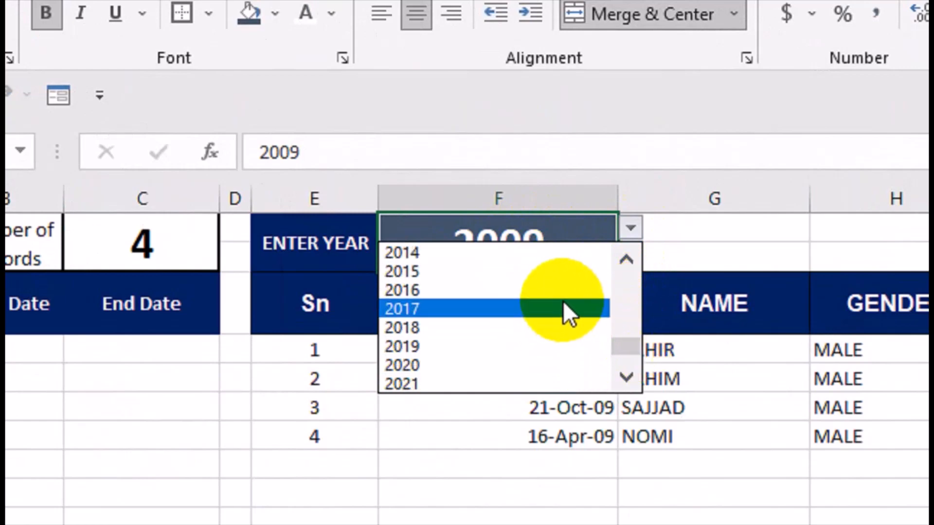
left_click(566, 273)
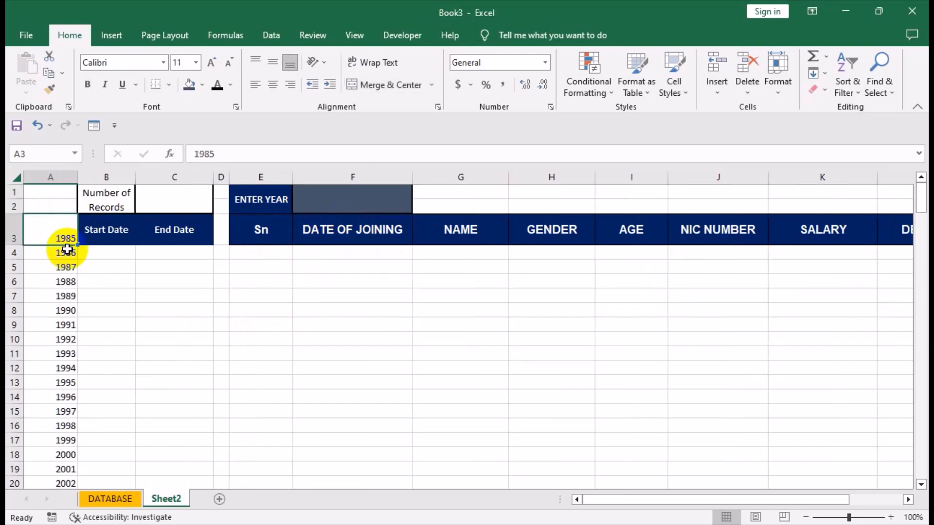
Review the list of years in column A of Sheet2, from its first entry to its last
left_click(46, 273)
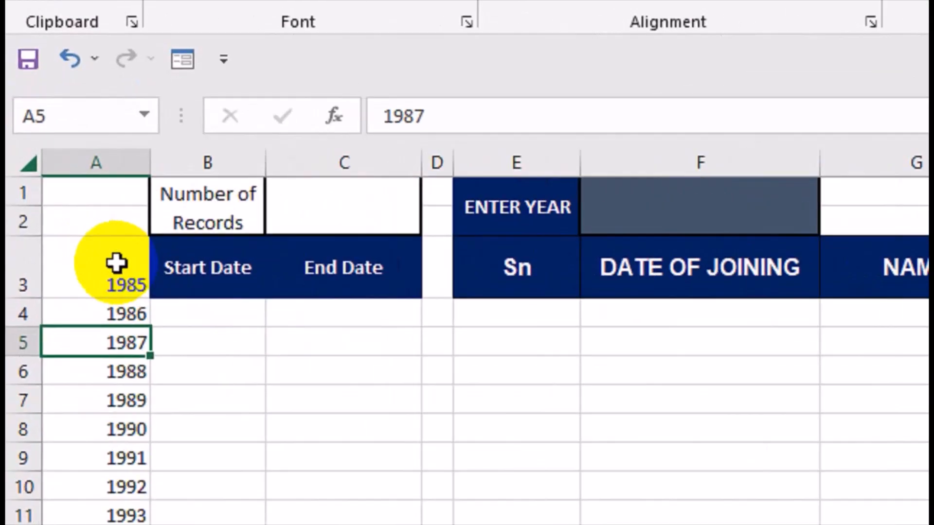
left_click(116, 263)
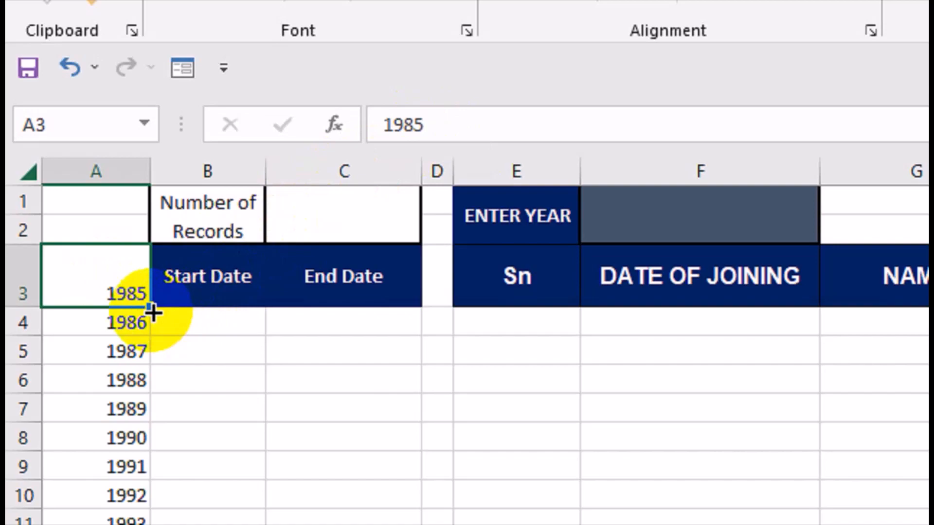
double_click(148, 307)
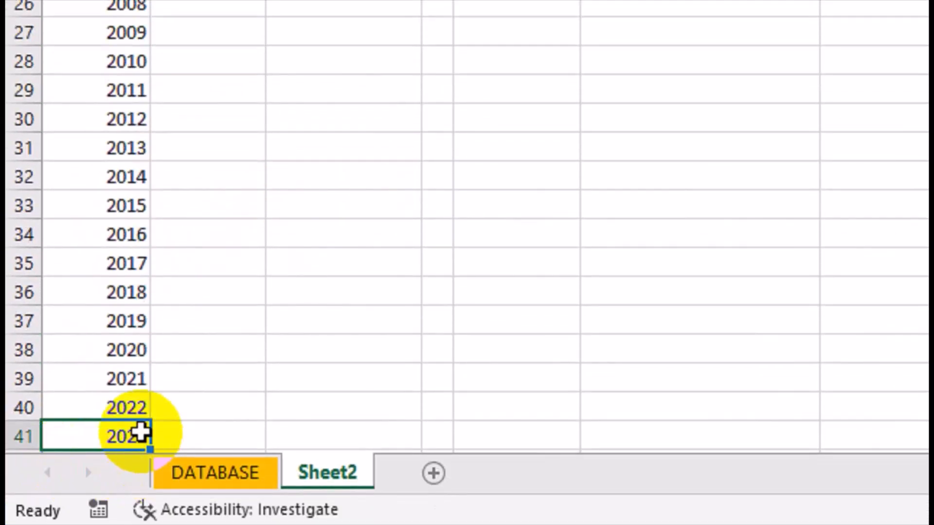
key("ctrl+Up")
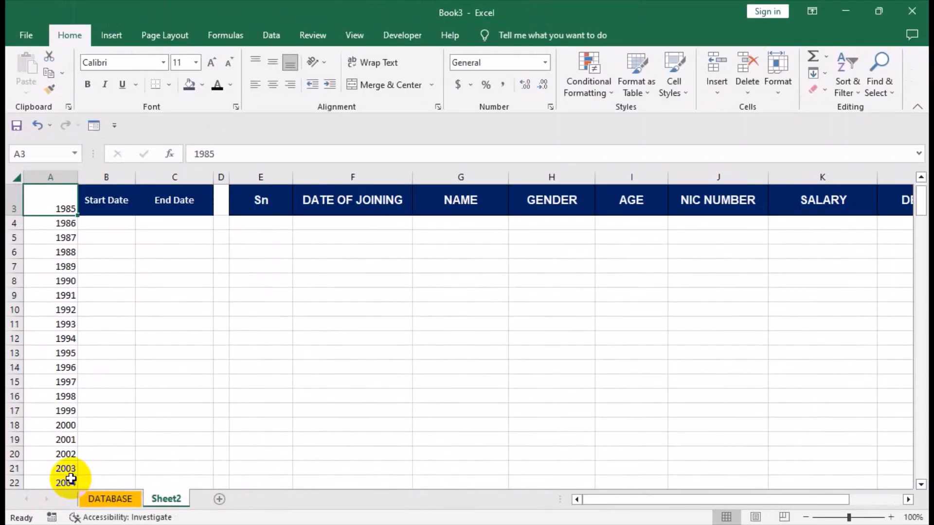
left_click_drag(169, 399, 173, 146)
scroll(273, 218, "up", 1)
Fill the ENTER YEAR input cell F1 with light gray
left_click(364, 198)
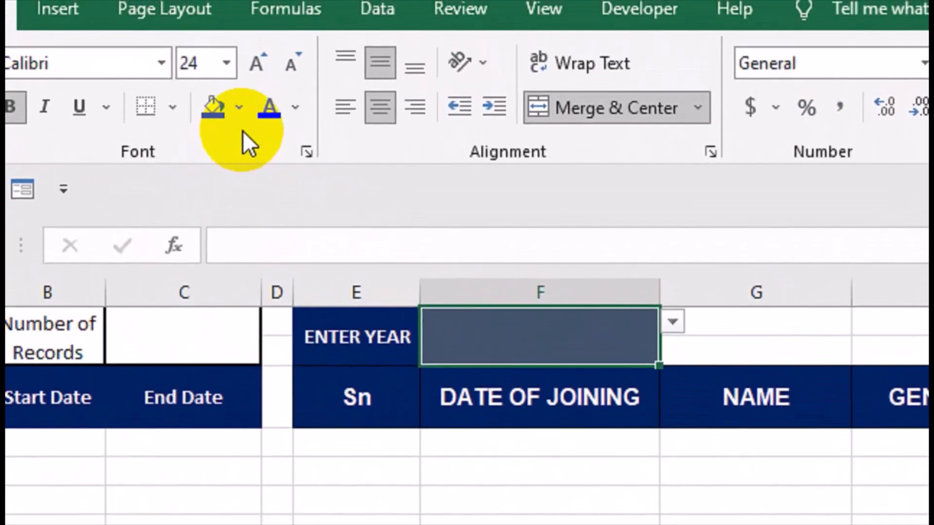
left_click(234, 51)
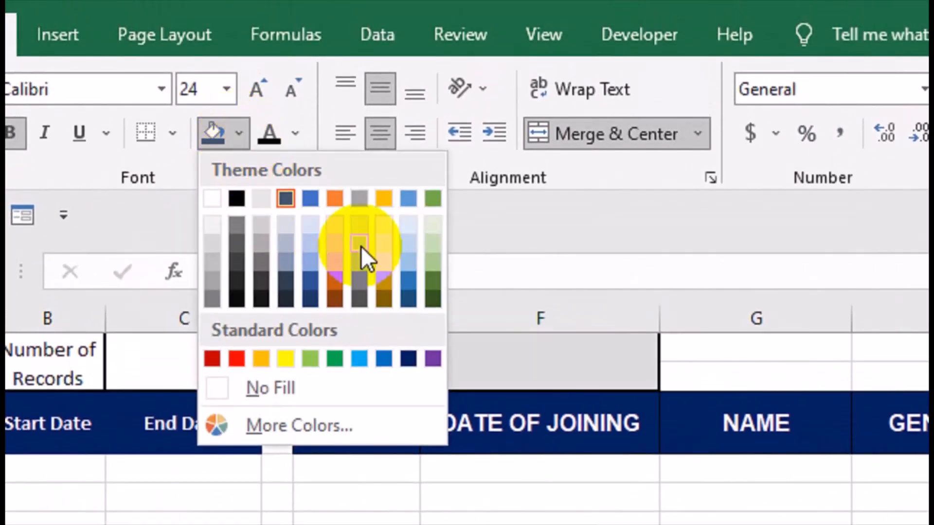
left_click(360, 246)
Apply List data validation to cell F1, using =$A$3:$A$41 as the source
left_click(384, 39)
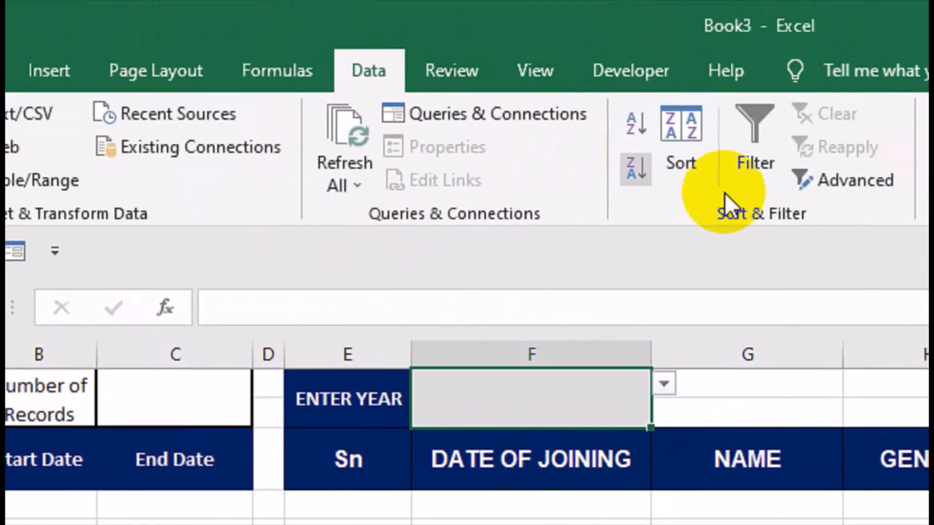
left_click(695, 188)
left_click(687, 215)
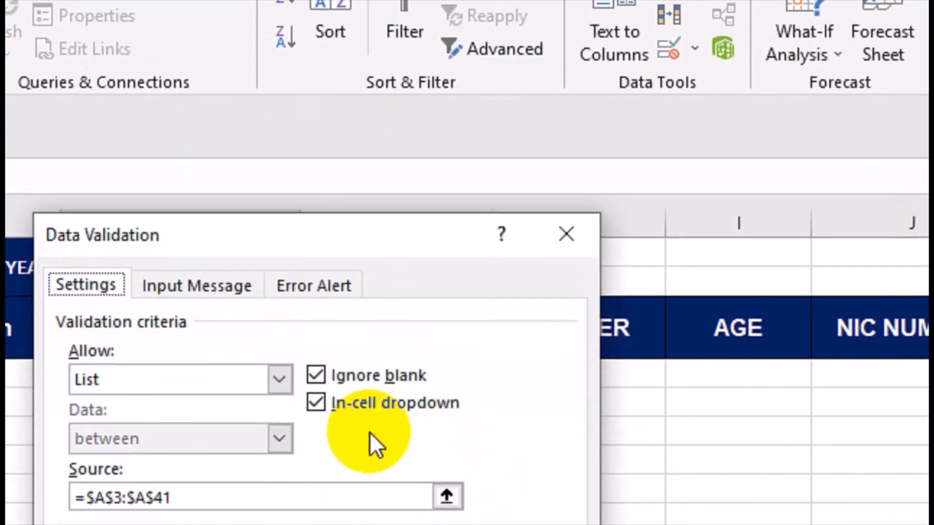
left_click(187, 387)
left_click(157, 462)
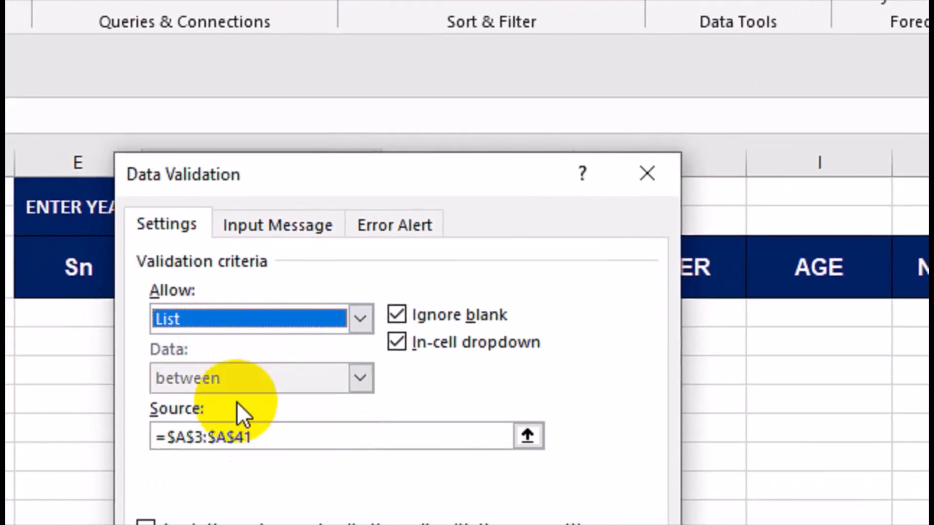
left_click(269, 436)
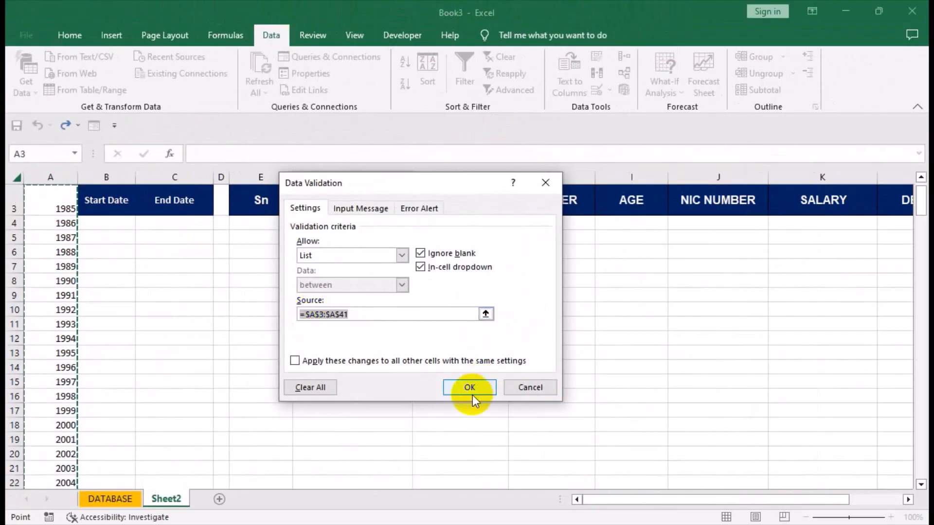
left_click(472, 390)
Choose 1991 from the drop-down in F1 and set the cell's font colour to black
left_click_drag(384, 322, 344, 196)
left_click(69, 35)
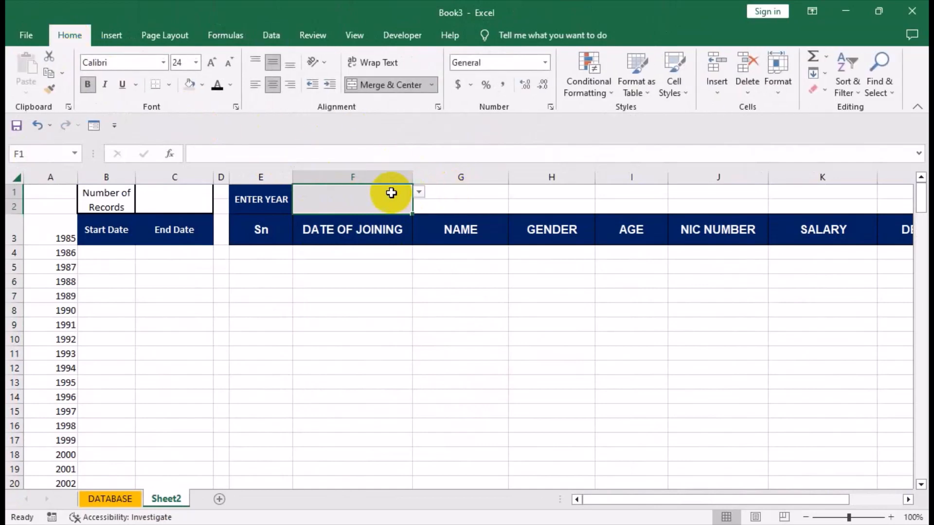
left_click(419, 193)
left_click(401, 249)
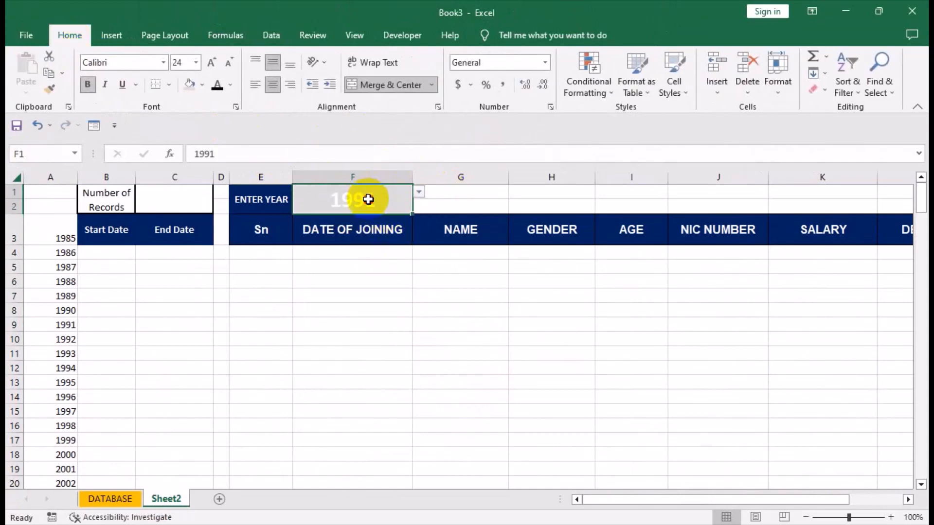
left_click(230, 85)
left_click(232, 132)
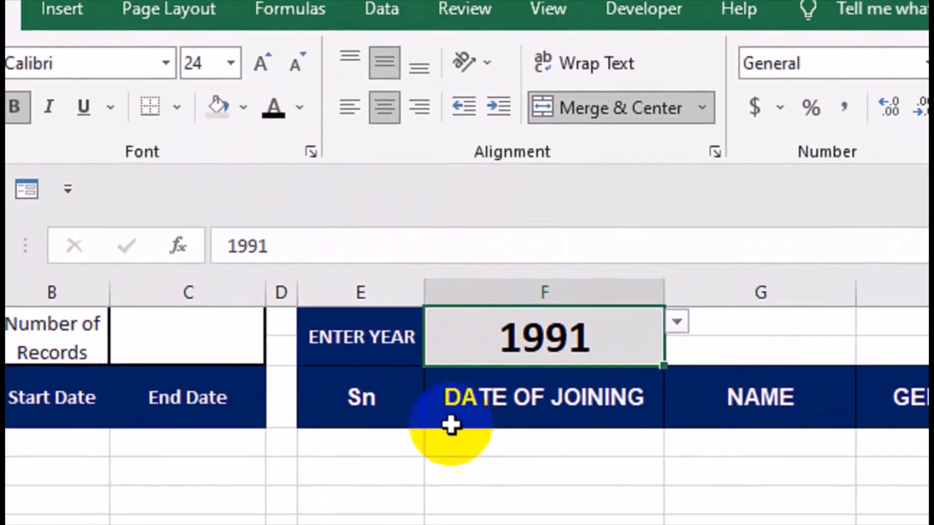
In cell C1 of the DATABASE sheet, enter =Sheet2!F1 to reference the selected year
left_click(365, 438)
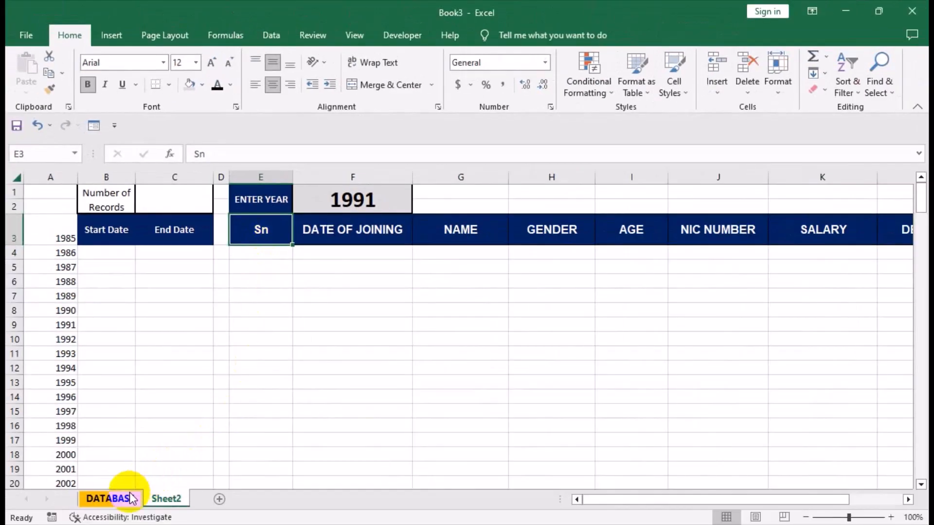
left_click(121, 497)
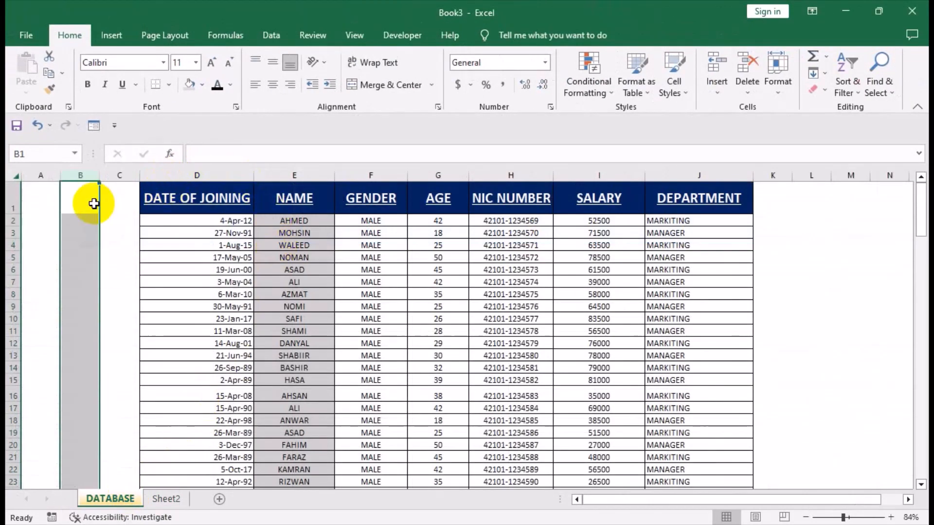
left_click(110, 201)
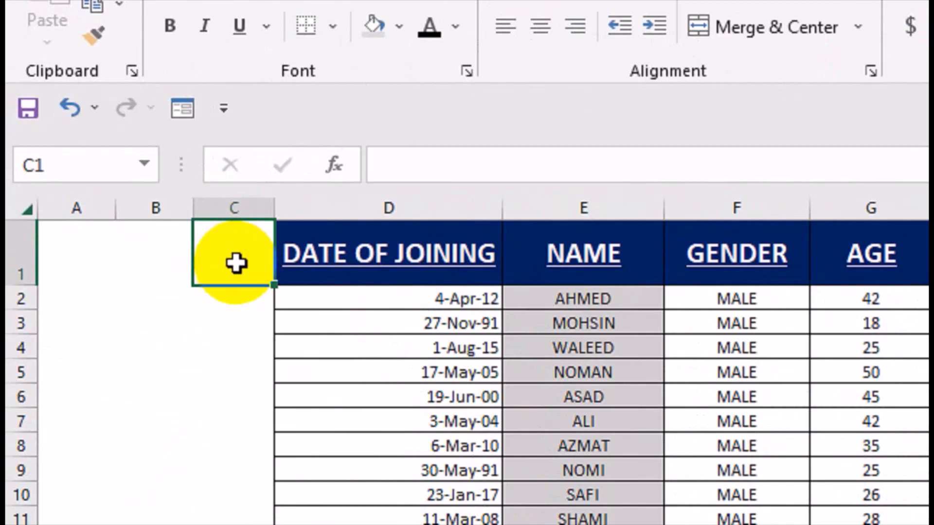
type("=")
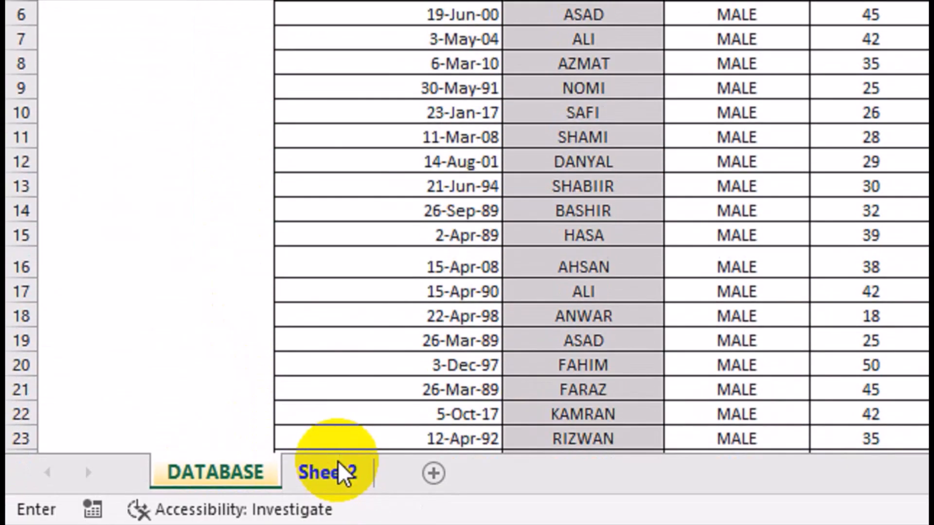
left_click(339, 472)
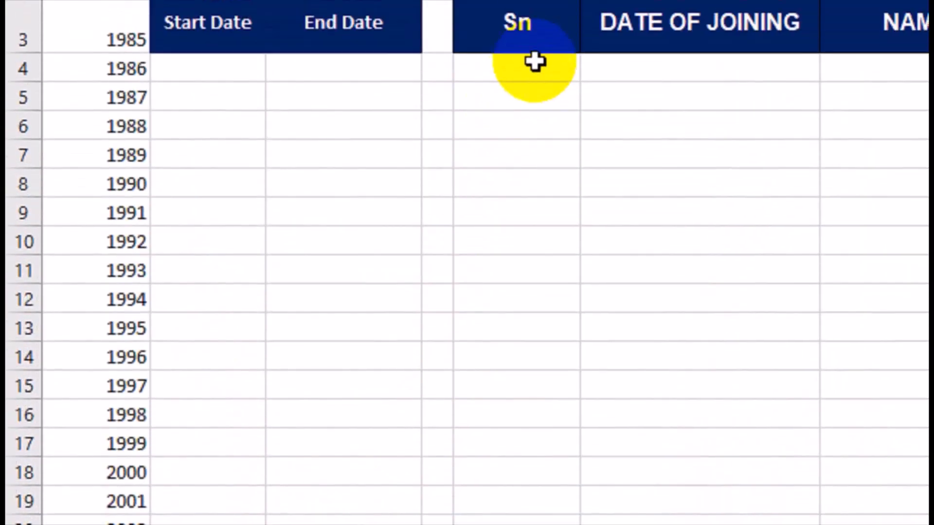
left_click(644, 131)
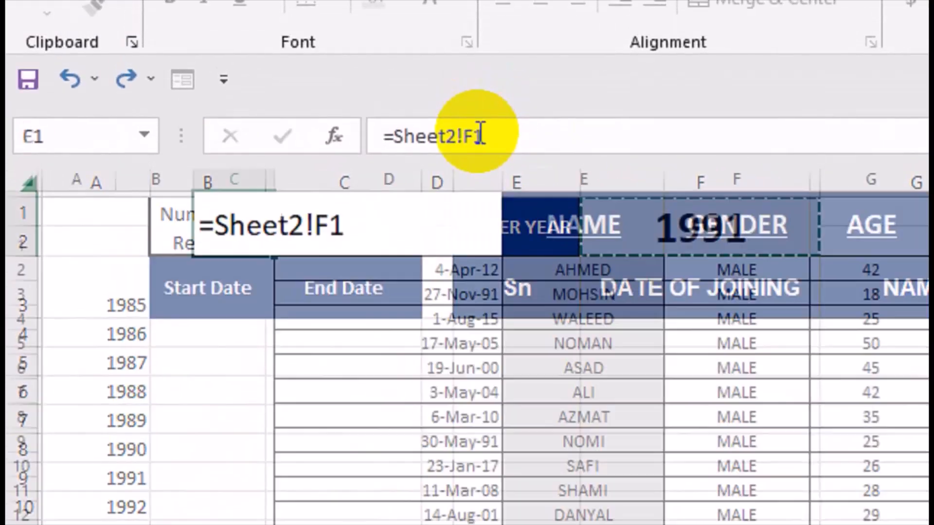
key("Return")
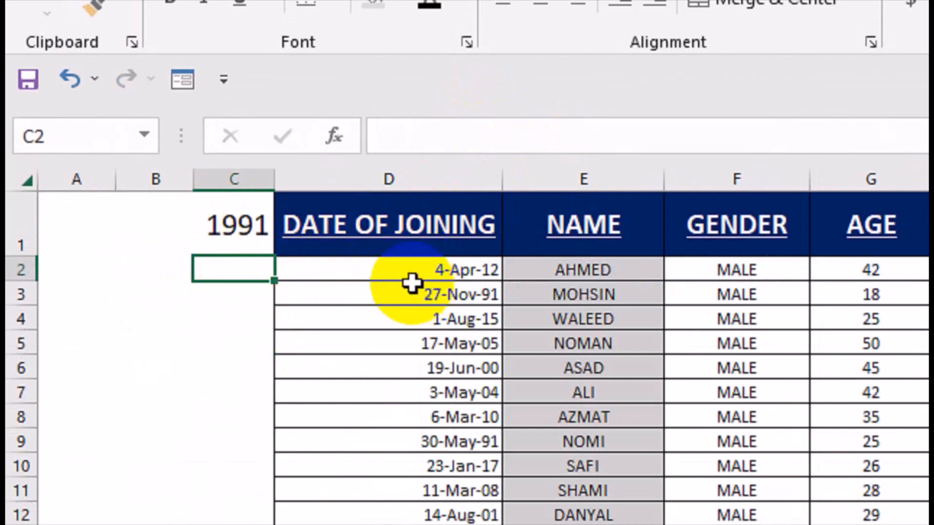
Enter =YEAR(D2) in B2 to extract the joining year and fill the formula down column B
left_click(162, 266)
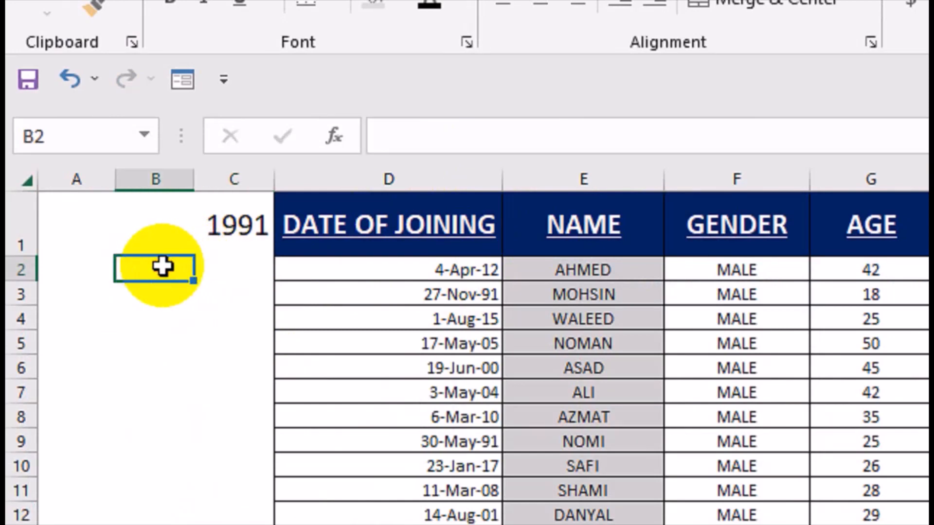
type("=YEAR(")
key("Right")
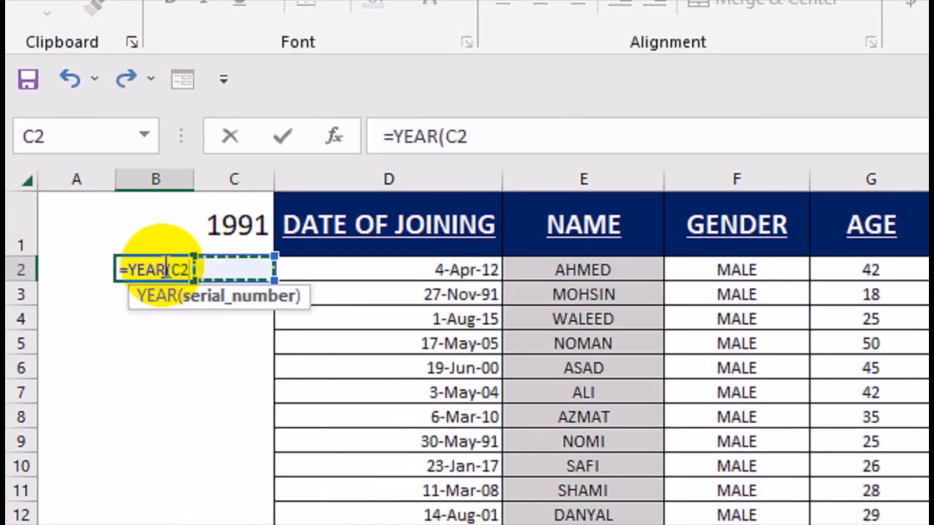
key("Right")
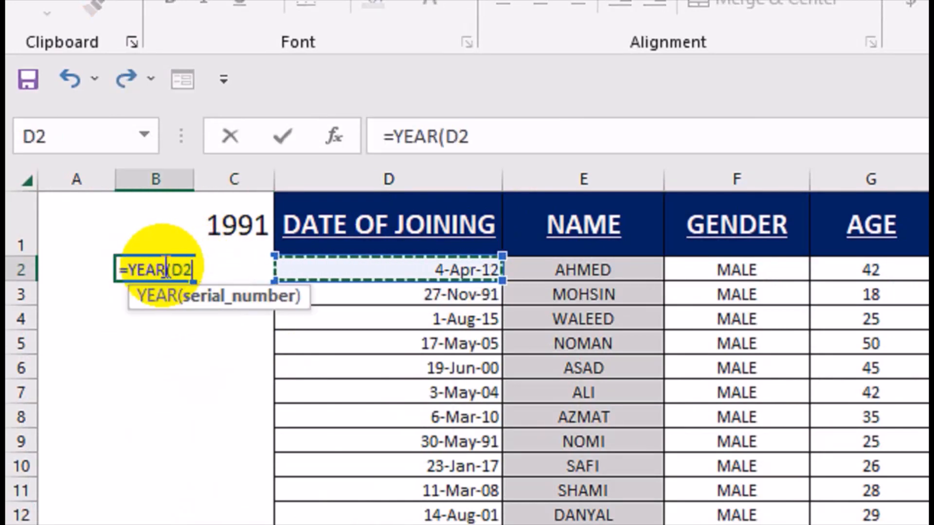
type(")")
key("Return")
left_click(162, 265)
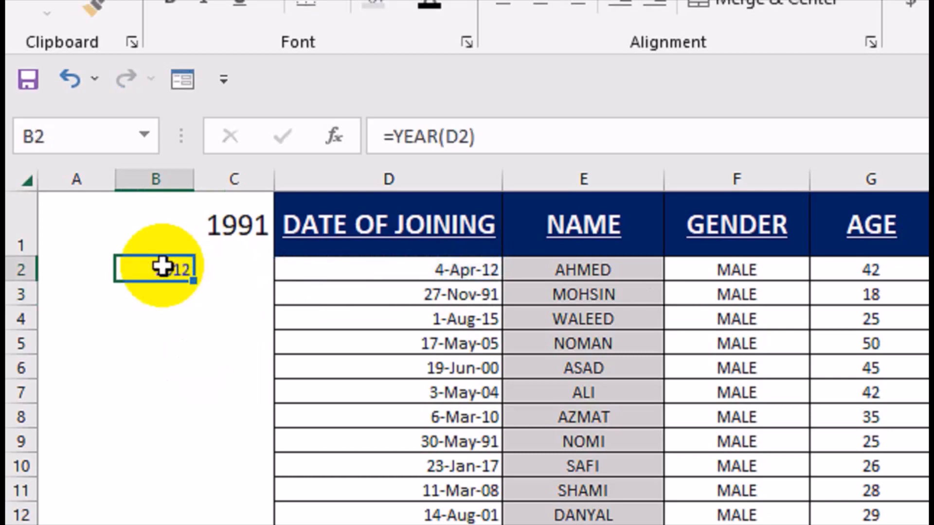
double_click(194, 286)
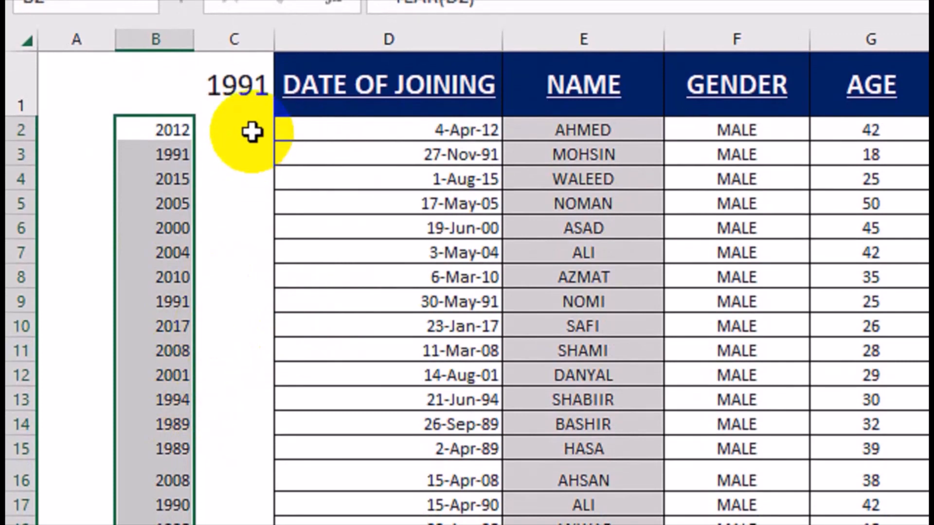
In C2 of the DATABASE sheet, begin an IF formula testing whether $C$1 equals B2
left_click(249, 154)
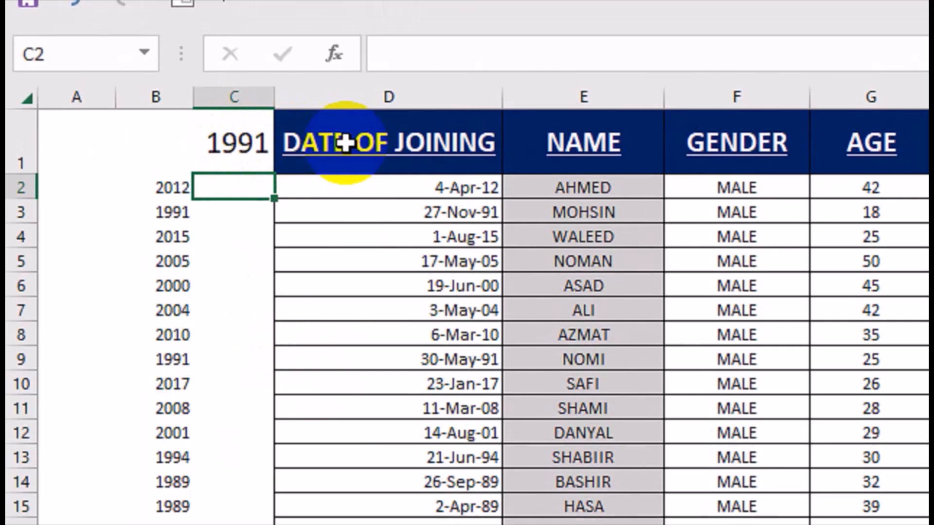
type("=IF(")
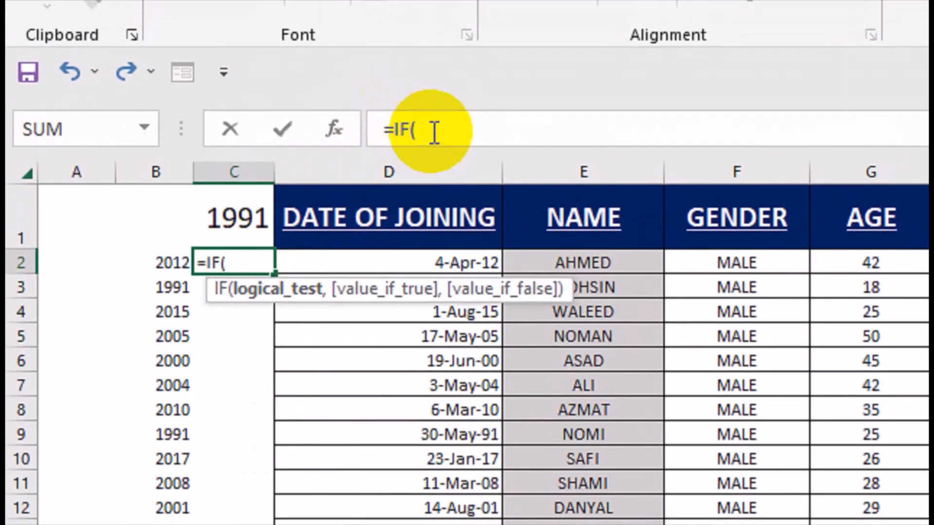
left_click(258, 201)
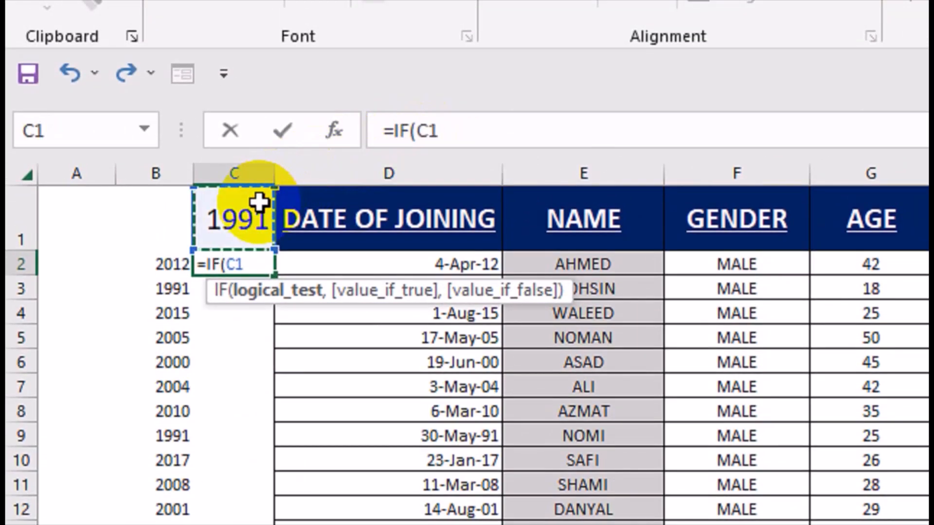
type("=")
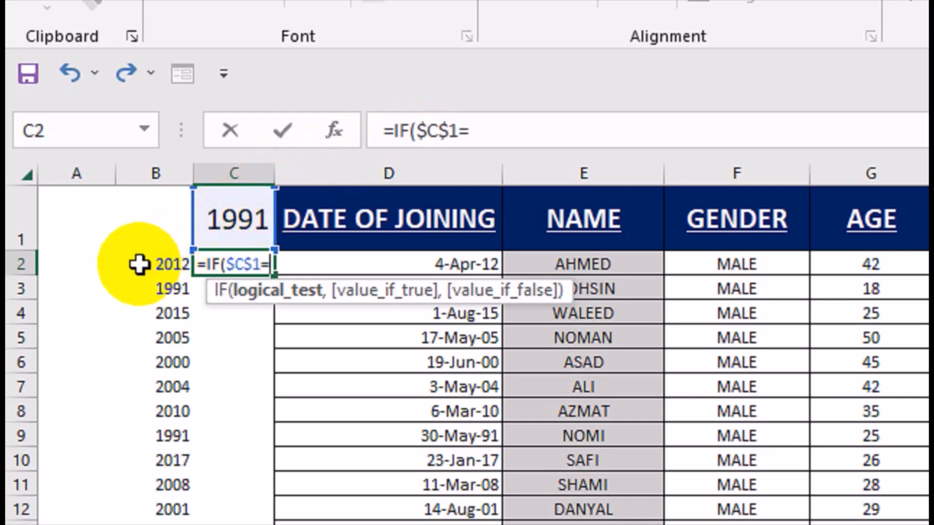
left_click(140, 268)
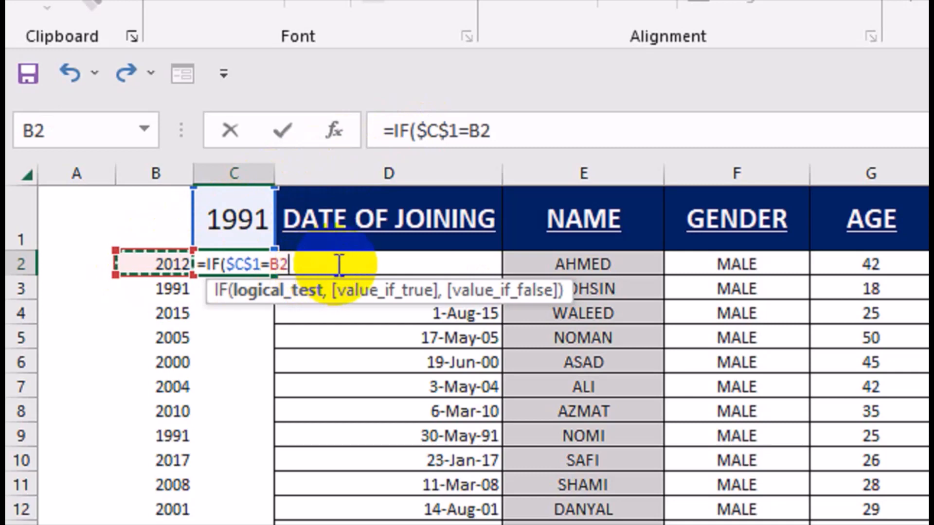
type(",")
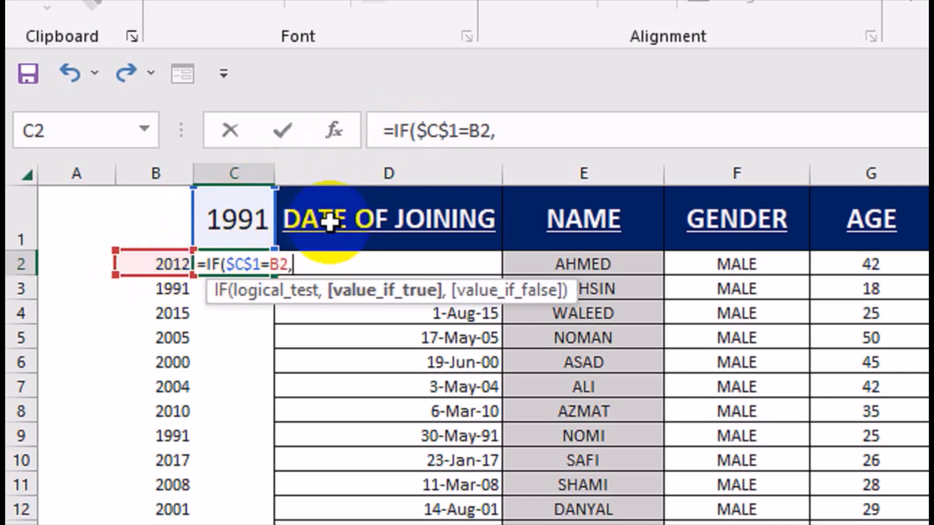
Add COUNTIF($B$2:B2,C1) as the value-if-true argument of the IF formula in C2
type("COUNTIF")
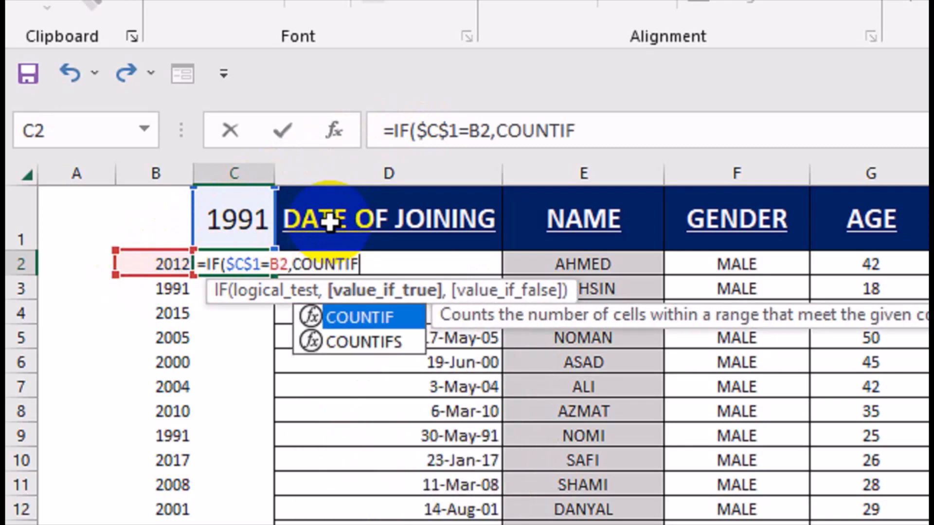
left_click(169, 262)
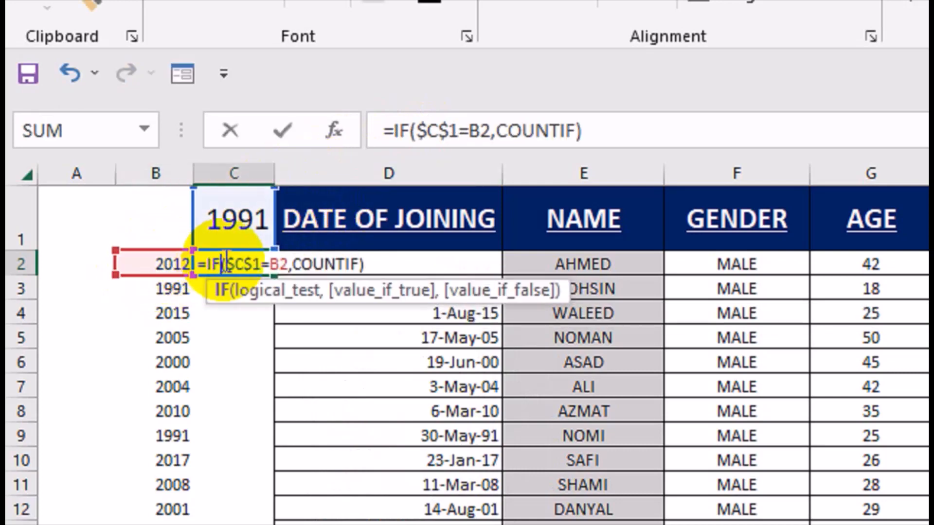
left_click(622, 123)
key("BackSpace")
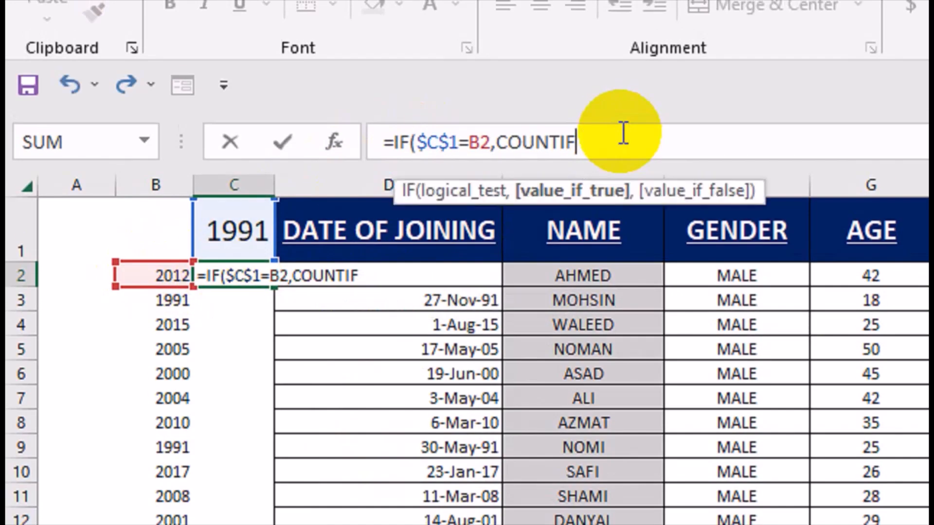
type("(")
left_click(140, 276)
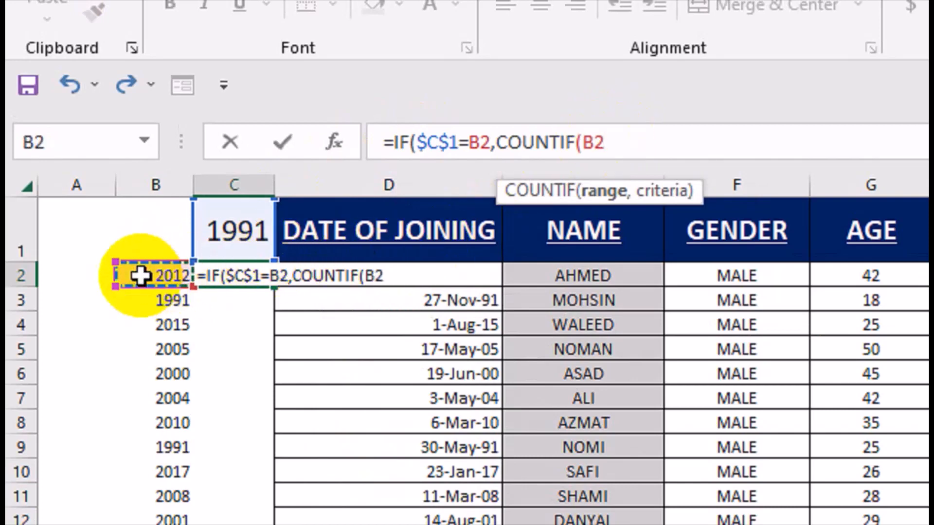
double_click(594, 142)
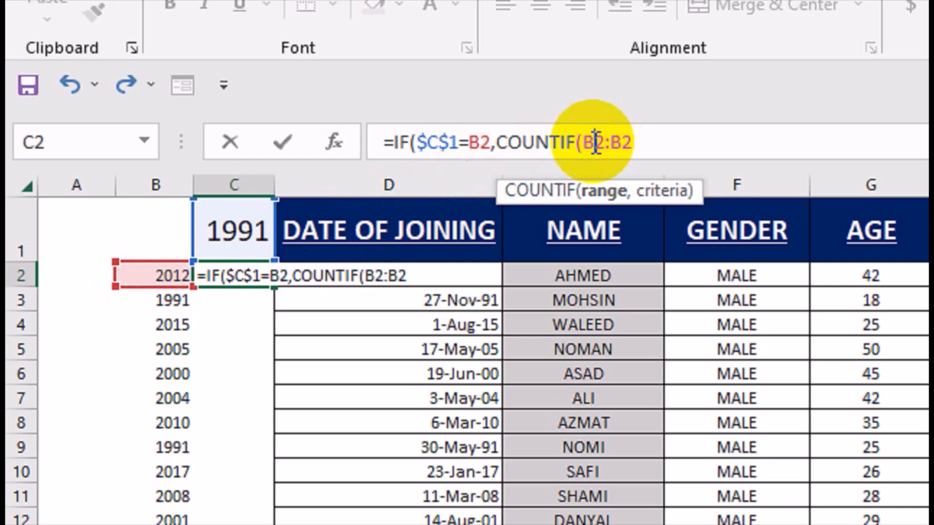
key("F4")
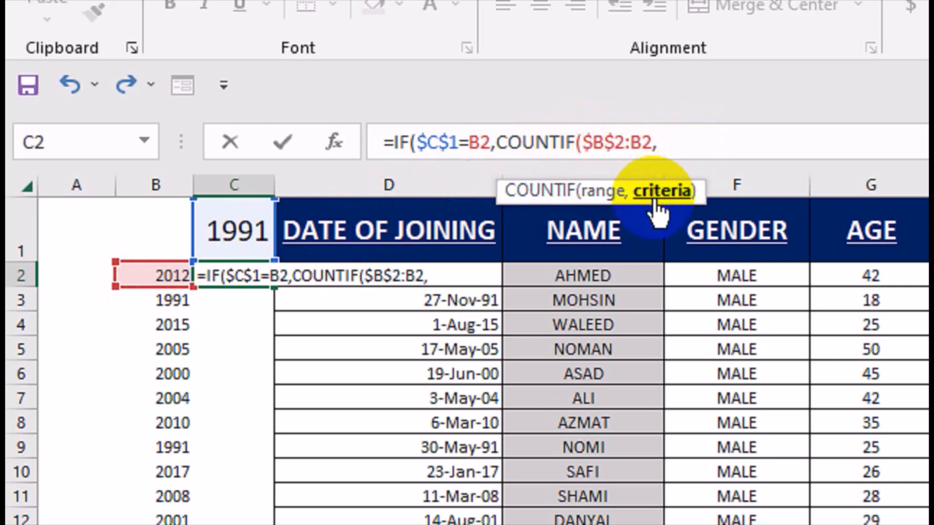
left_click(236, 241)
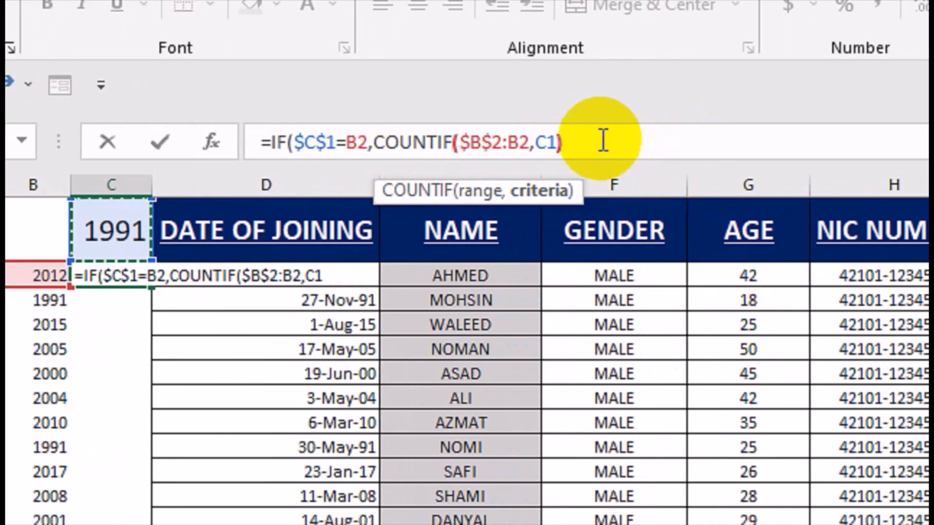
type(")")
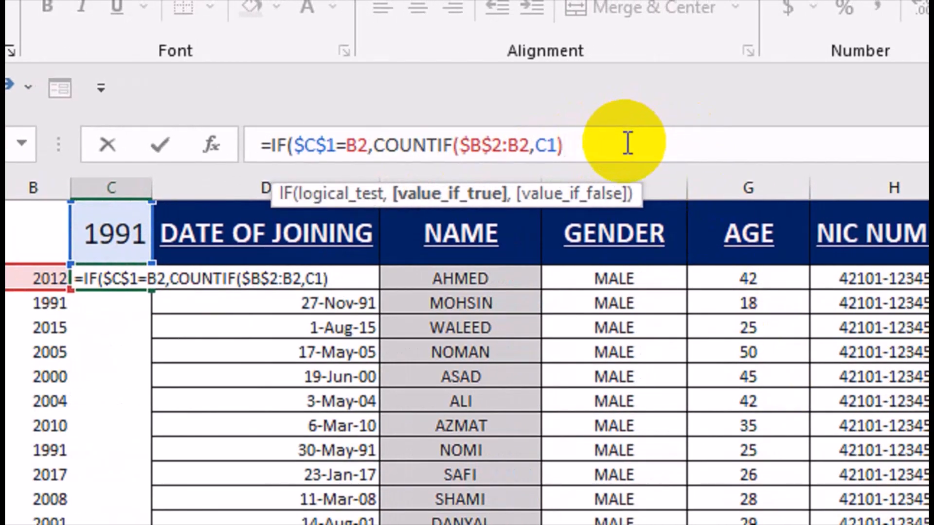
Make the COUNTIF criterion absolute as $C$1, set the value-if-false argument to 0, and commit the C2 formula
type(",")
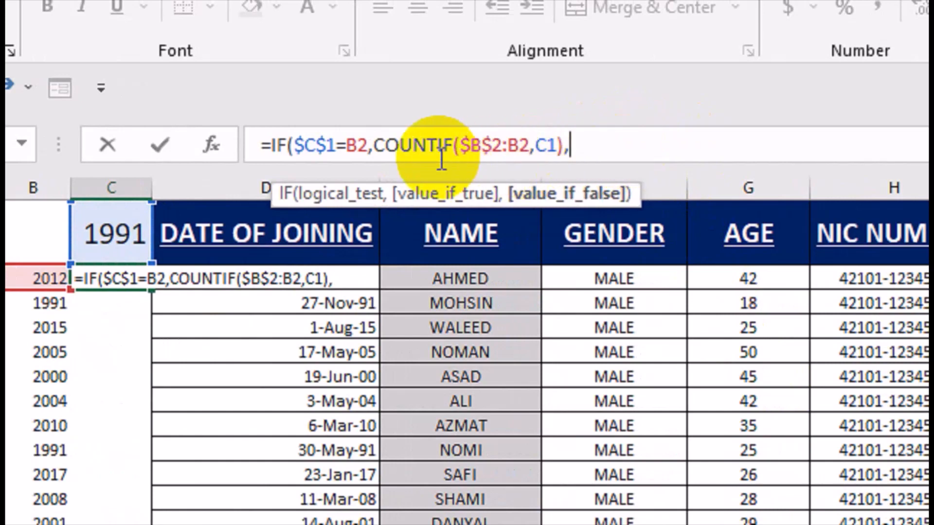
left_click(549, 148)
left_click(588, 143)
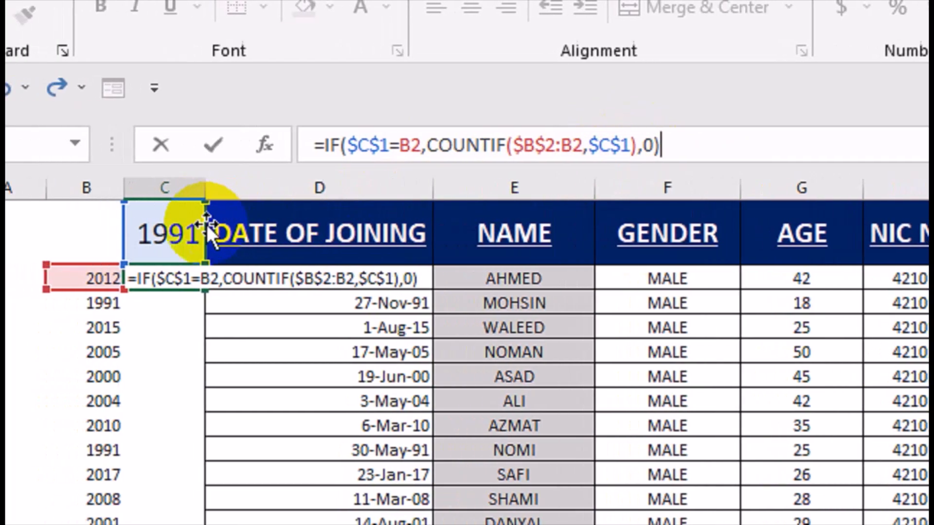
left_click(238, 278)
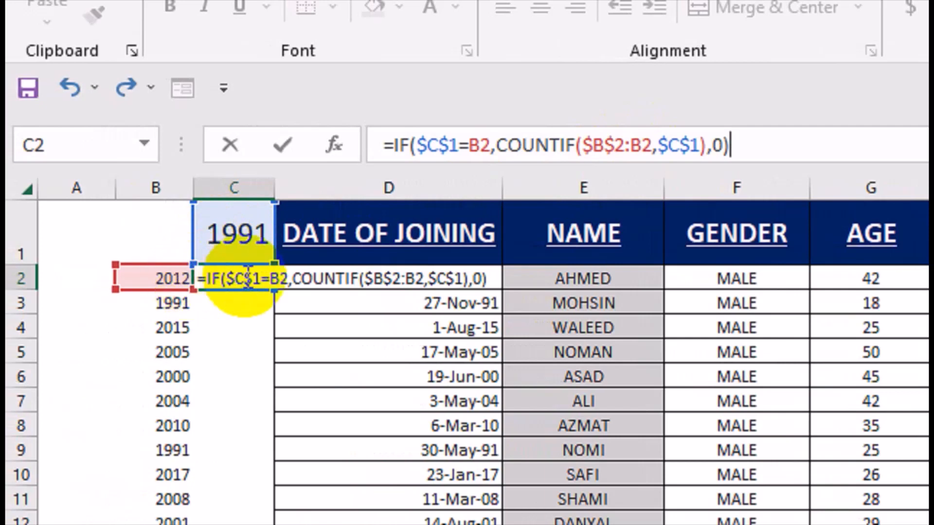
left_click(553, 146)
left_click(248, 281)
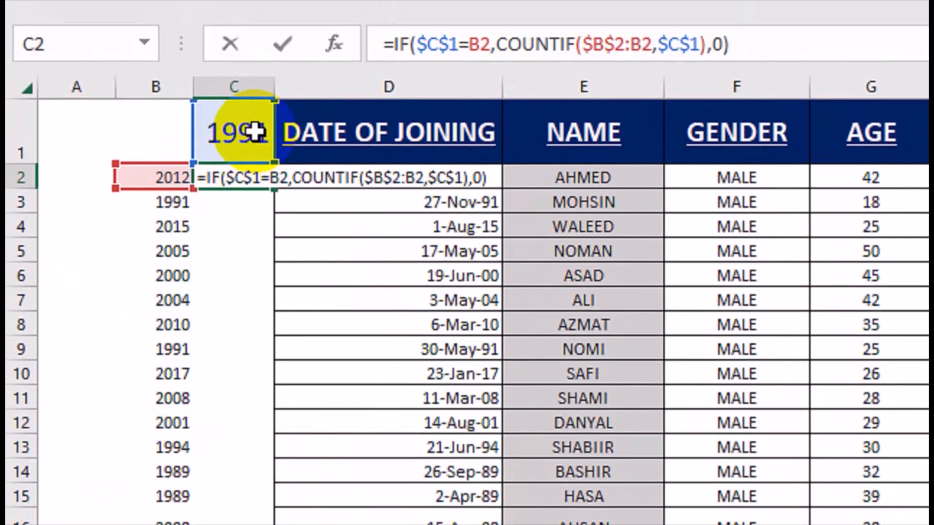
key("Return")
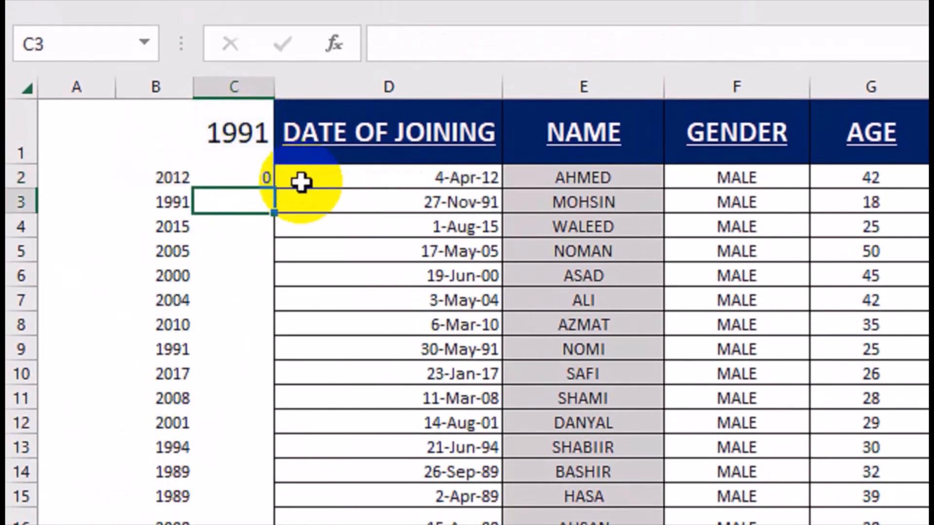
Fill the C2 formula down column C for all records in the DATABASE sheet
left_click(266, 179)
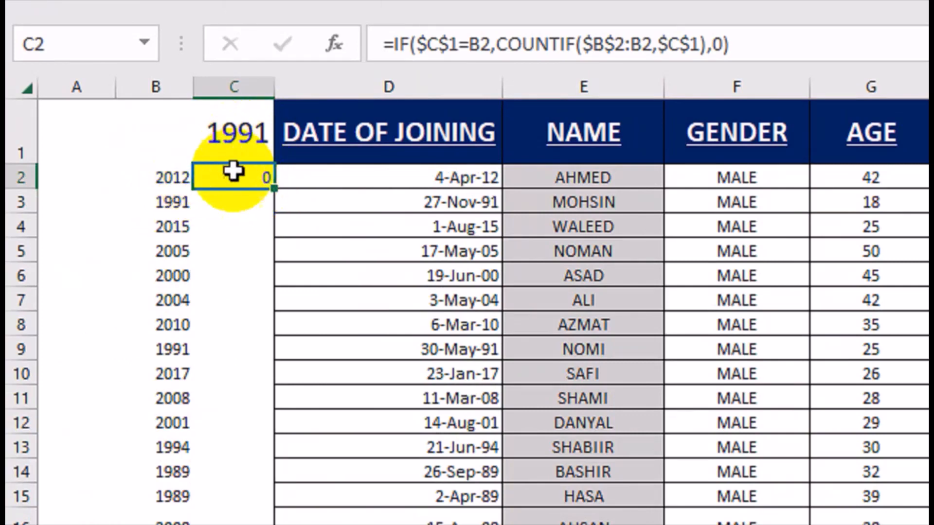
left_click_drag(273, 187, 274, 205)
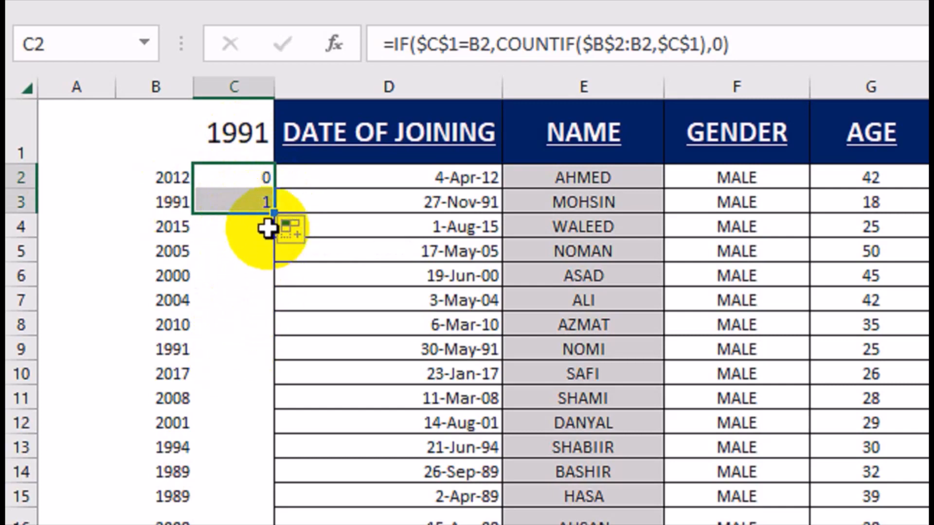
left_click_drag(276, 214, 276, 358)
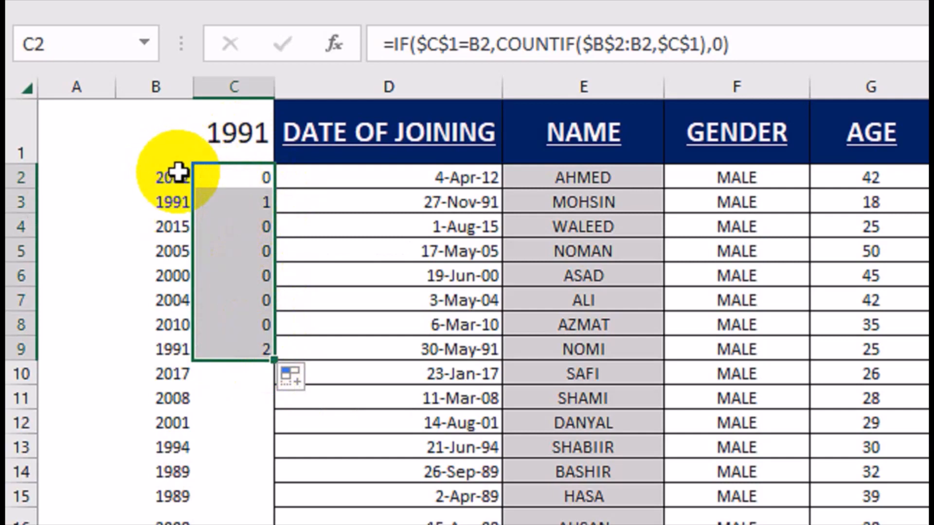
double_click(270, 362)
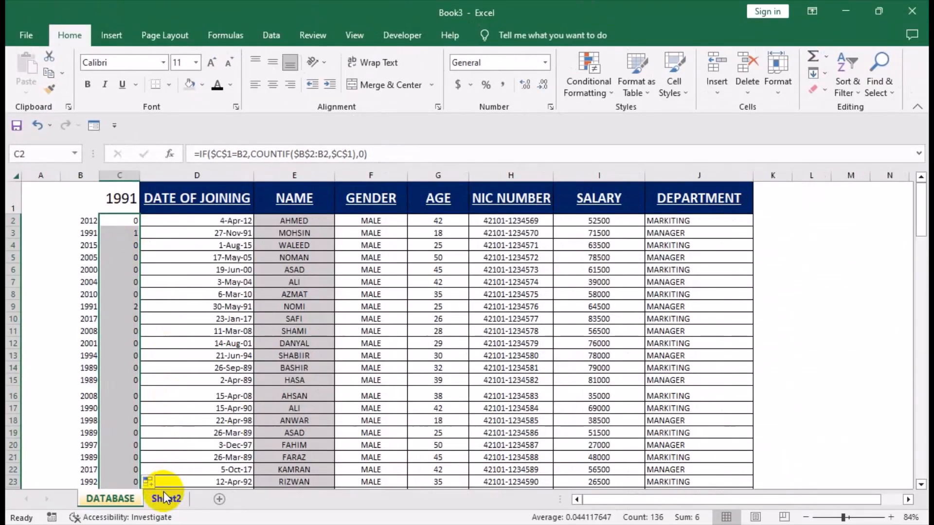
left_click(121, 366)
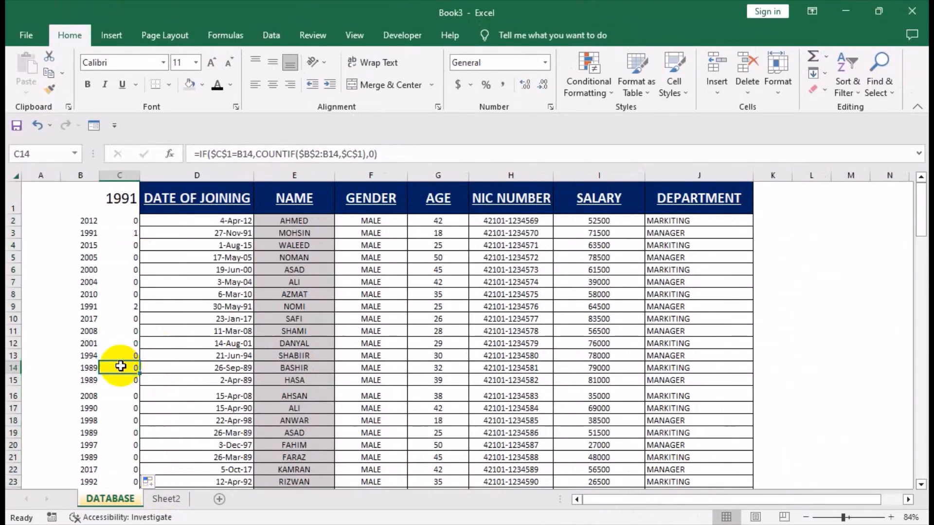
In cell C1 of Sheet2, enter =MAX(DATABASE!C2:C137) to return the number of matching records
left_click(178, 506)
left_click(177, 198)
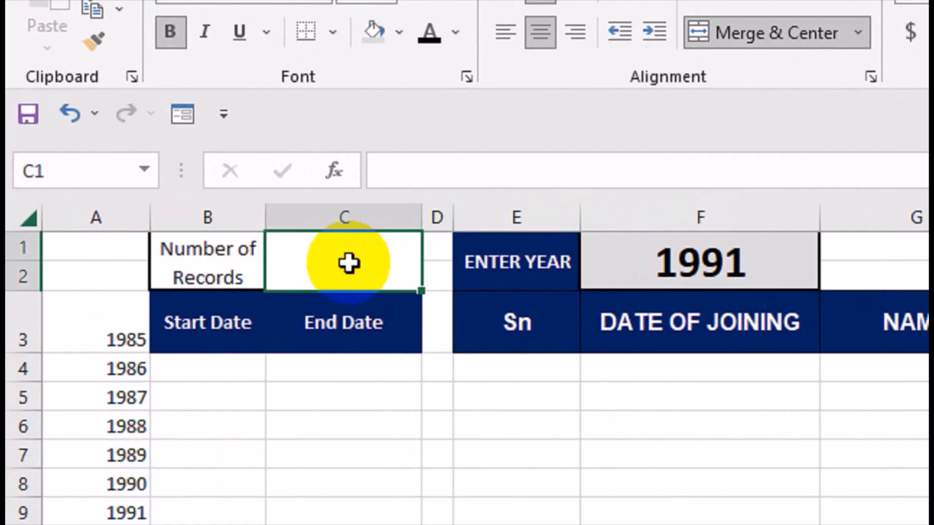
type("=MAX(")
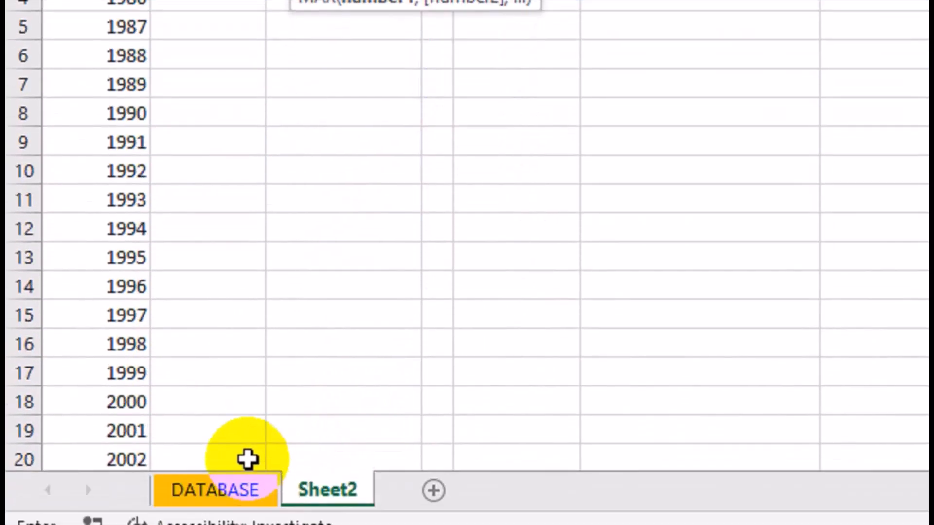
left_click(246, 458)
left_click(220, 132)
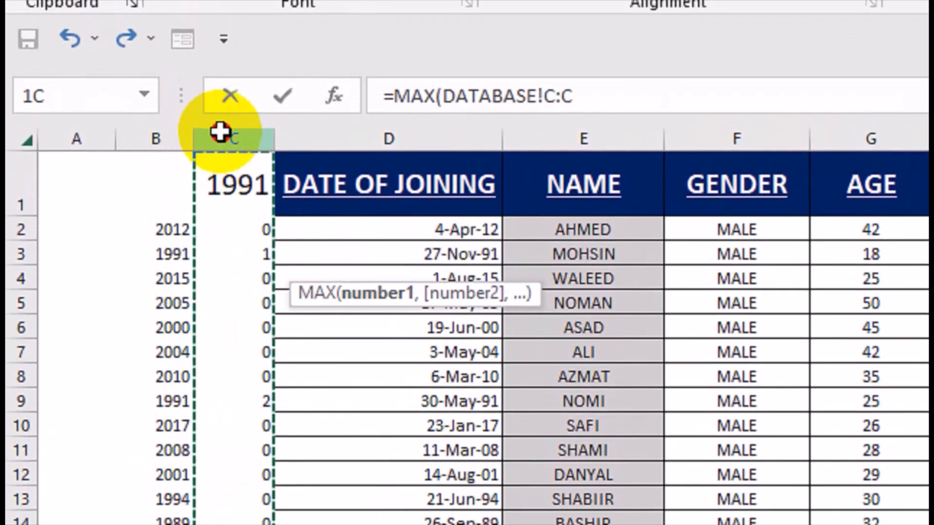
left_click(246, 224)
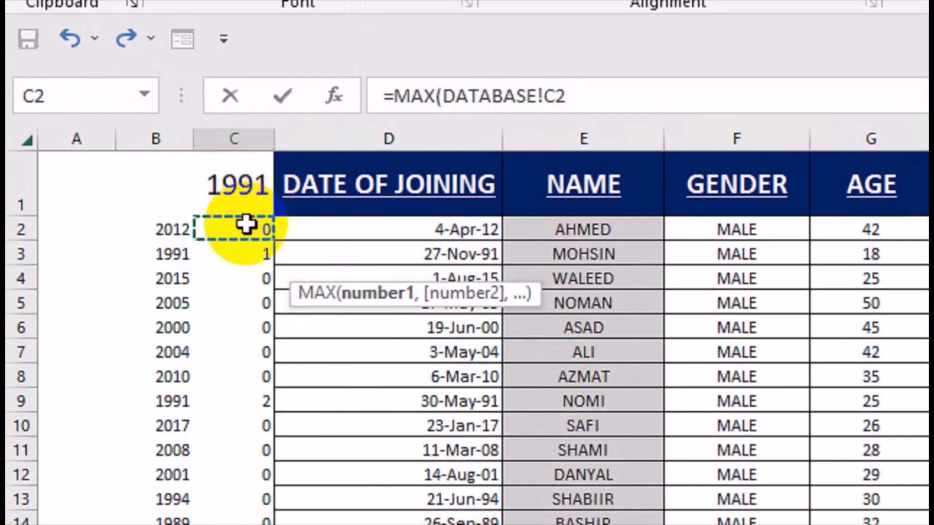
key("ctrl+shift+Down")
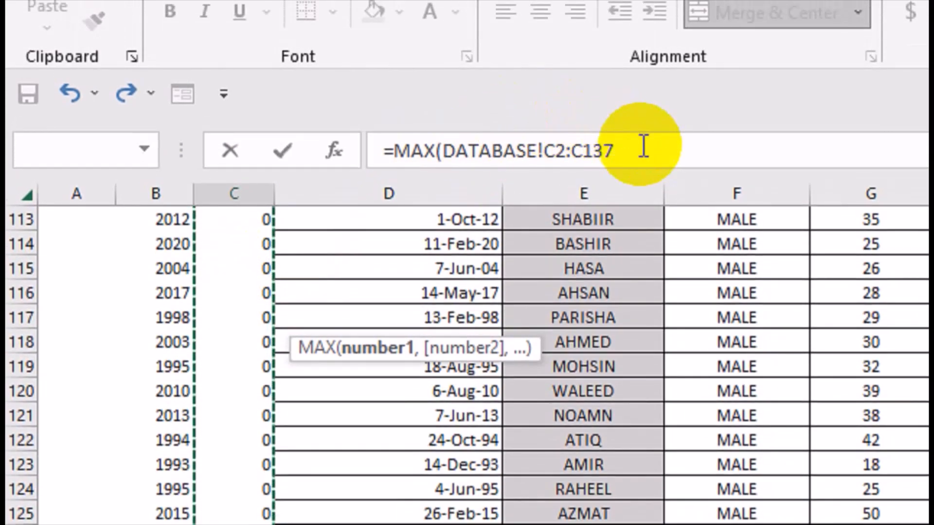
type(")")
key("Return")
left_click(369, 242)
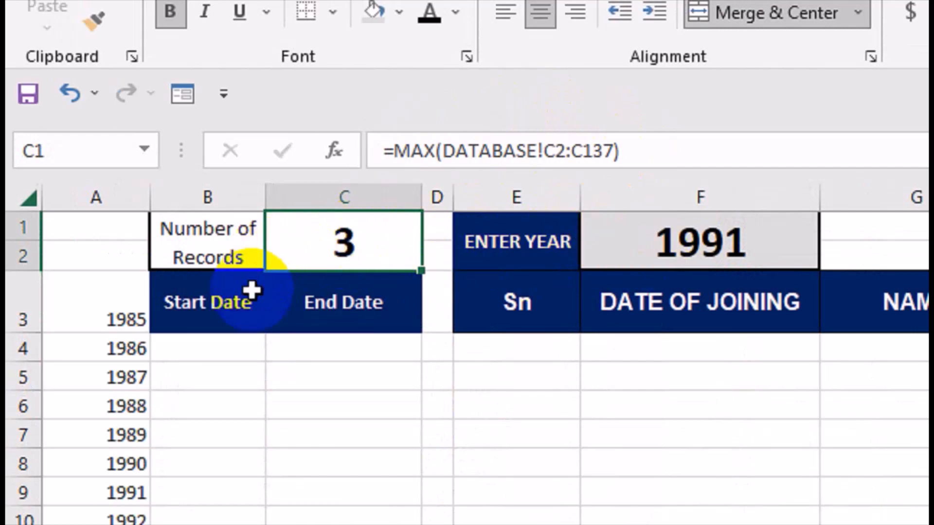
Choose 2008 from the year drop-down in F1 to test the record count
left_click(693, 253)
left_click(833, 226)
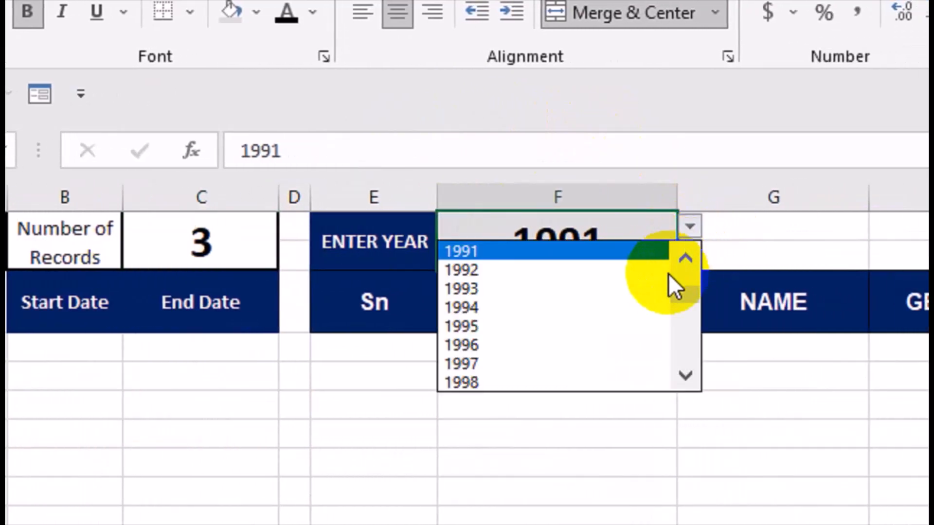
left_click(687, 310)
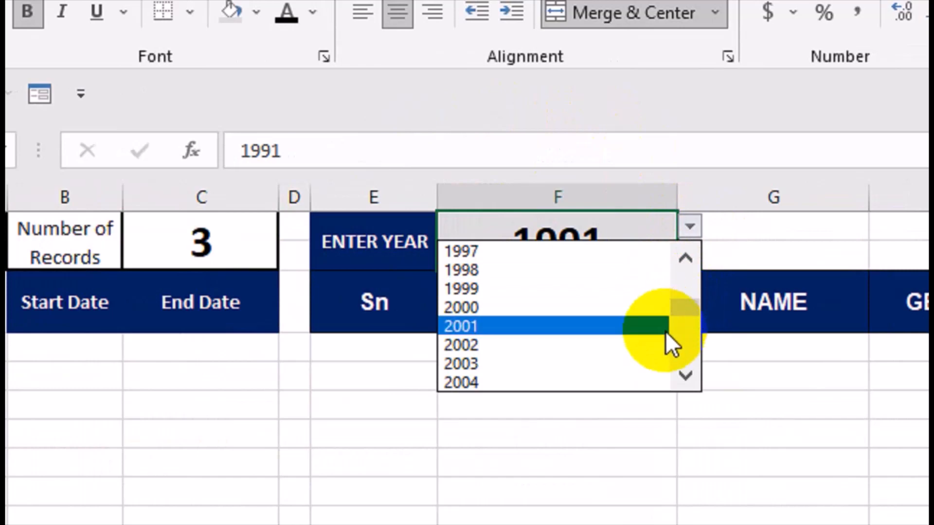
left_click(683, 375)
left_click(637, 368)
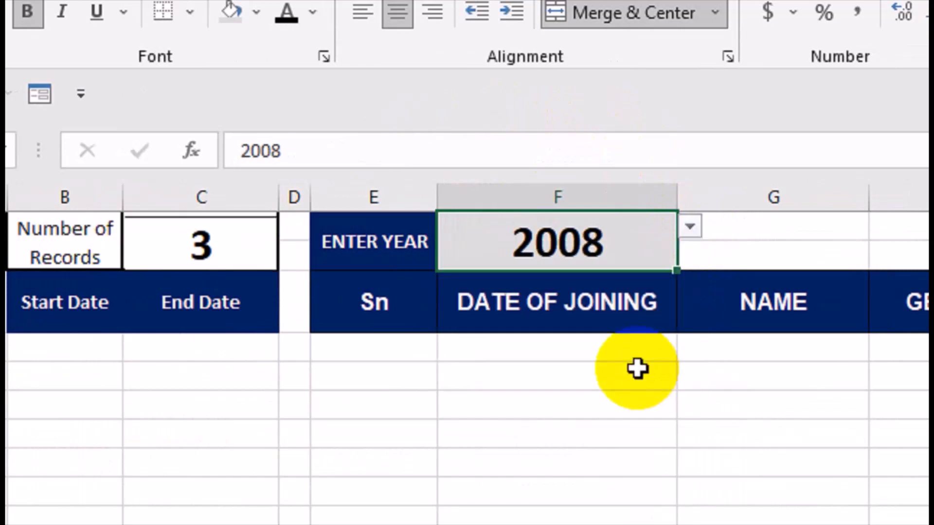
Choose 2015 from the year drop-down in F1 to test the record count with another year
left_click(690, 227)
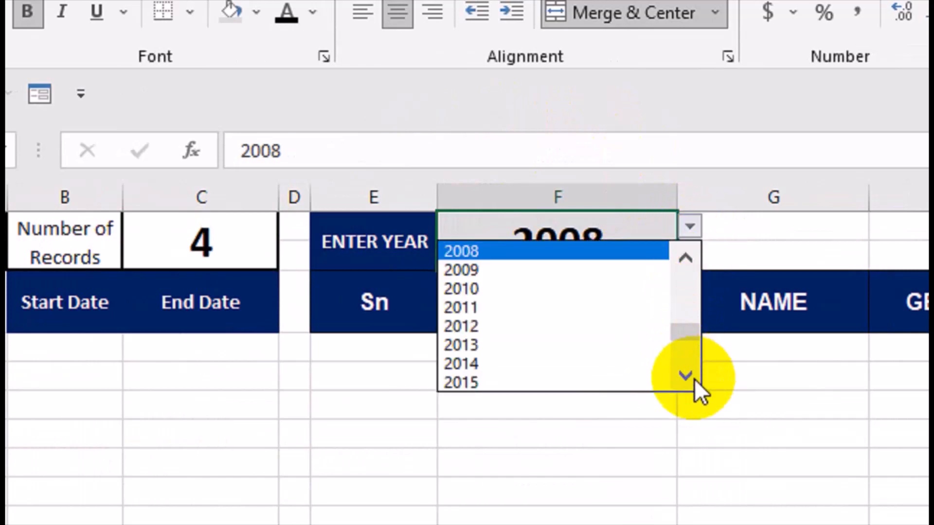
left_click(685, 376)
left_click(652, 368)
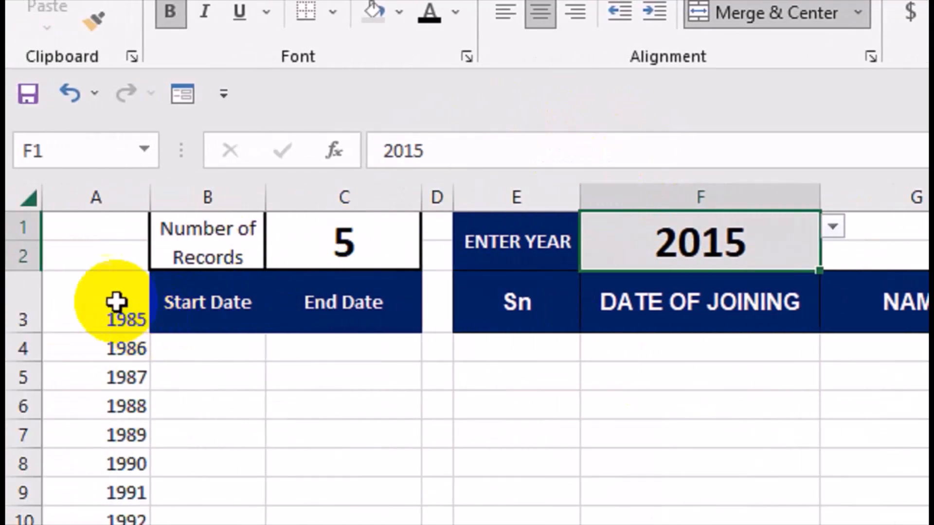
Hide the list of years in column A by setting the column's font colour to white
left_click(93, 197)
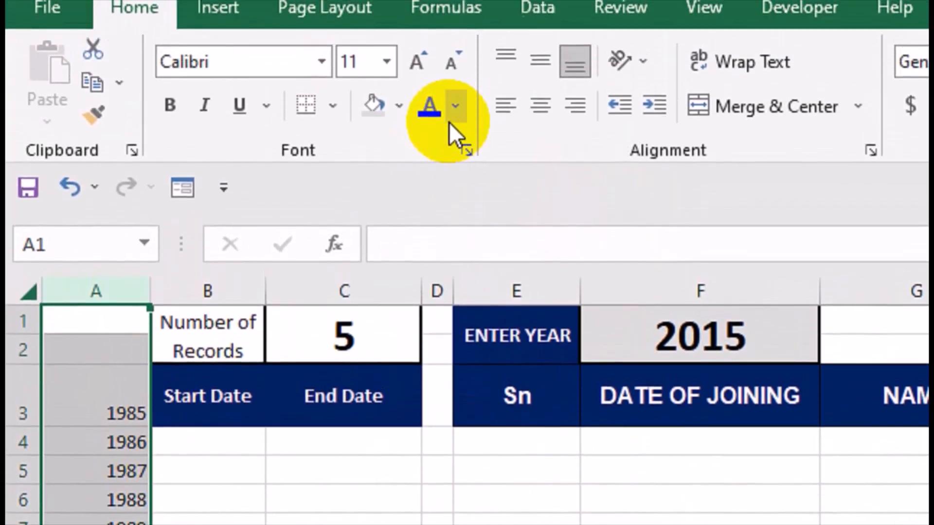
left_click(455, 12)
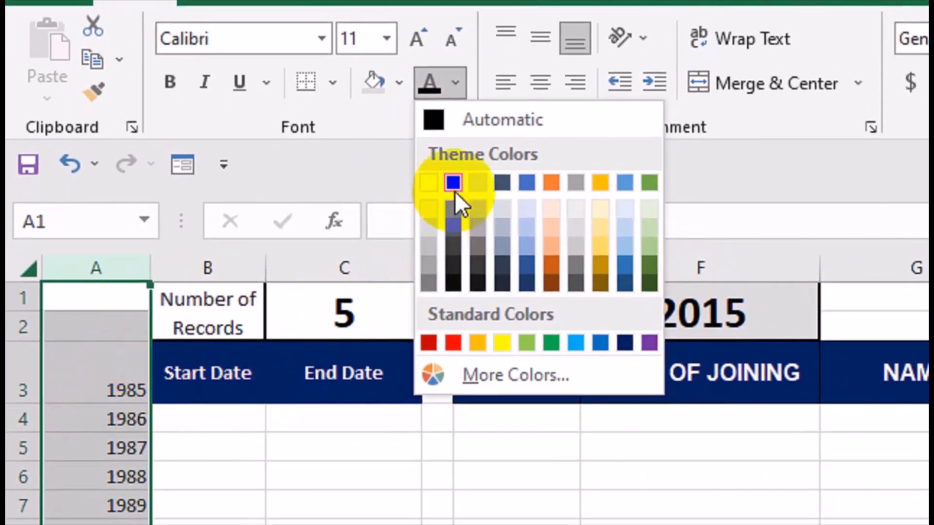
left_click(428, 217)
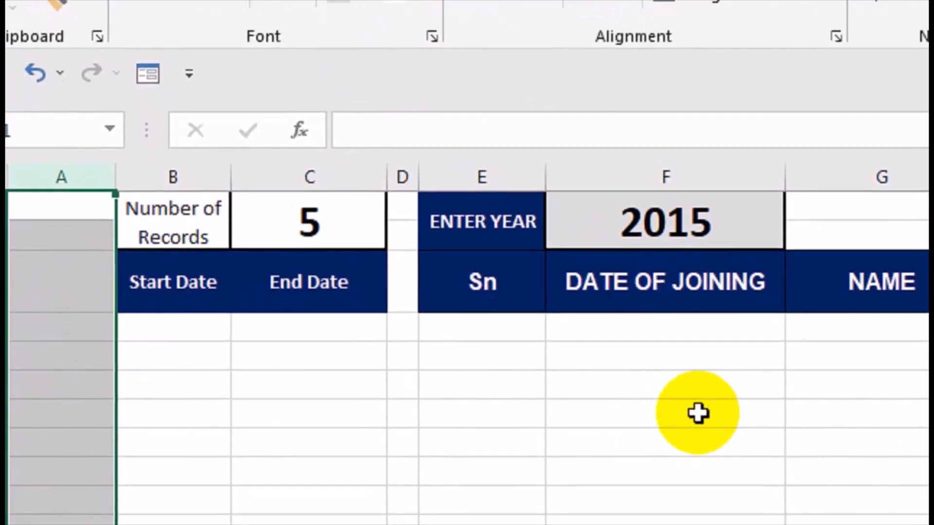
left_click(732, 506)
Enter =ROW()-3 in cell E4 under the Sn heading to generate the serial number
left_click(523, 413)
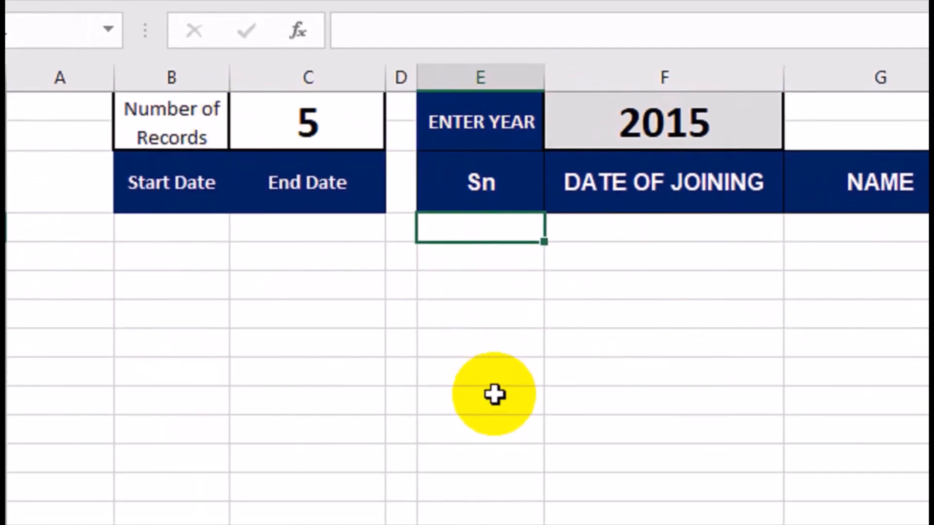
type("=ROW()-3")
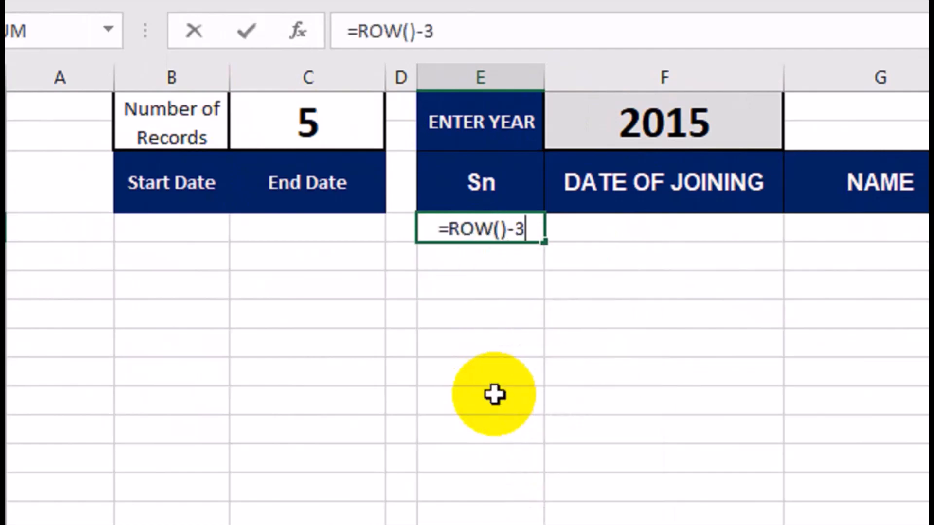
key("Return")
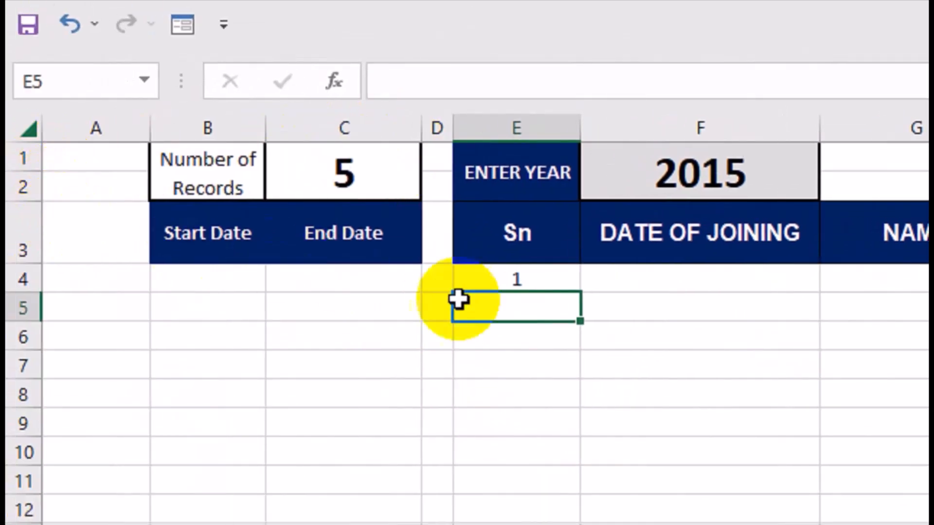
Try filling the E4 serial number formula down to row 13, and undo the fill
left_click(557, 280)
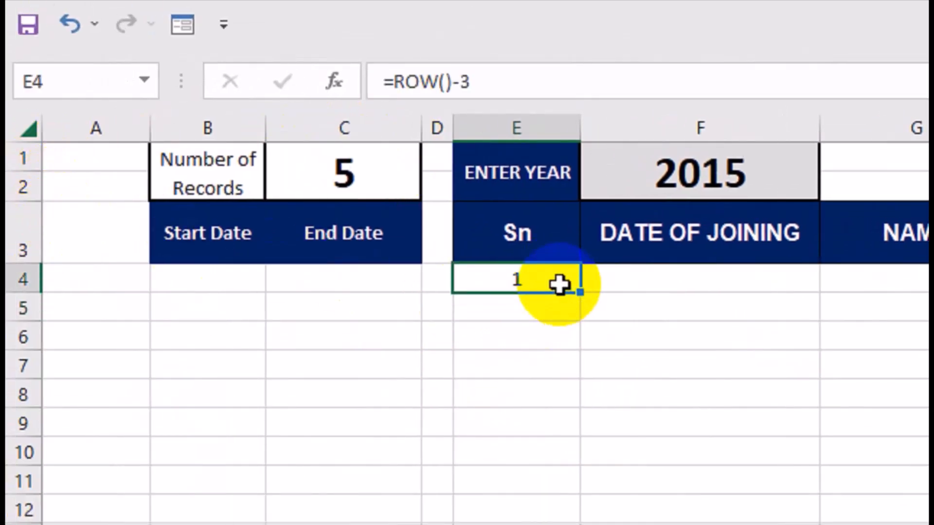
left_click_drag(574, 293, 634, 381)
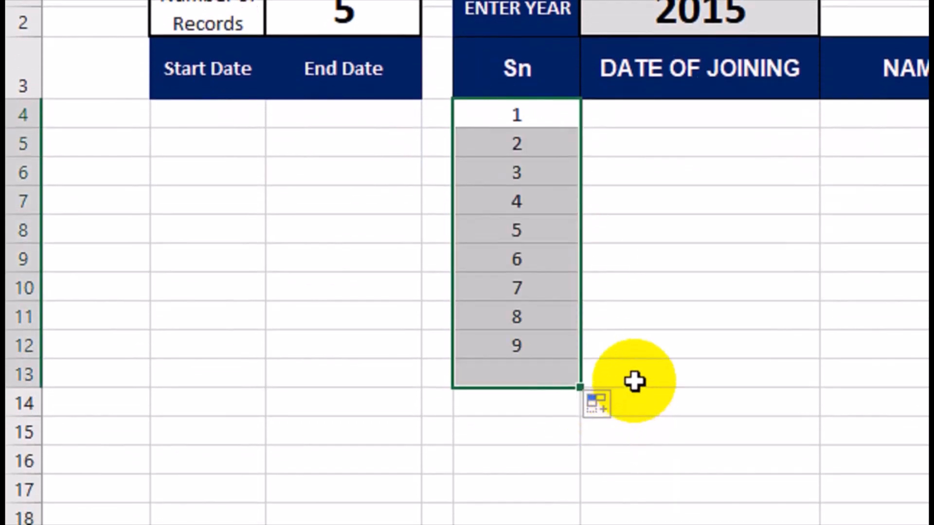
key("ctrl+z")
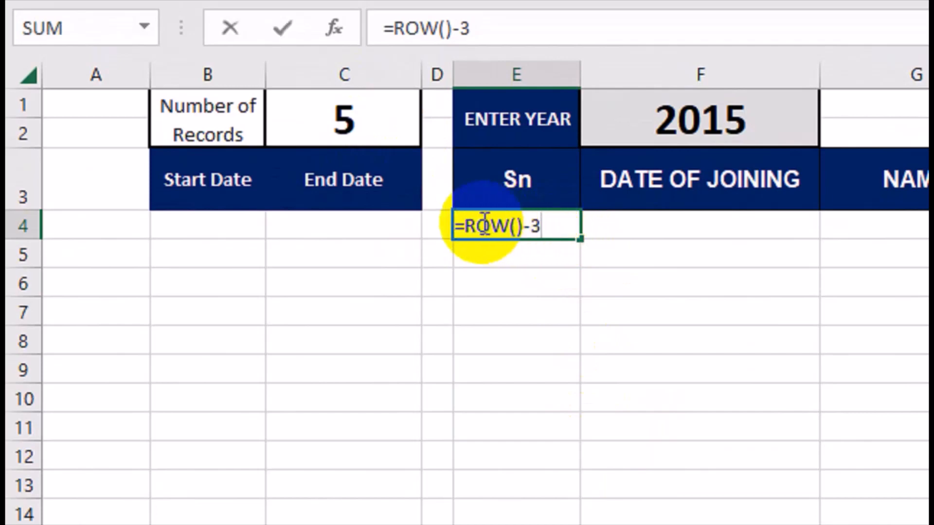
Change the E4 formula to =IF(ROW()-3<=$C$1,ROW()-3,"") and fill it down the Sn column
type("IF(")
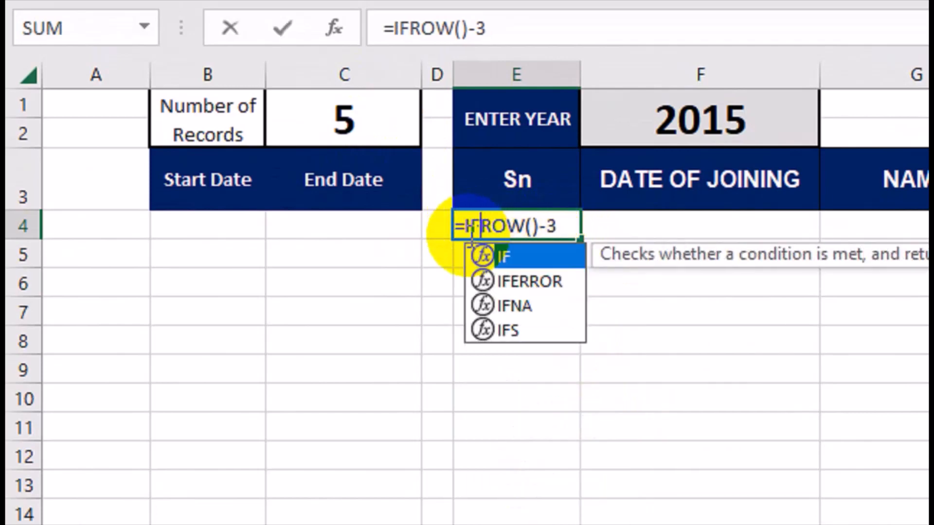
left_click(570, 227)
type("<=")
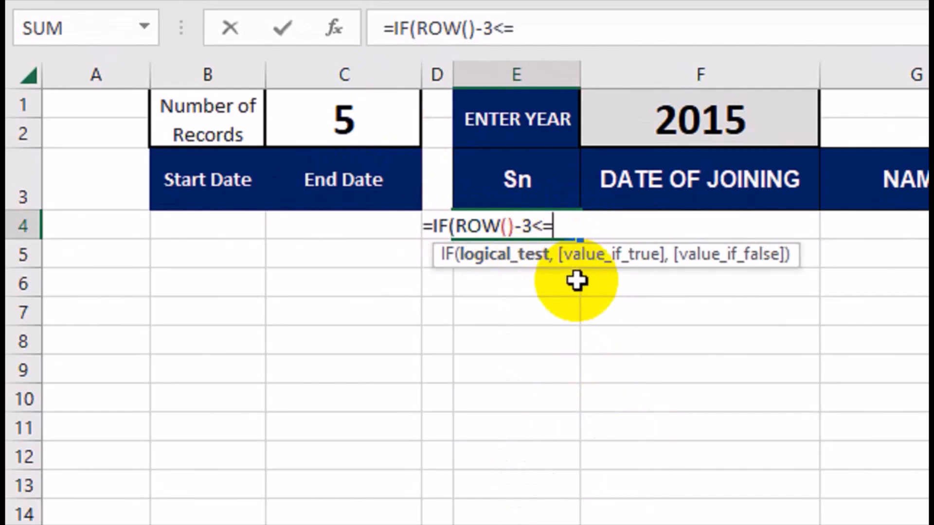
left_click(397, 128)
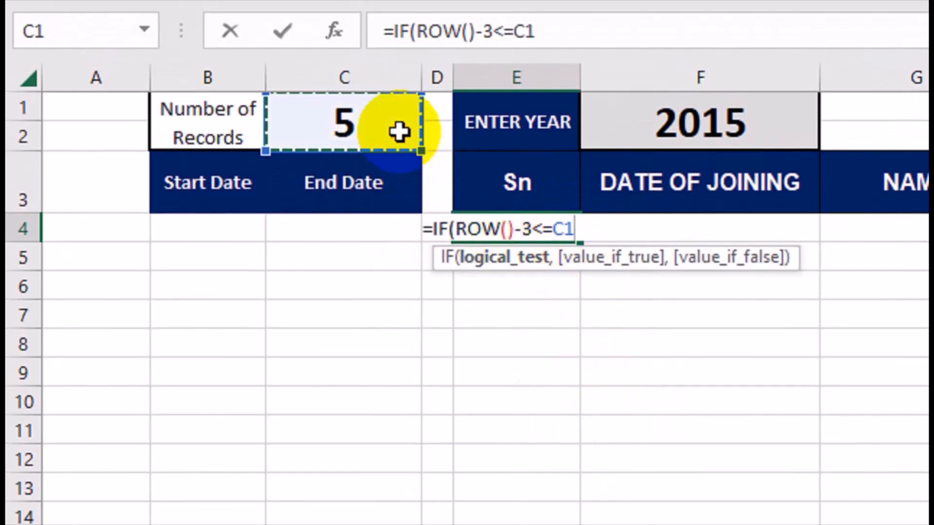
type(",")
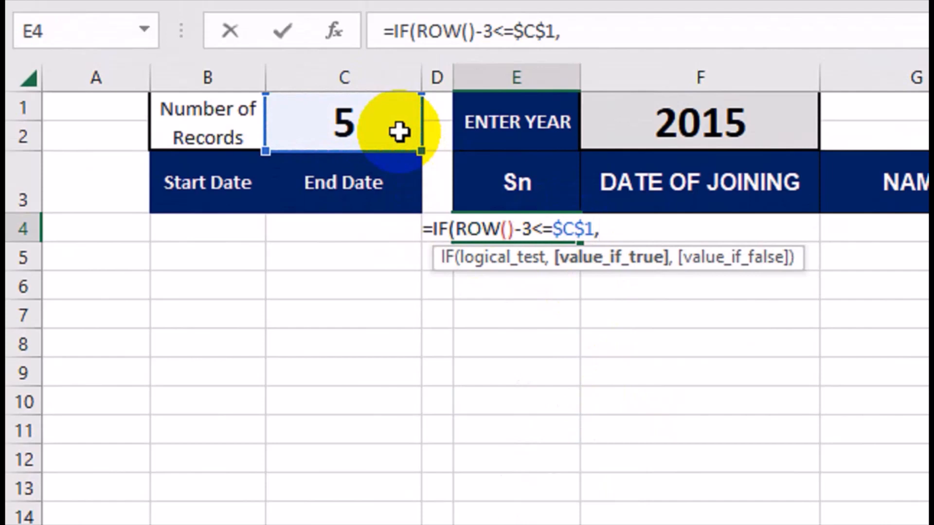
type("ROW()")
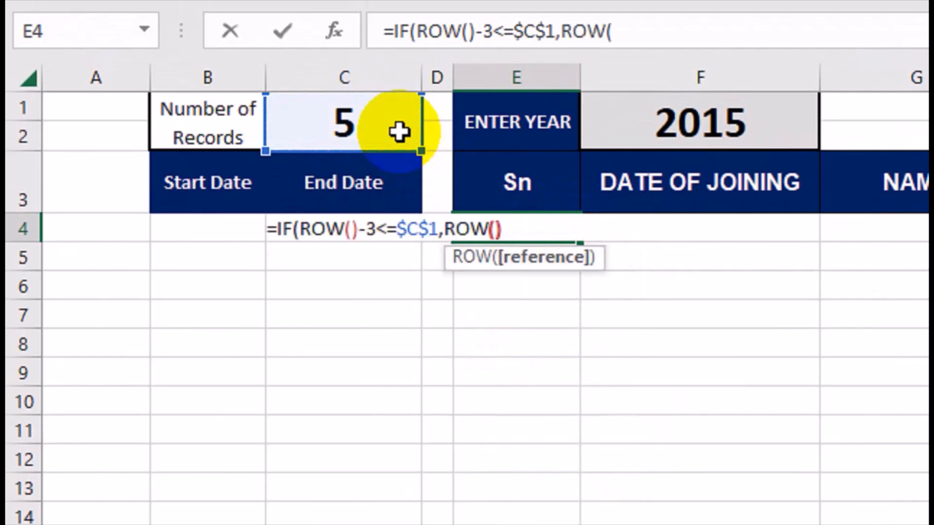
type("-3,")
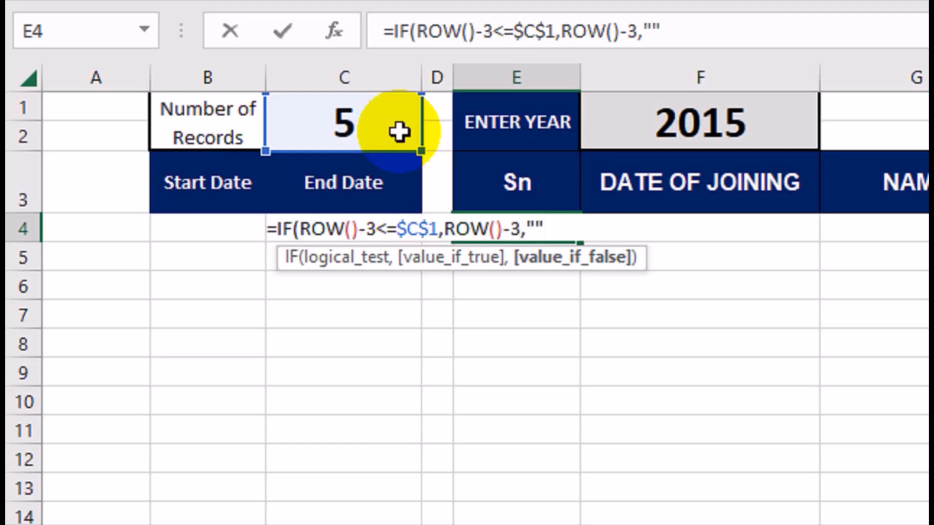
type("\"\")")
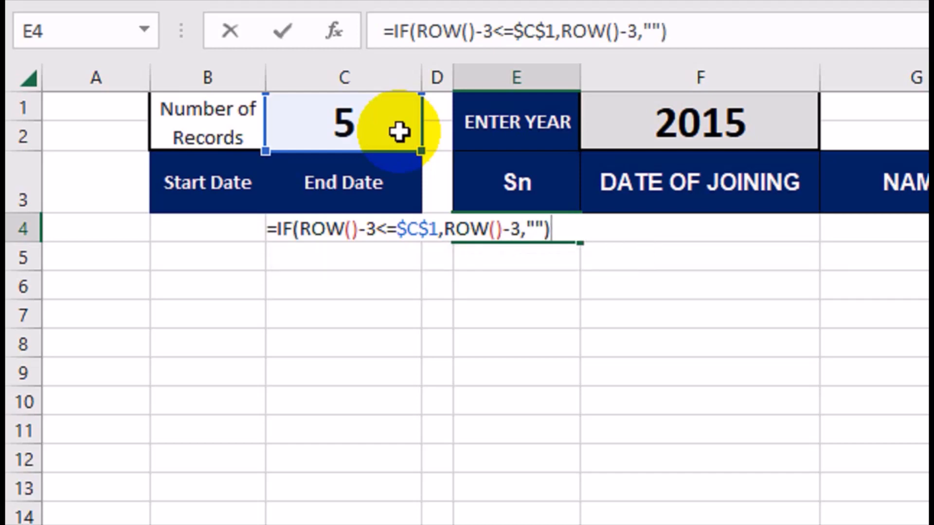
key("Return")
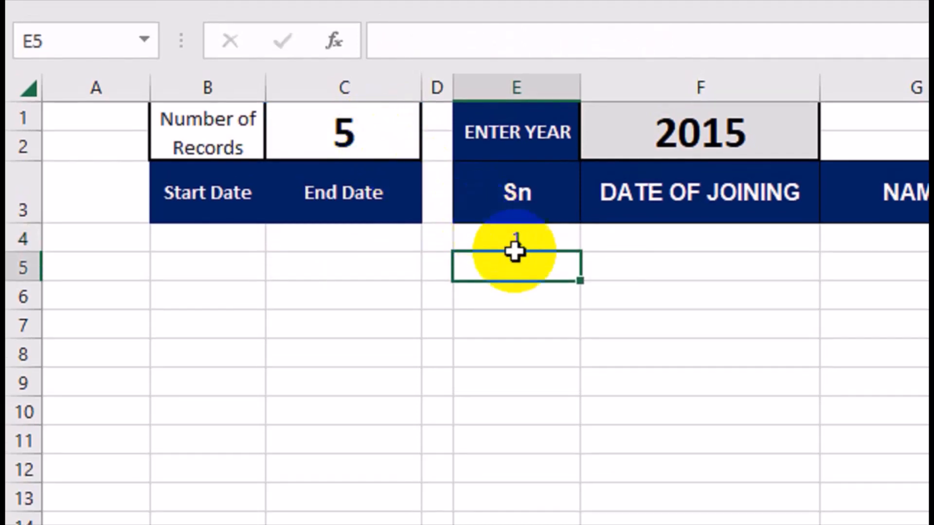
left_click(545, 241)
left_click_drag(580, 251, 583, 425)
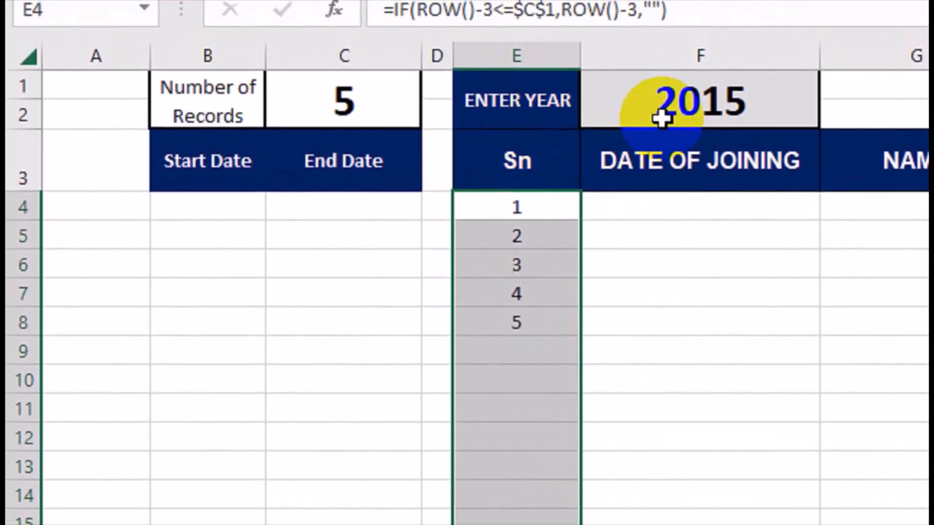
Choose 2017 from the year drop-down in F1 to test the serial numbers
left_click(662, 118)
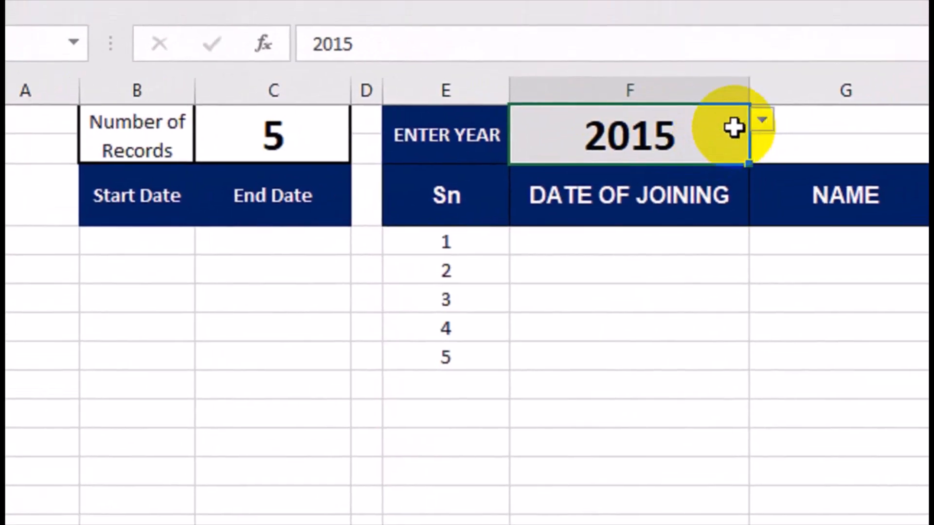
left_click(699, 133)
left_click(662, 192)
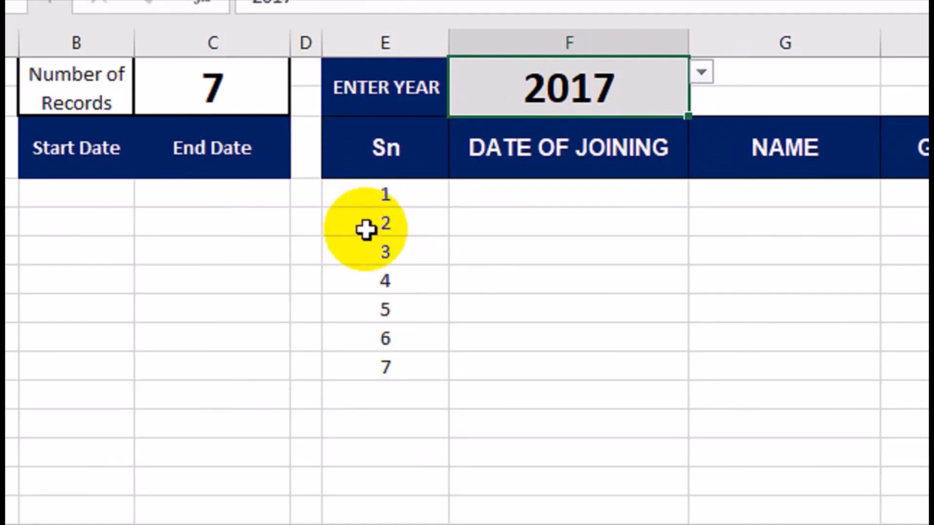
Start a VLOOKUP formula in F4 under DATE OF JOINING with $E4 as the lookup value
left_click(515, 197)
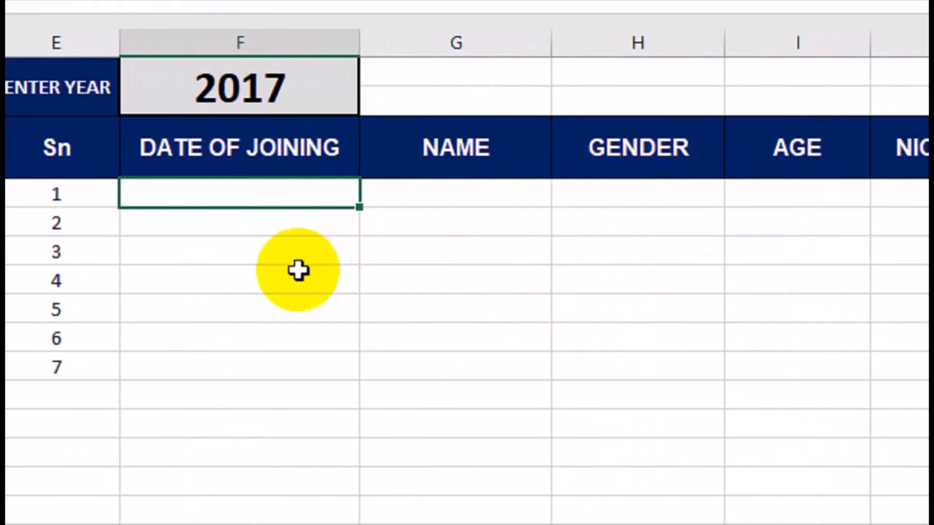
type("=VLLO")
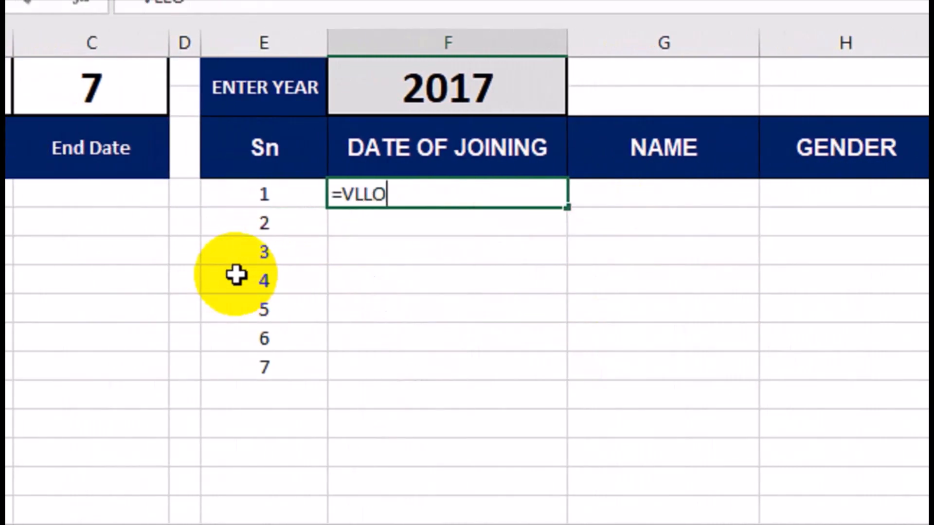
key("BackSpace")
key("BackSpace")
type("O")
key("Tab")
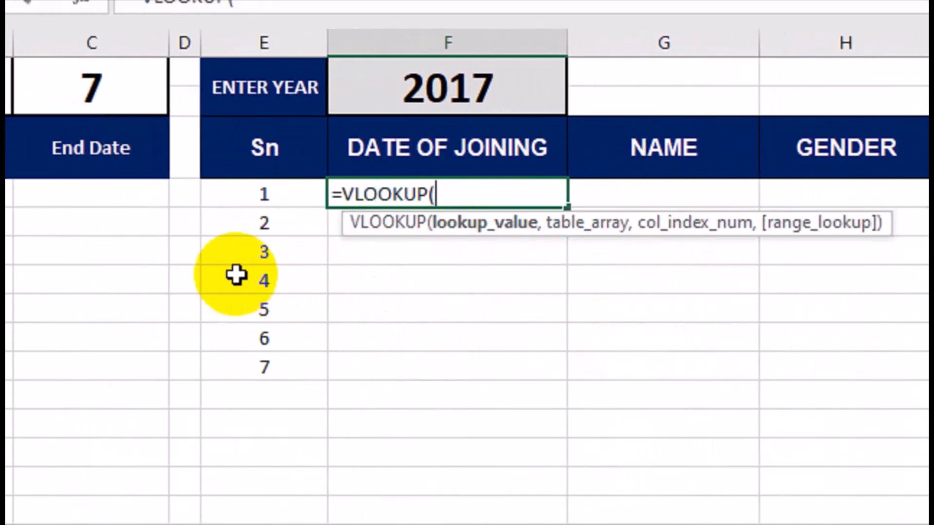
left_click(310, 196)
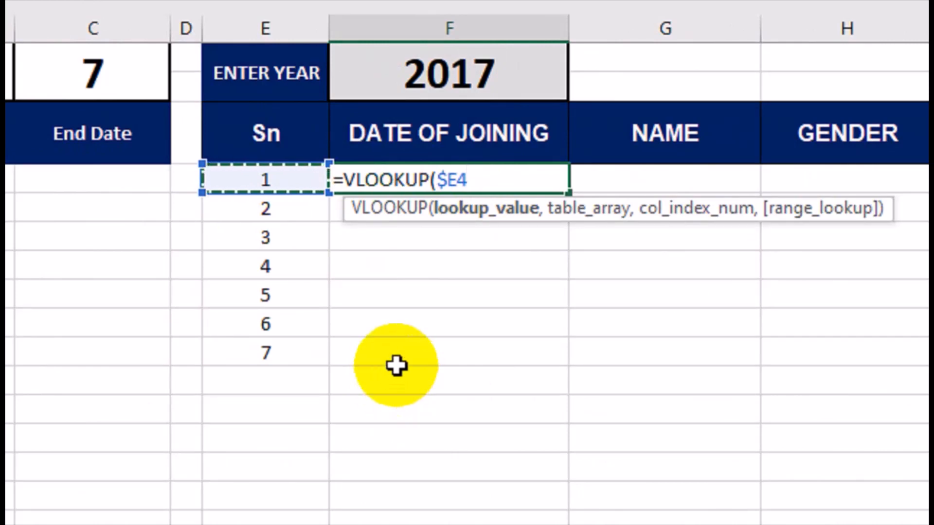
type(",")
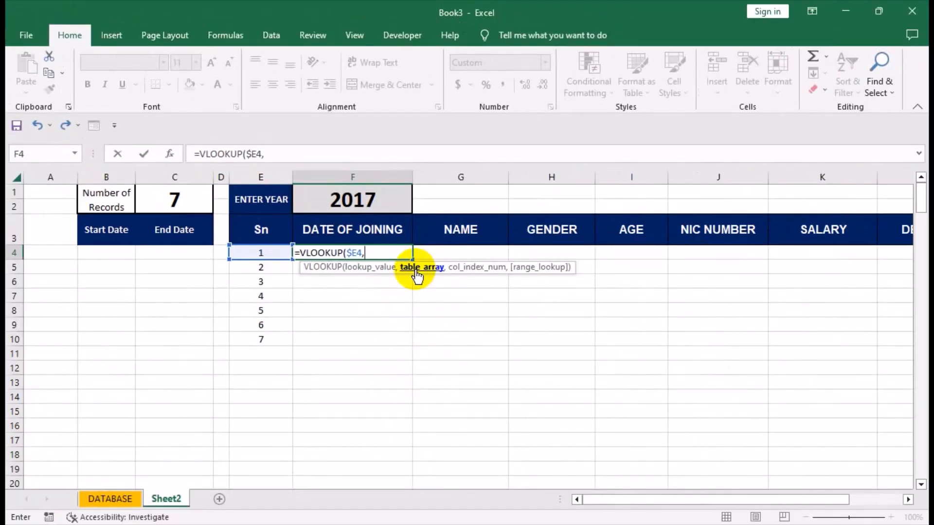
Set the VLOOKUP table array to columns C through J of the DATABASE sheet, locked as DATABASE!$C:$J
left_click(102, 496)
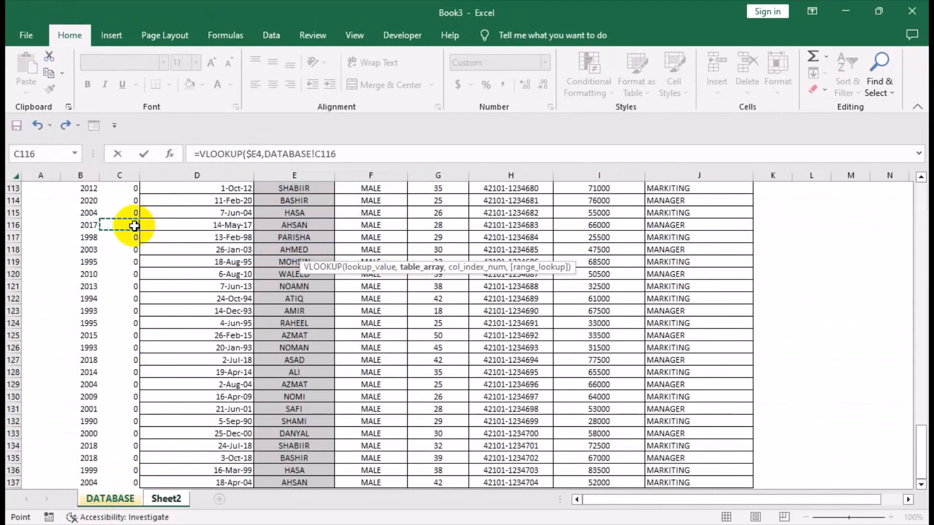
key("ctrl+Up")
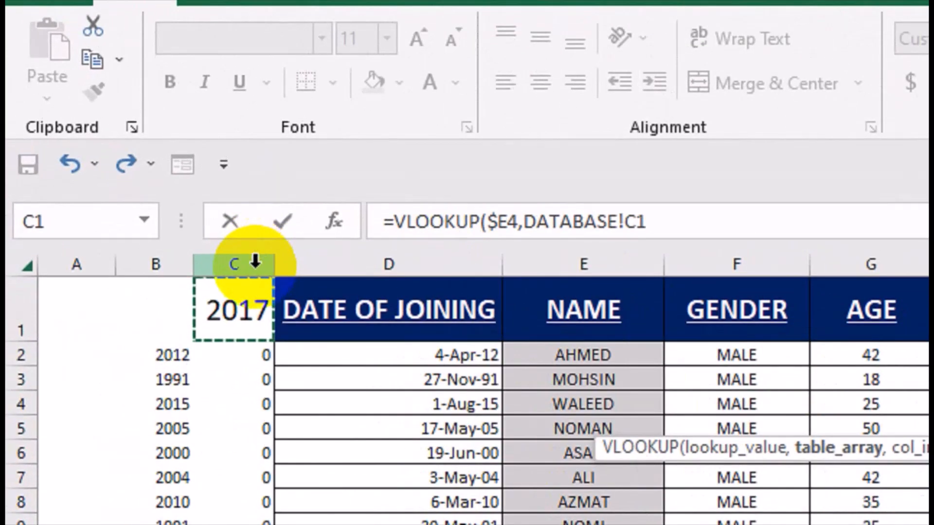
left_click_drag(255, 262, 858, 256)
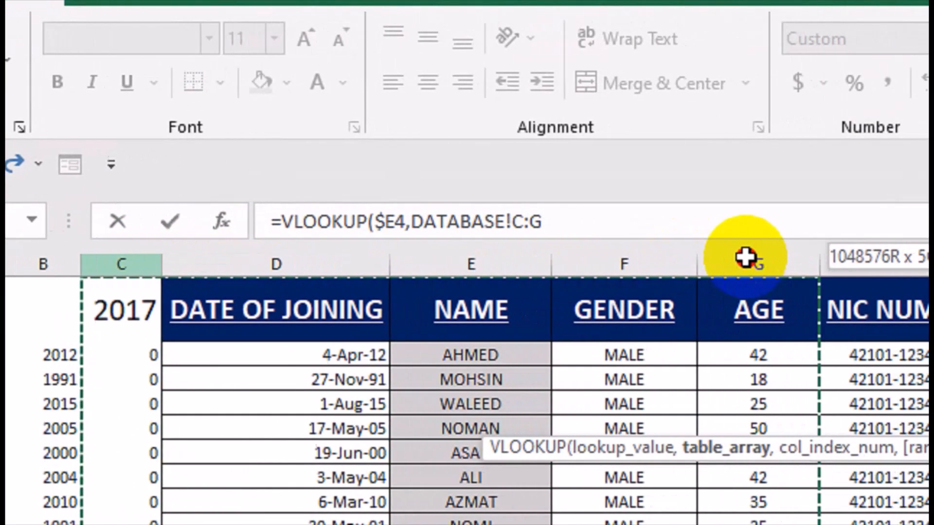
left_click_drag(745, 256, 704, 265)
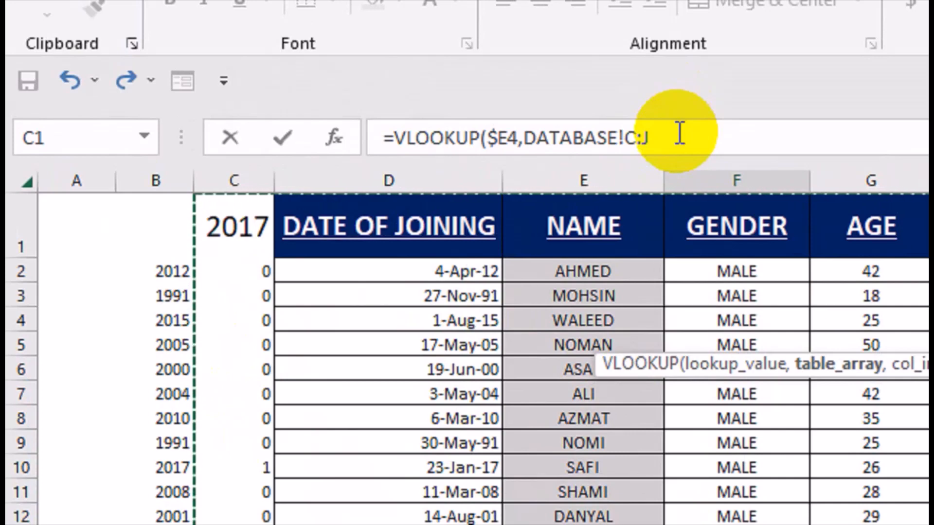
key("F4")
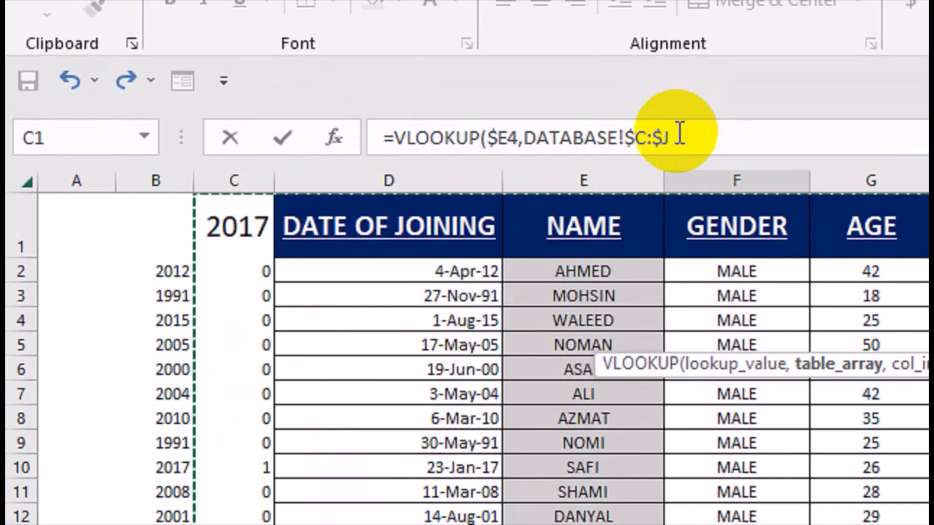
type(",")
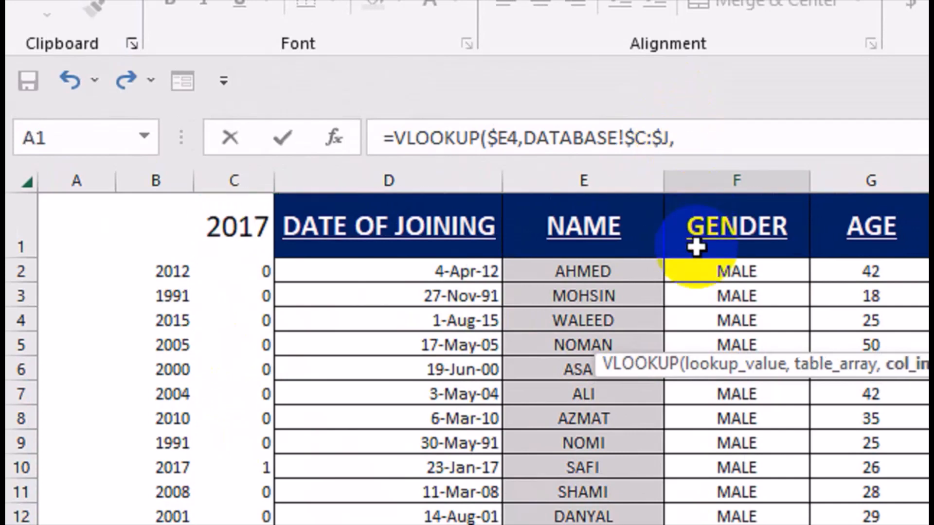
Nest a MATCH function as the VLOOKUP column index, with the DATE OF JOINING header Sheet2!F$3 as its lookup value
type("MATCH(")
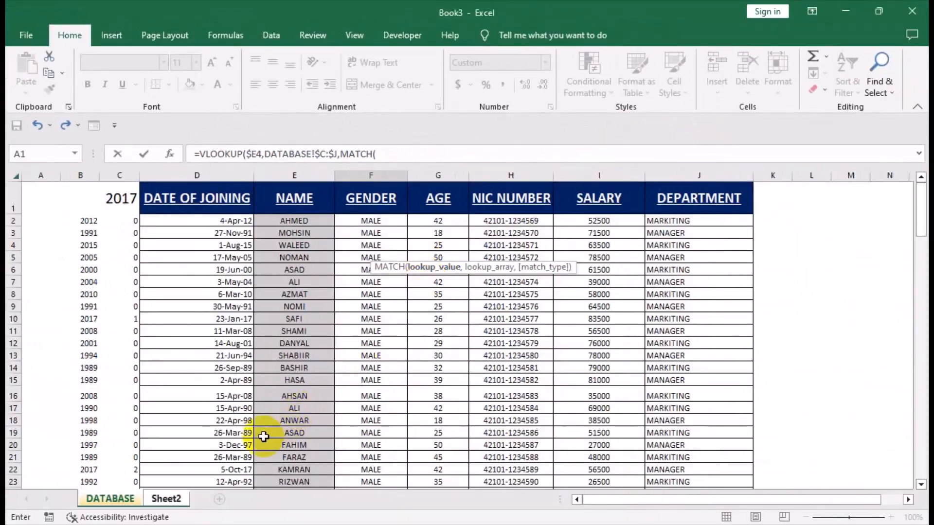
left_click(161, 501)
left_click(335, 230)
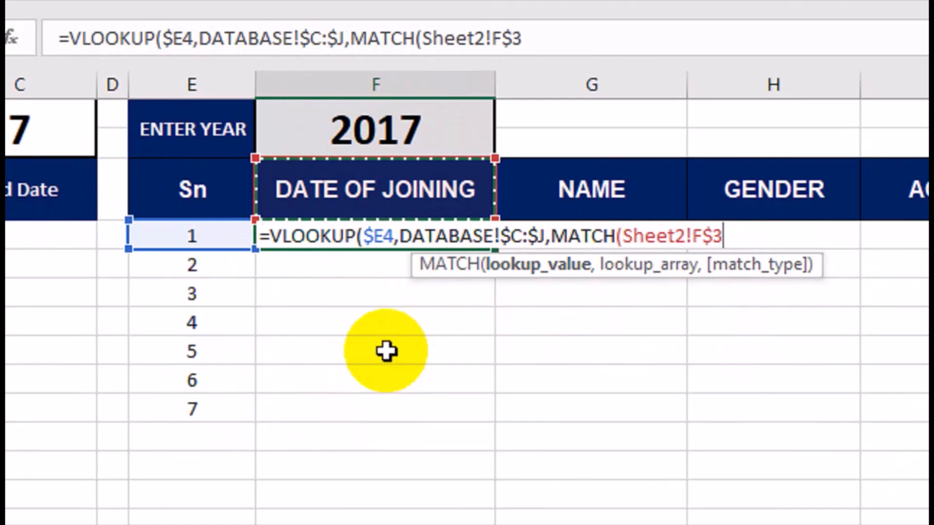
type(",")
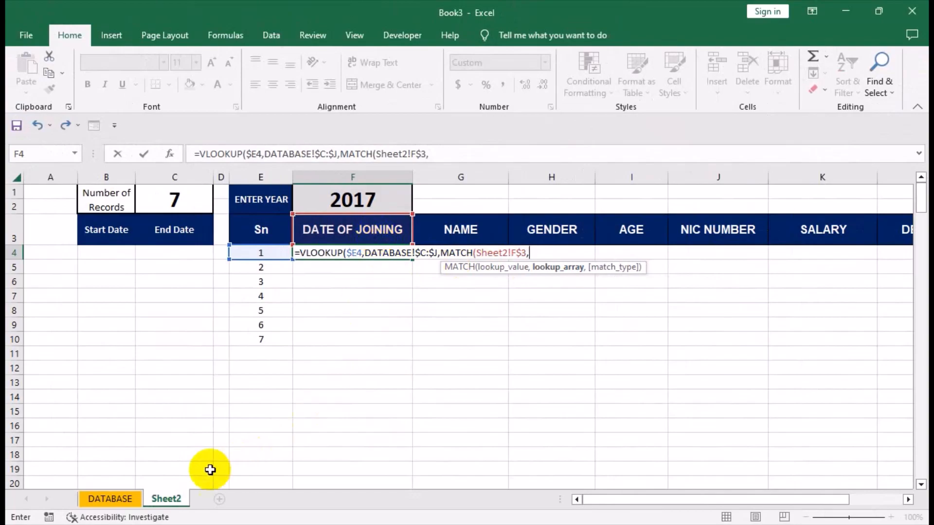
Set the MATCH lookup array to the locked header row DATABASE!$C$1:$J$1 with match type 0 for an exact match
left_click(110, 498)
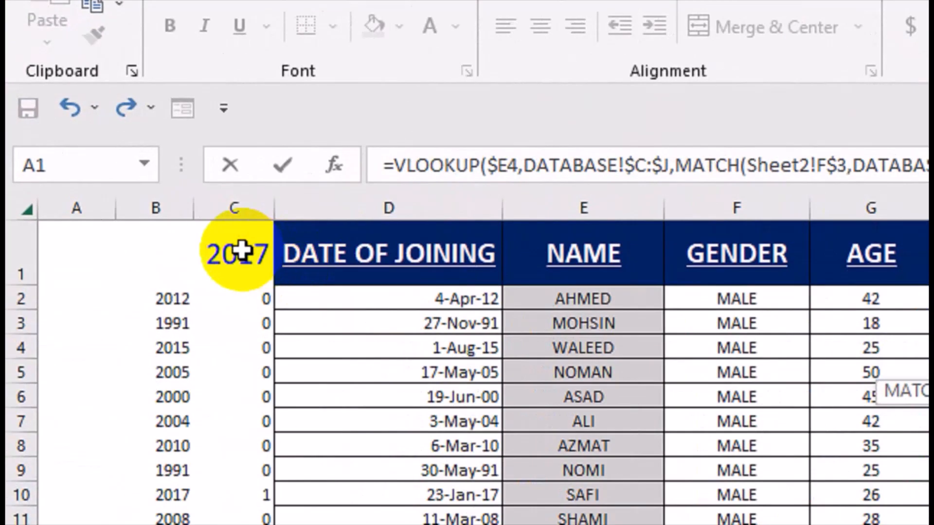
left_click_drag(241, 250, 47, 251)
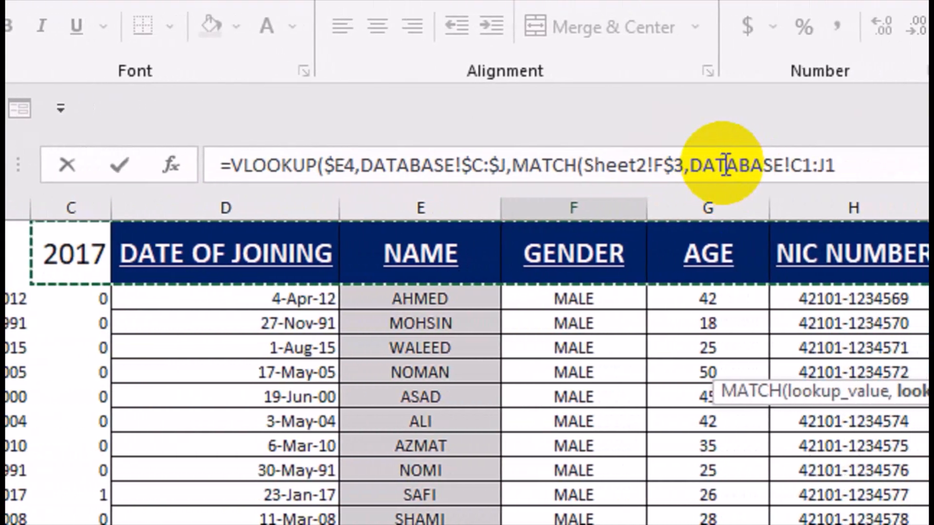
key("F4")
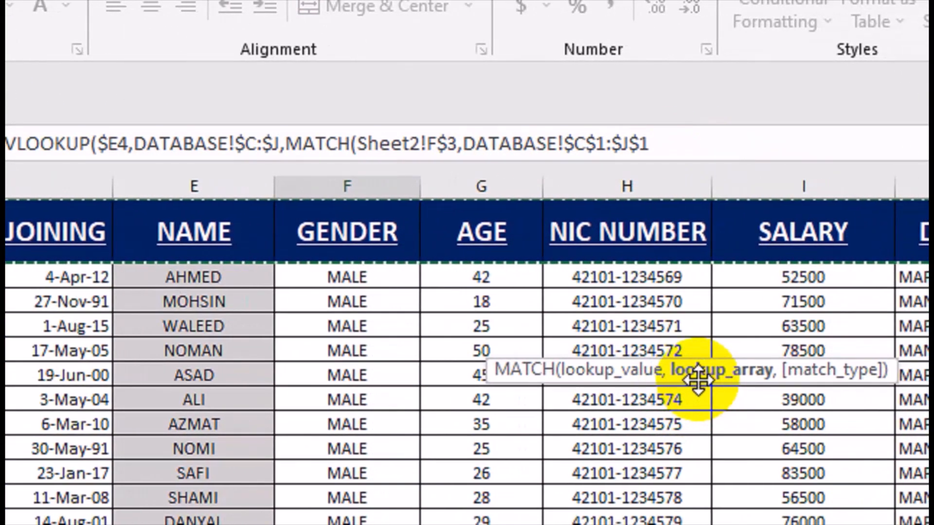
type(",")
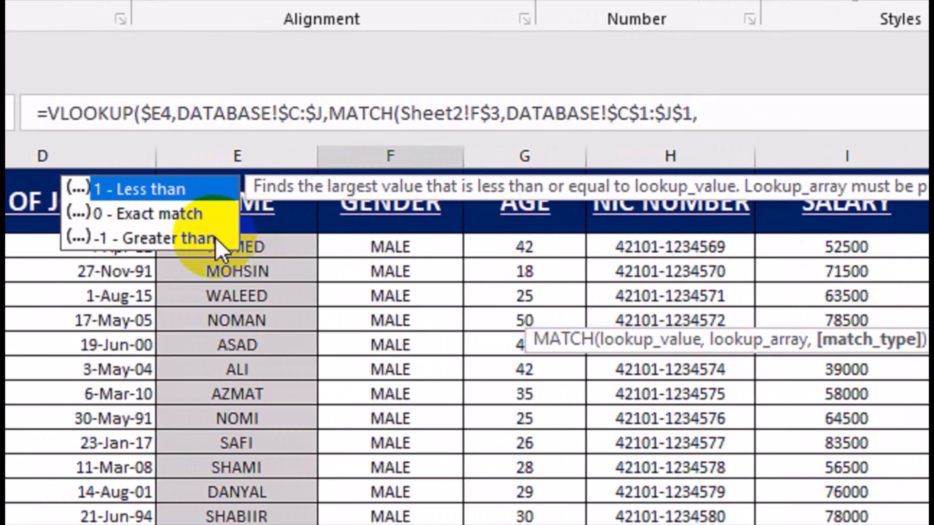
left_click(162, 214)
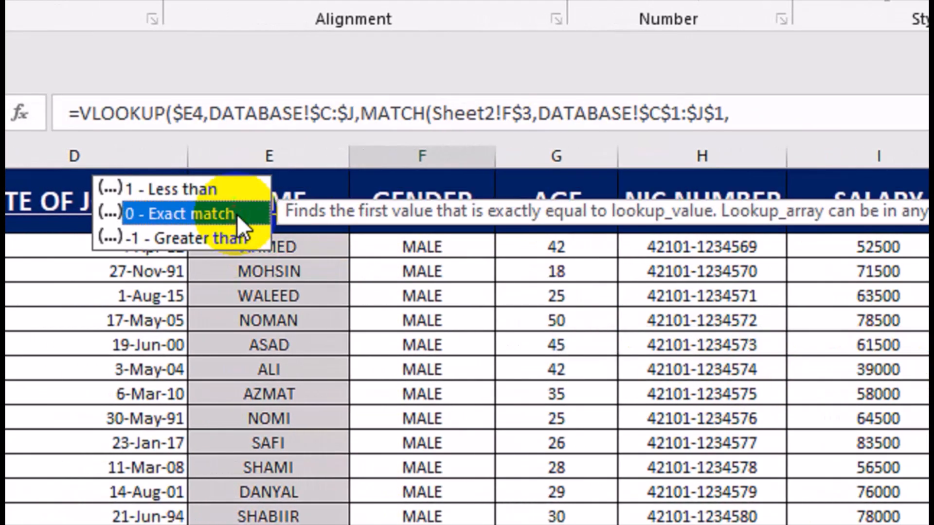
double_click(237, 214)
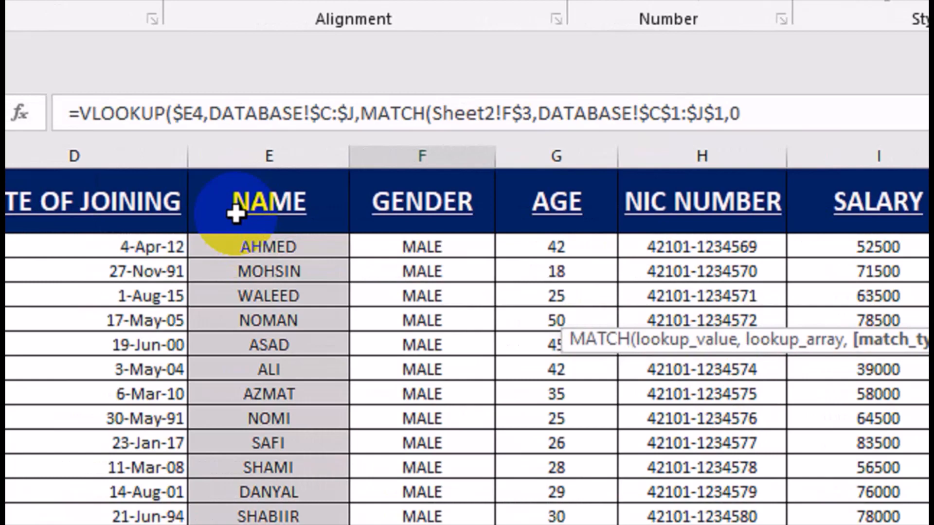
Complete the F4 VLOOKUP with FALSE for exact match and fill it down the DATE OF JOINING column to row 16
type("),")
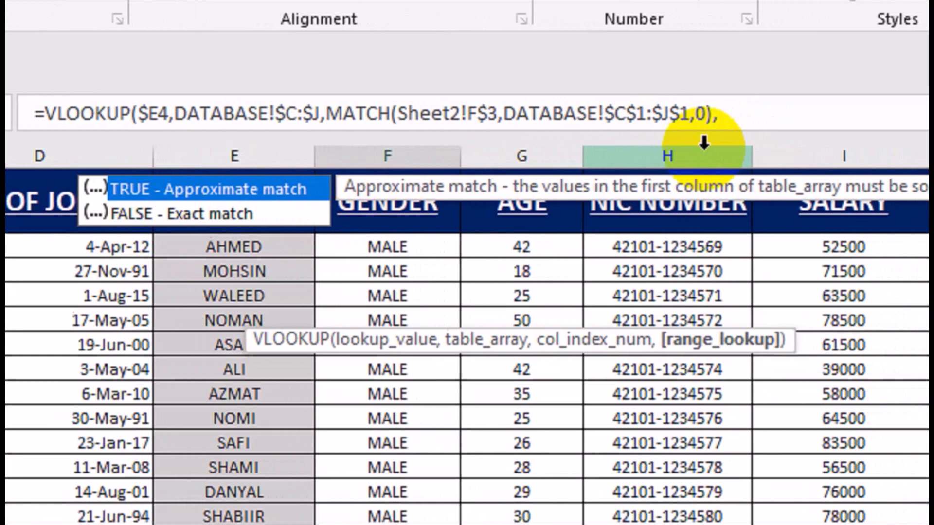
key("Down")
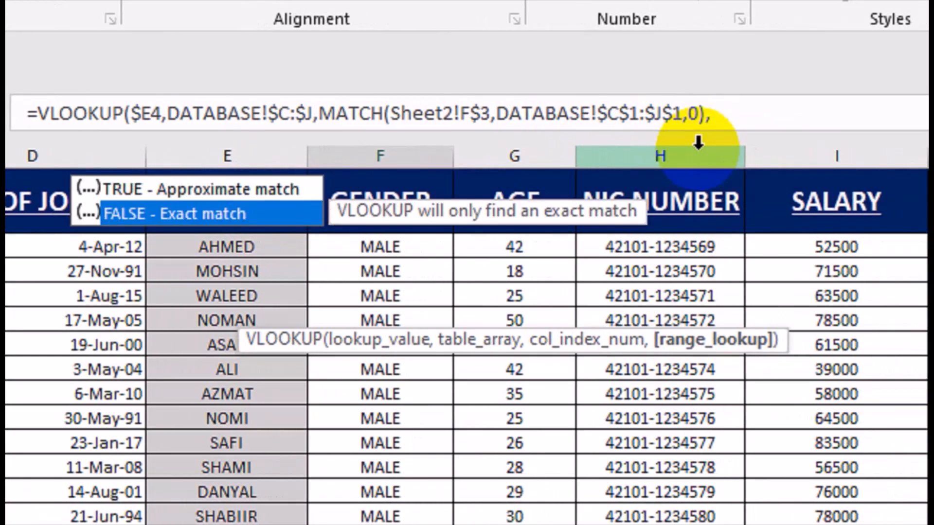
key("Tab")
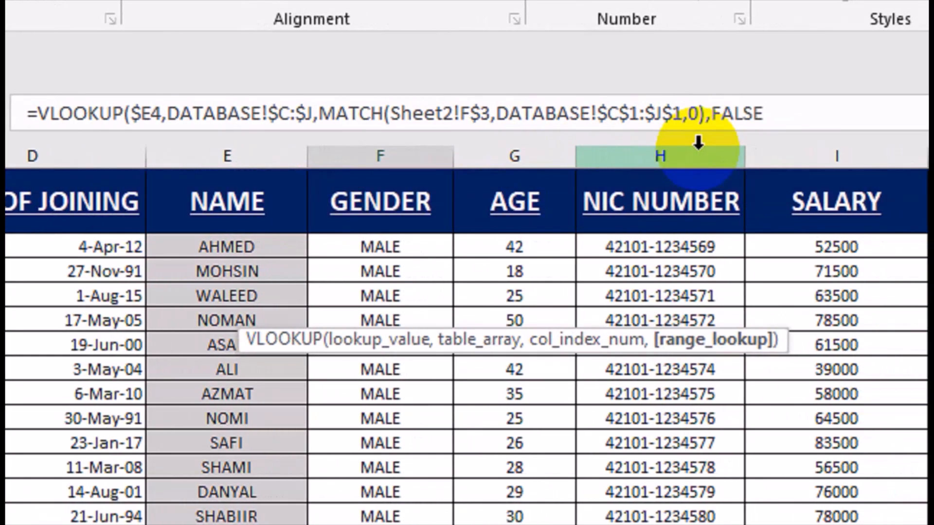
type(")")
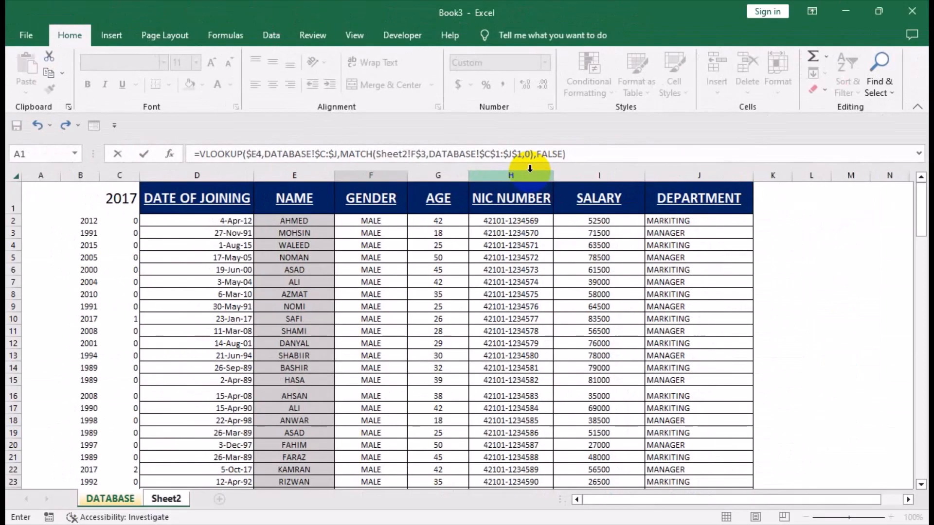
key("Return")
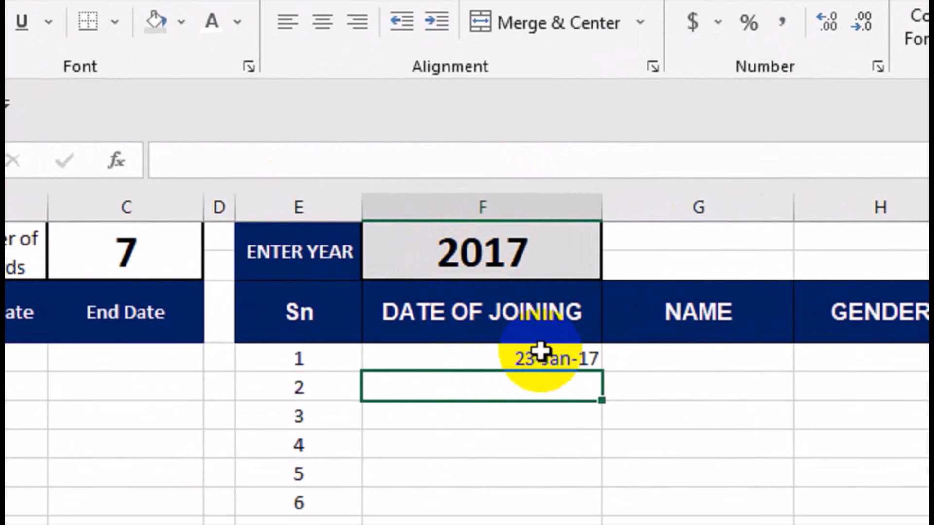
left_click(381, 249)
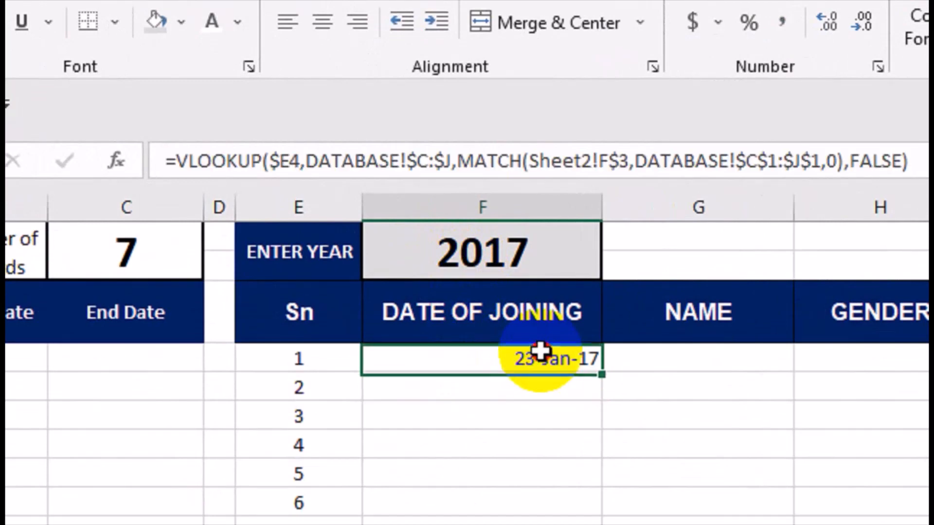
left_click_drag(609, 372, 629, 395)
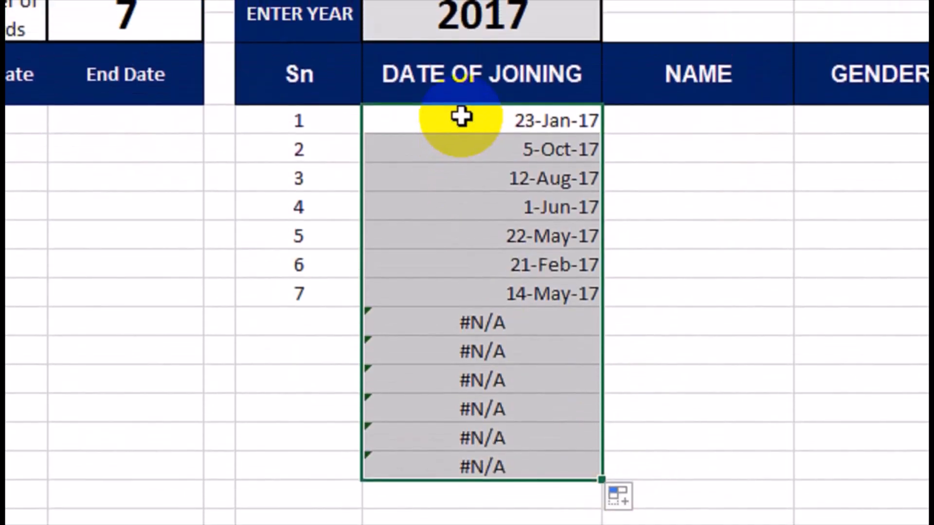
Wrap the F4 VLOOKUP in IFERROR with "" as the error value and fill it down the DATE OF JOINING column
left_click(458, 29)
left_click(173, 0)
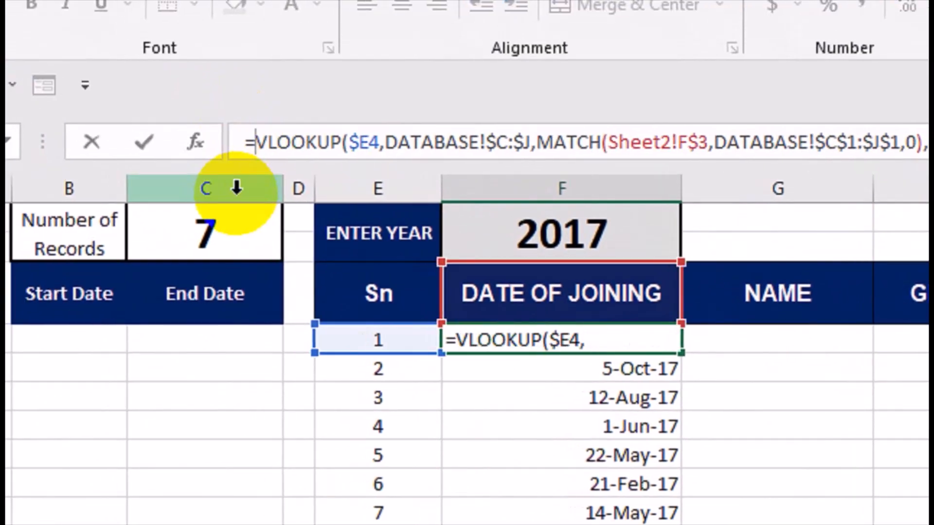
type("IF")
key("Down")
key("Tab")
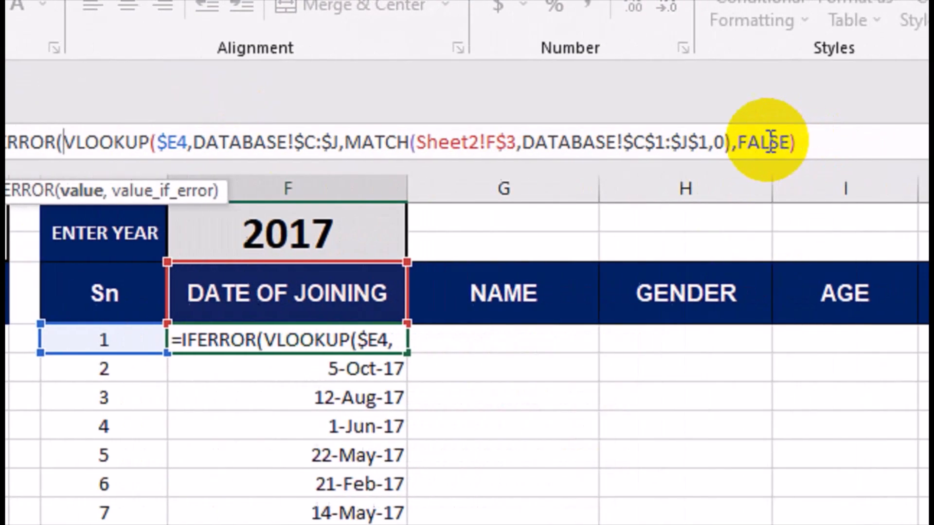
left_click(700, 142)
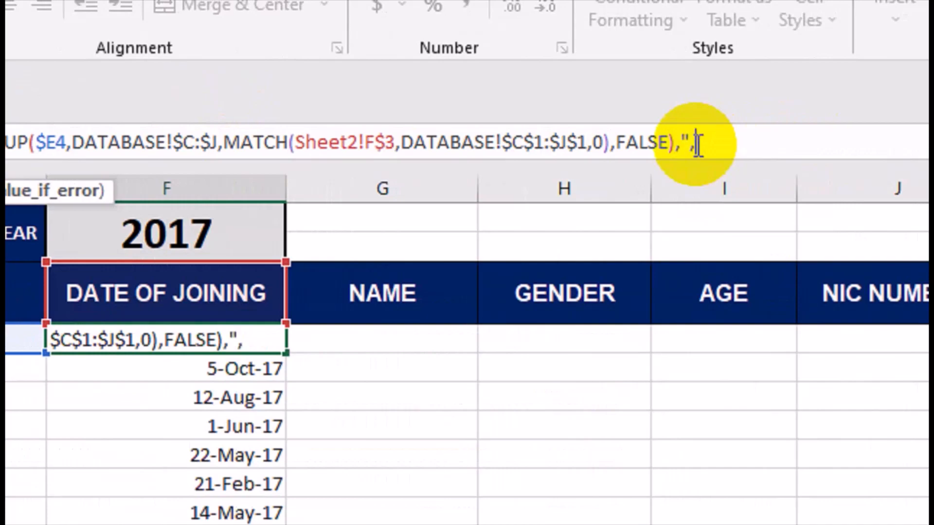
type(",\"\")")
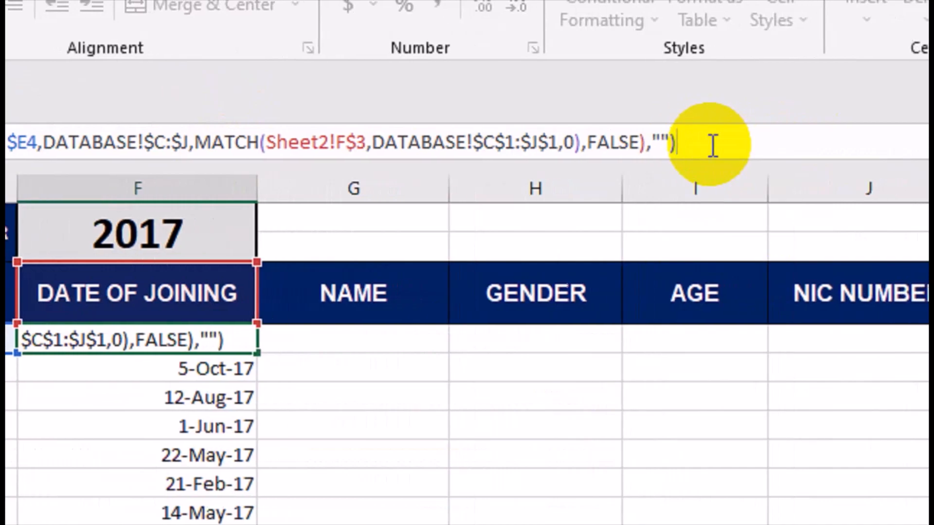
key("Return")
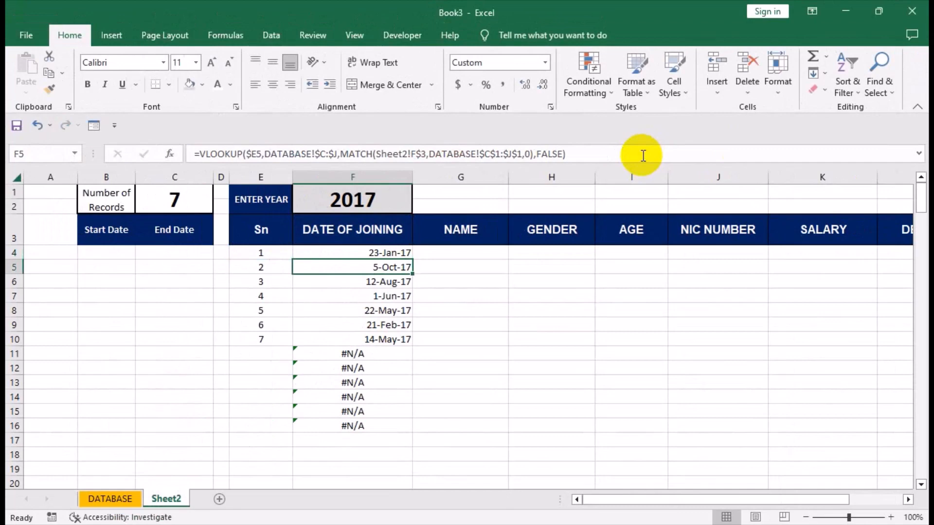
left_click(387, 253)
left_click_drag(411, 261, 415, 425)
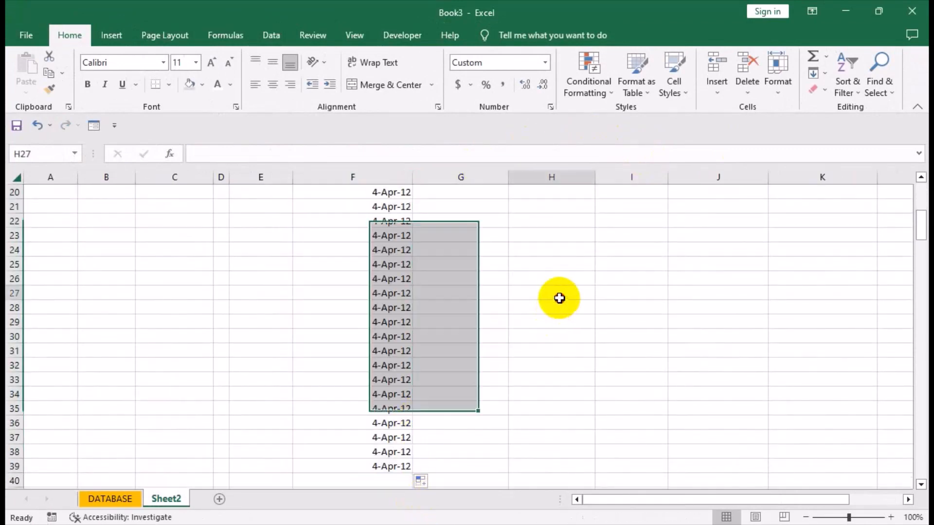
left_click_drag(556, 298, 506, 175)
Extend the Sn formula further down from E10 and refill the F4 formula down the DATE OF JOINING column to row 53
left_click(271, 339)
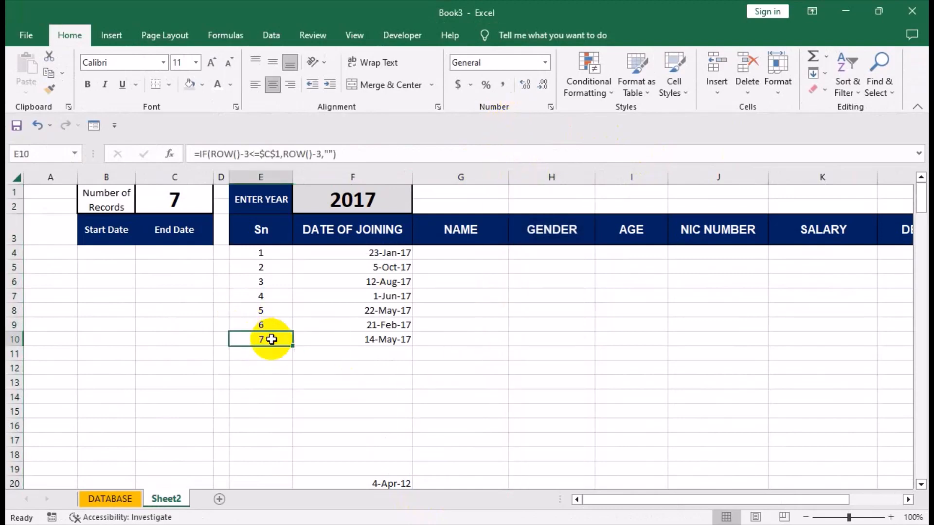
left_click_drag(294, 346, 292, 472)
left_click_drag(364, 338, 356, 116)
left_click(392, 254)
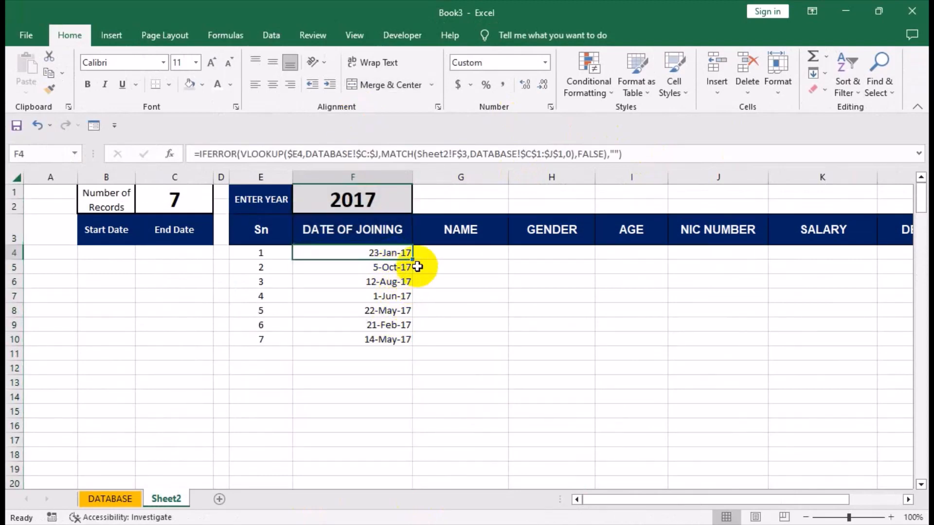
left_click_drag(413, 259, 442, 469)
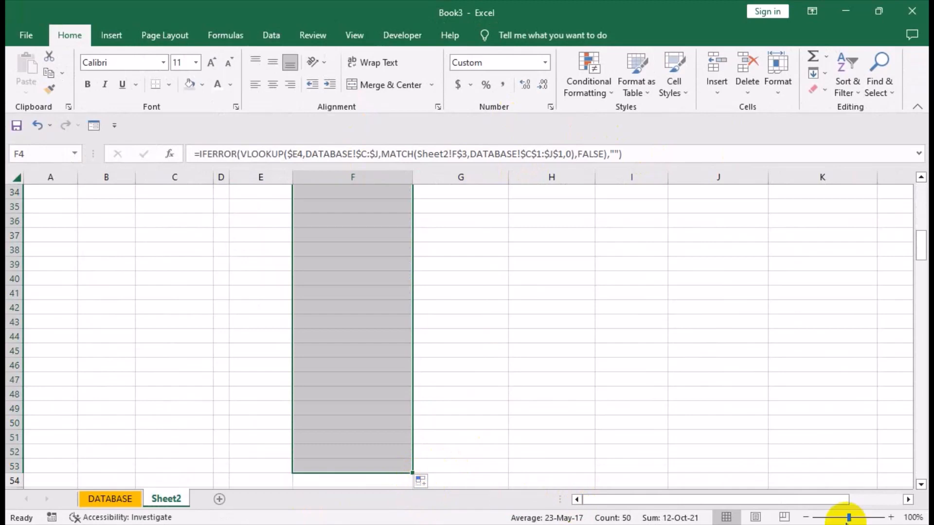
Fill the formulas in F4:F53 across the NAME to DEPARTMENT columns, through L53
left_click_drag(848, 518, 840, 520)
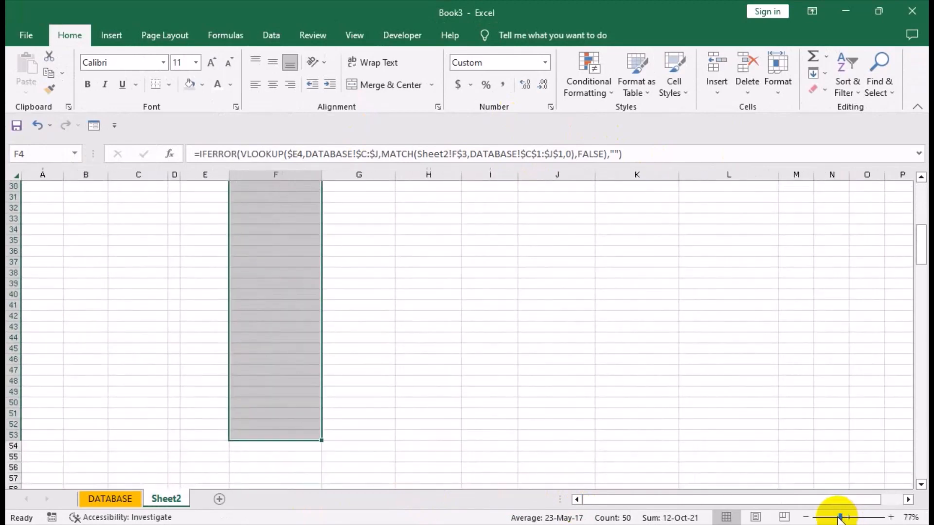
left_click(919, 295)
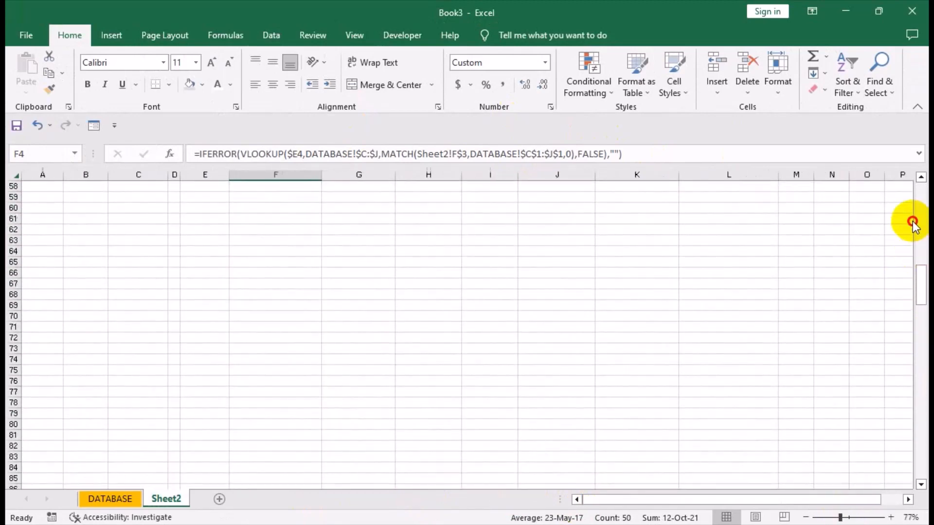
left_click(919, 180)
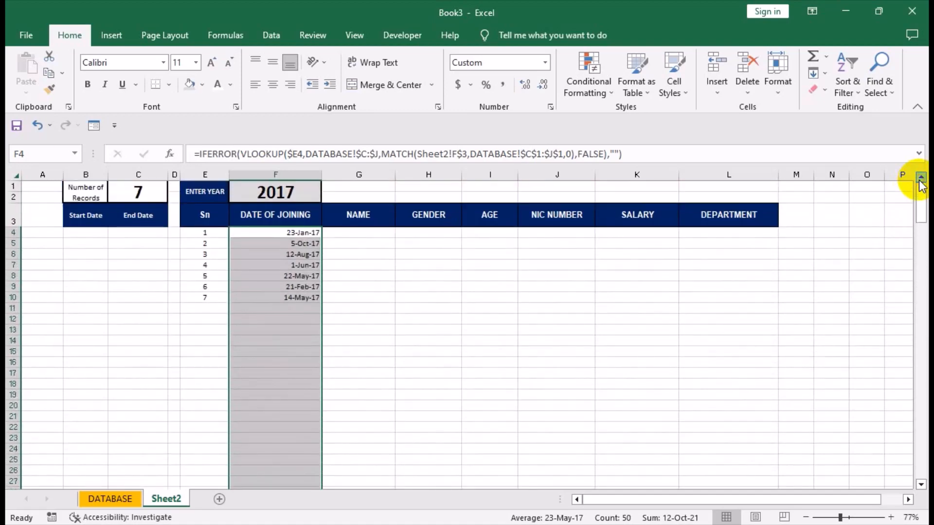
key("shift+Right")
key("shift+Right")
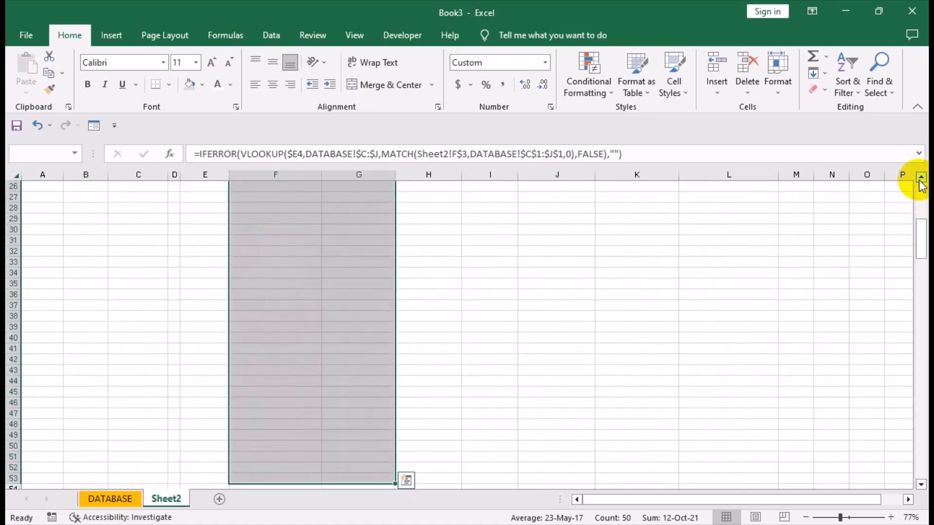
key("shift+Right")
key("shift+Right")
key("shift+Right")
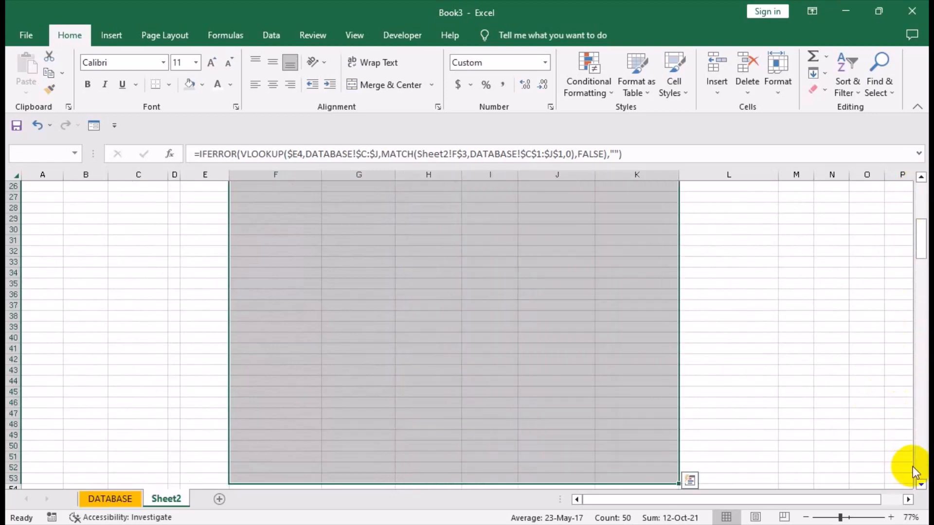
left_click_drag(920, 221, 923, 166)
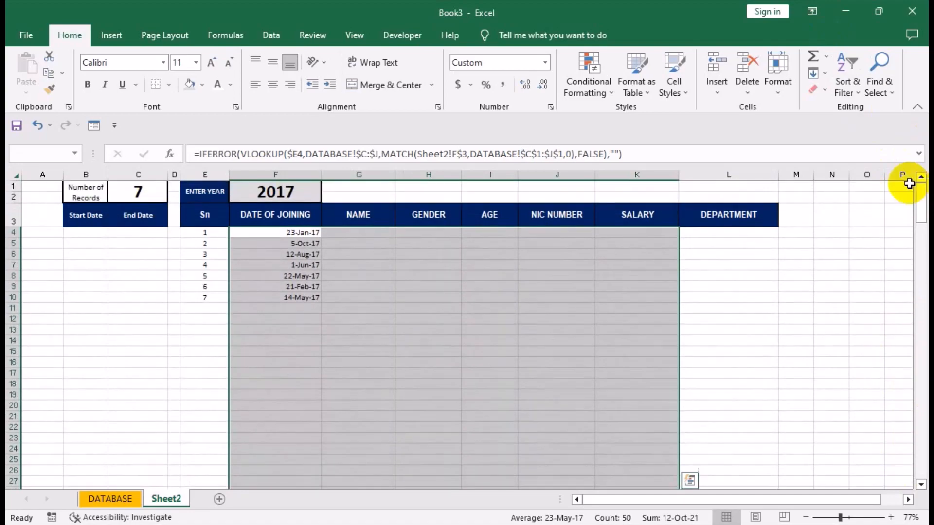
key("shift+Right")
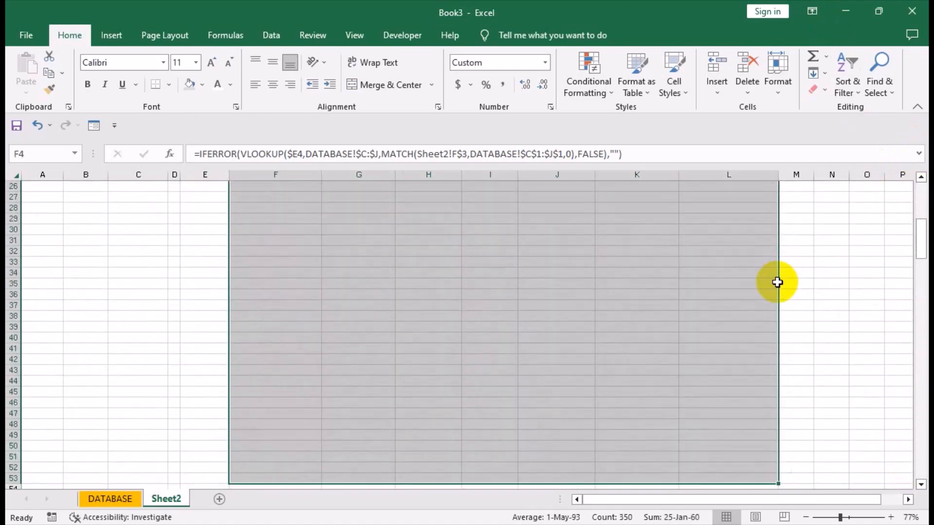
key("ctrl+Up")
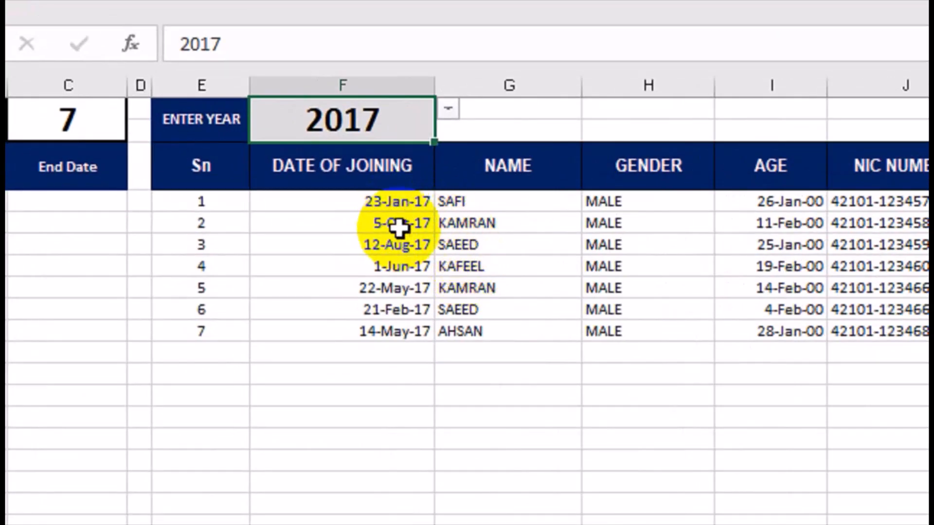
Set the number format of the DATE OF JOINING results in F4:F10 to General
left_click_drag(392, 201, 380, 337)
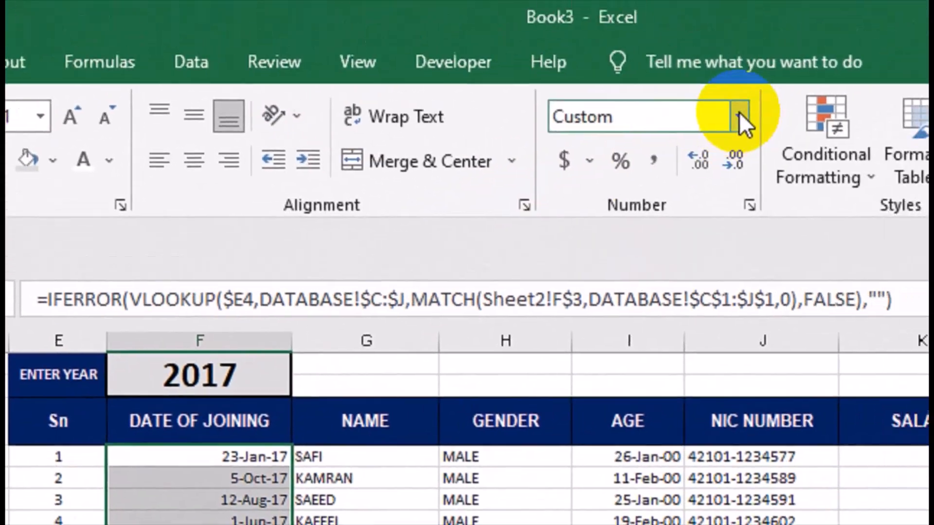
left_click(739, 111)
left_click(736, 148)
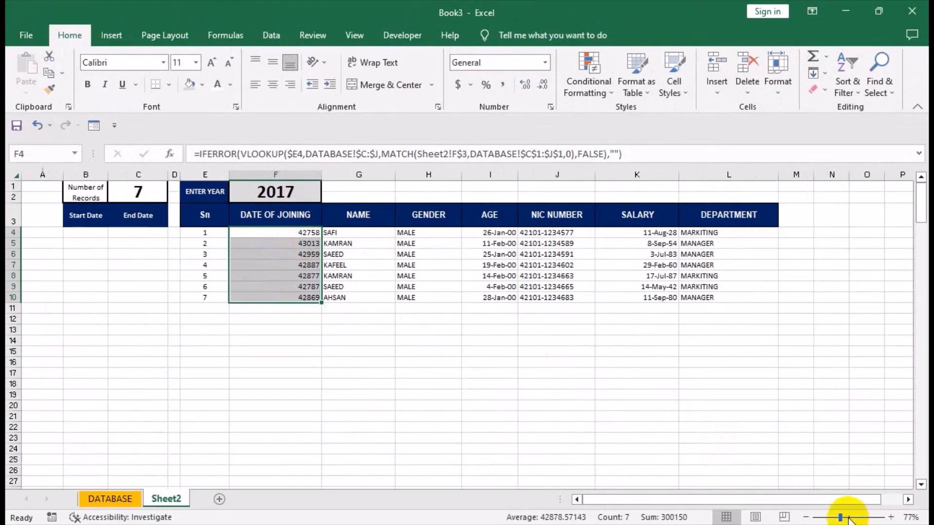
Narrow empty column A to a thin margin and reduce the width of the End Date column C
left_click(849, 519)
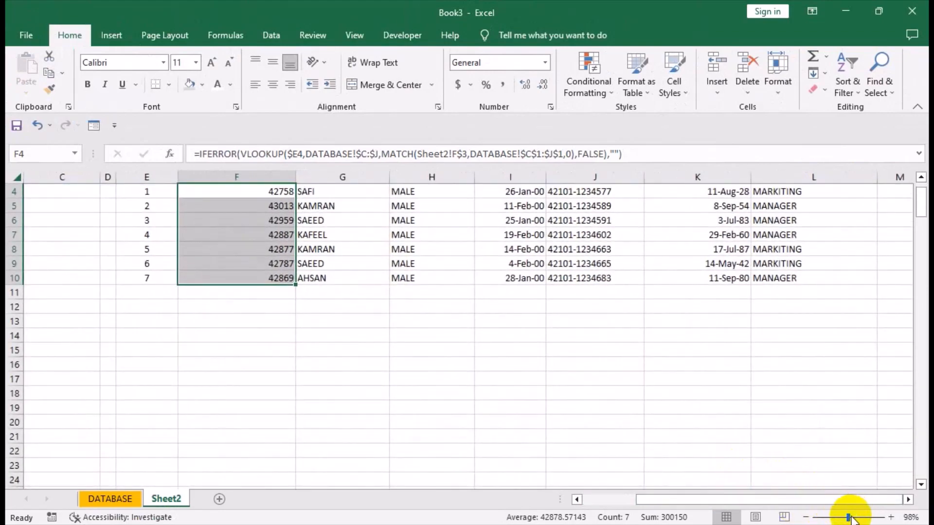
left_click(851, 518)
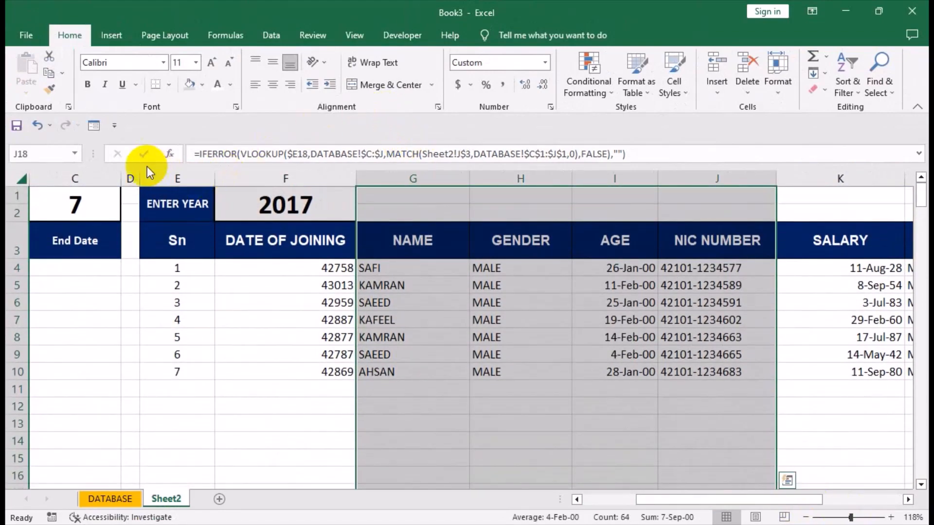
left_click_drag(239, 306, 9, 265)
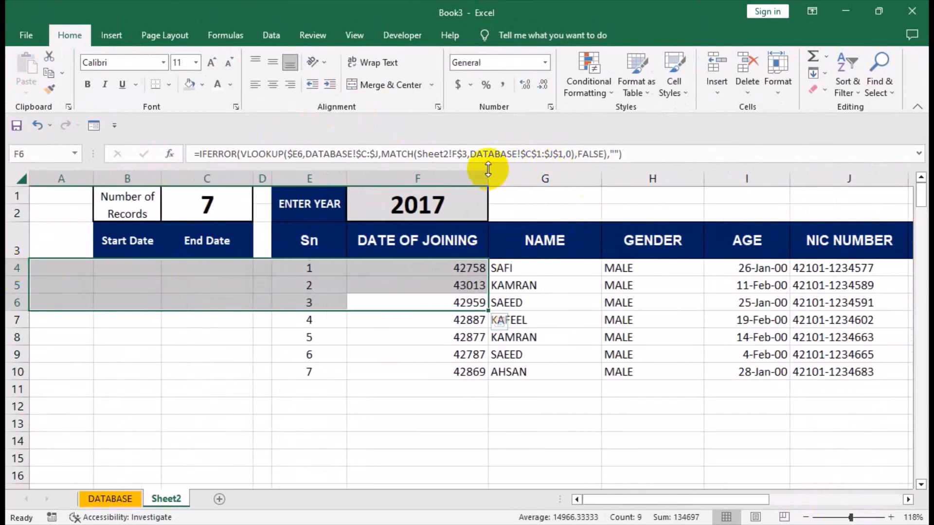
left_click_drag(94, 179, 41, 181)
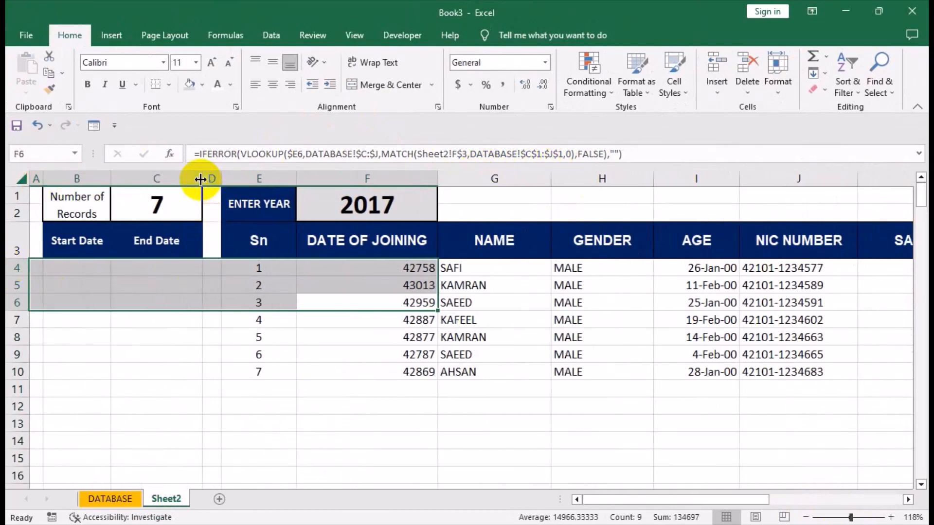
left_click_drag(200, 179, 173, 180)
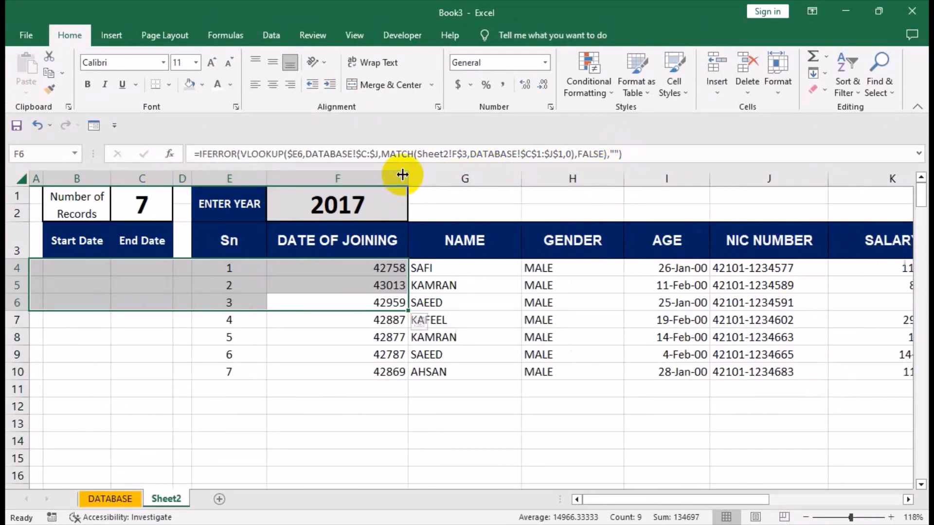
Rotate the ENTER YEAR label in E1 to an orientation of 7 degrees
left_click(354, 235)
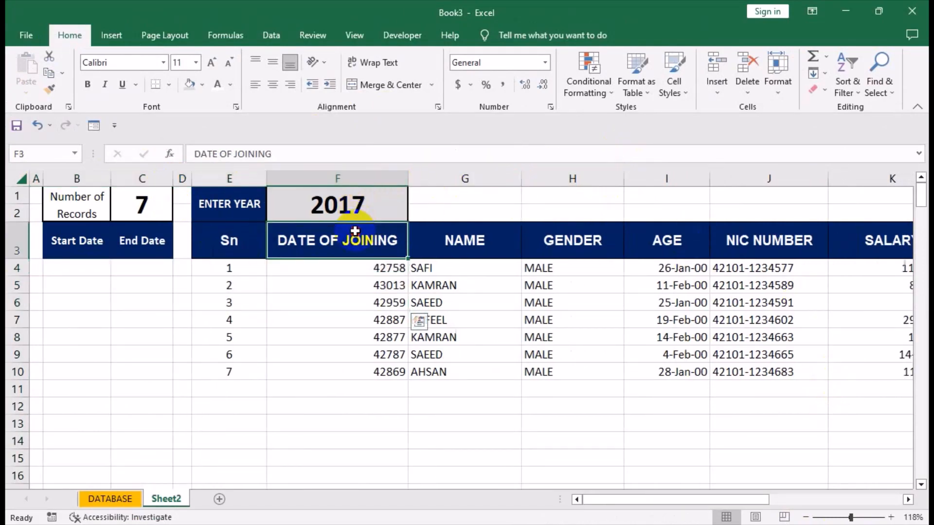
left_click(257, 186)
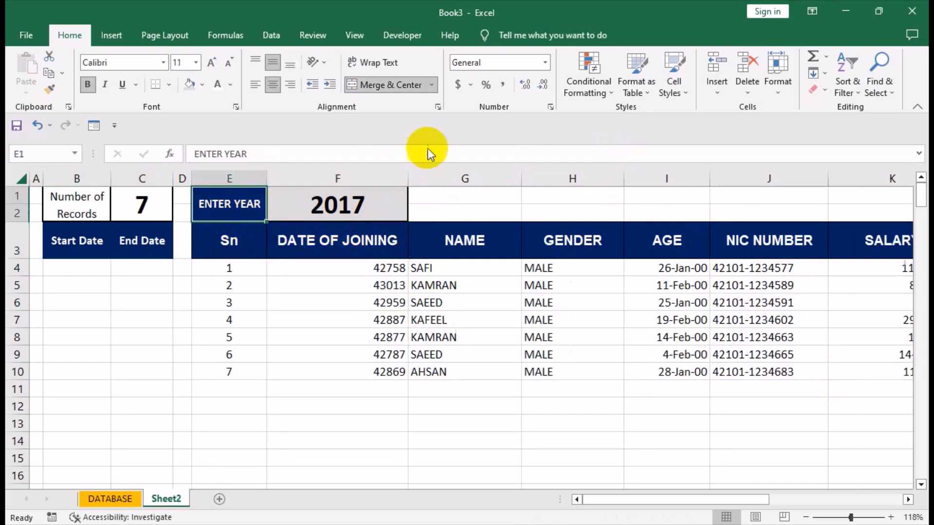
left_click(436, 106)
left_click(581, 218)
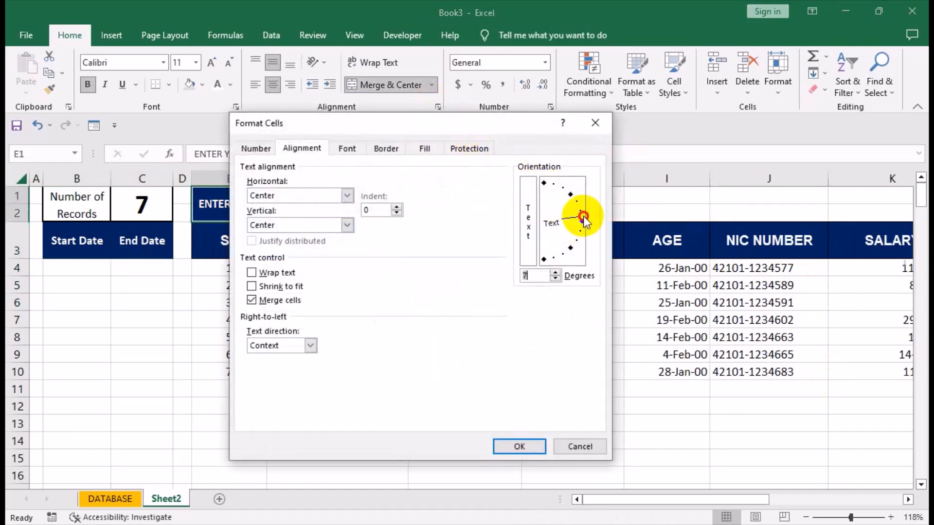
left_click(519, 445)
left_click(360, 330)
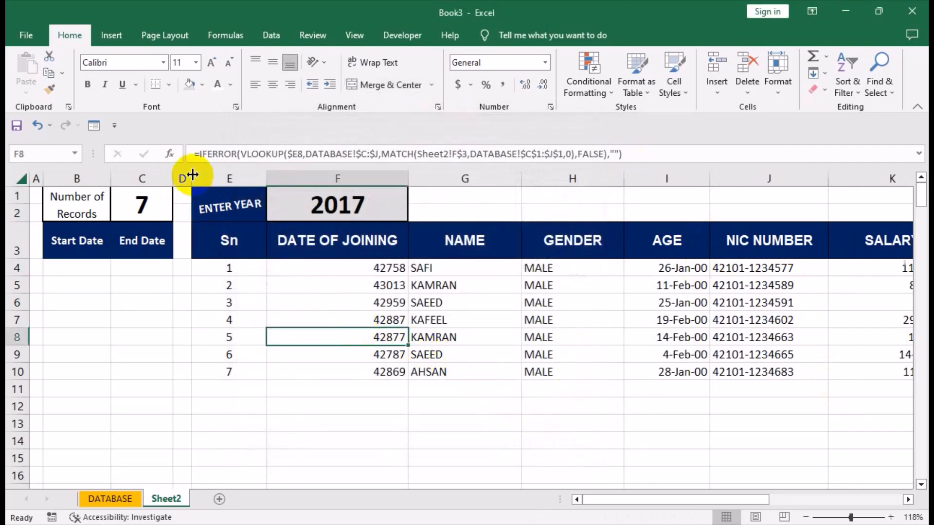
Narrow spacer column D and autofit the NAME, GENDER and AGE columns to their contents
left_click_drag(191, 176, 182, 175)
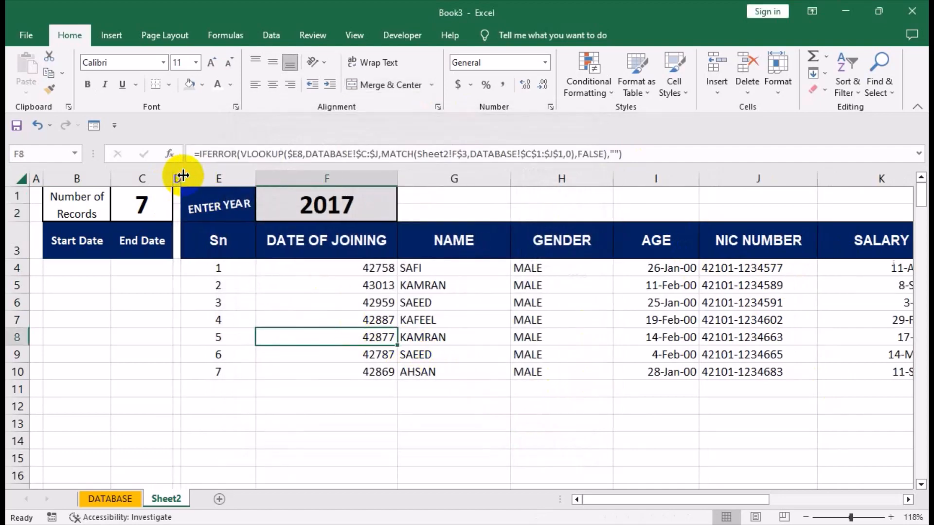
left_click(258, 306)
left_click(274, 246)
left_click_drag(216, 243, 781, 238)
left_click_drag(483, 178, 696, 170)
double_click(700, 173)
Set the number format of the AGE results in column I to General
left_click(652, 267)
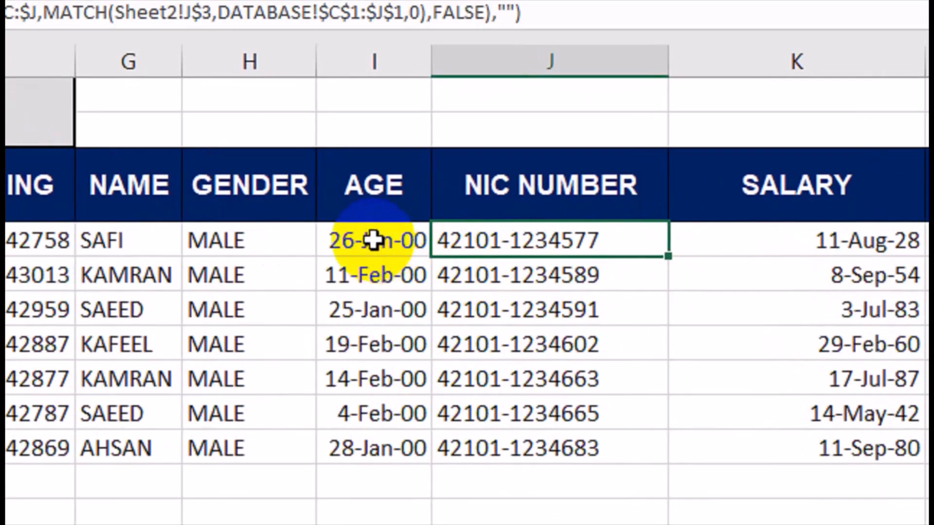
left_click_drag(553, 268, 548, 430)
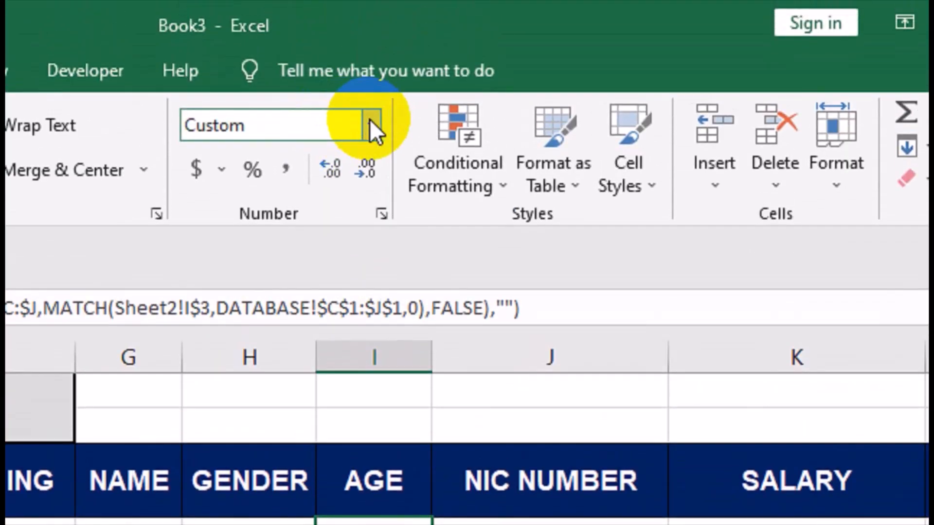
left_click(374, 129)
left_click(381, 177)
left_click(374, 66)
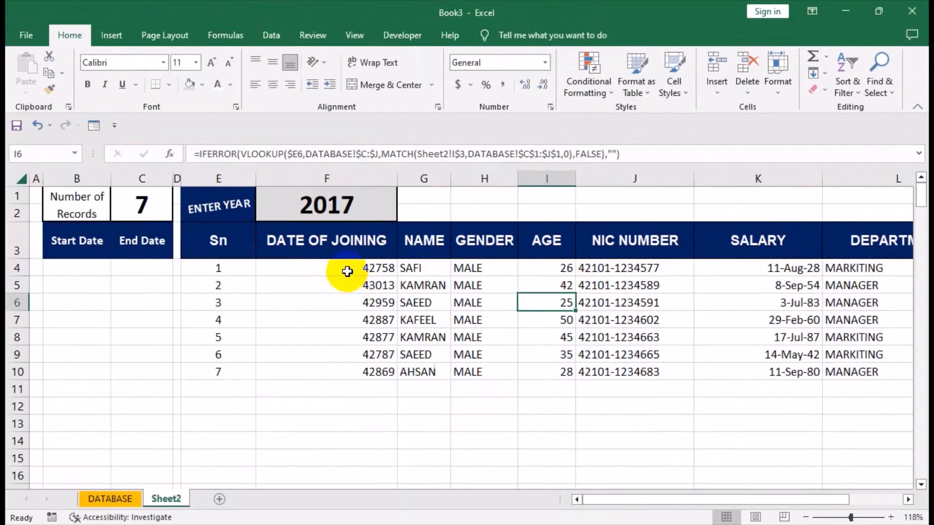
Apply the day-month-year date format to the DATE OF JOINING results in F4:F21
left_click_drag(335, 270, 338, 460)
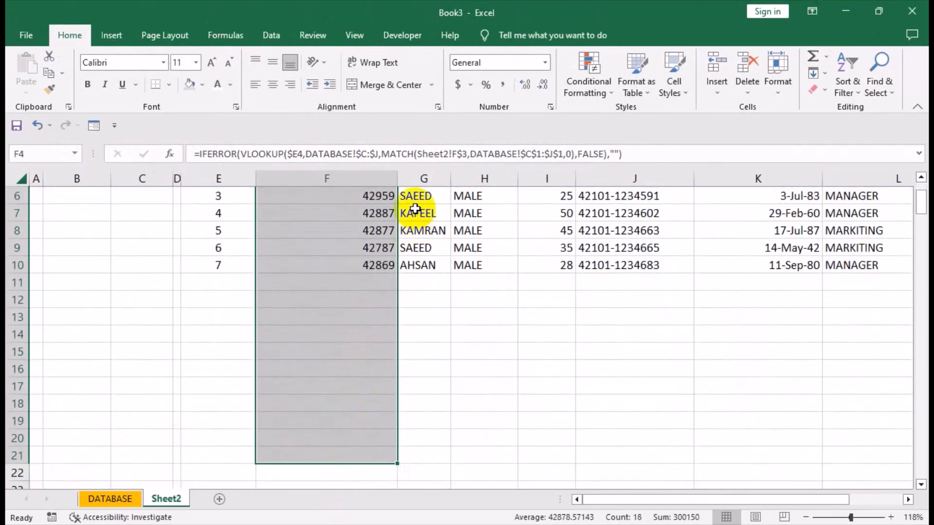
key("ctrl+shift+3")
scroll(413, 205, "up", 2)
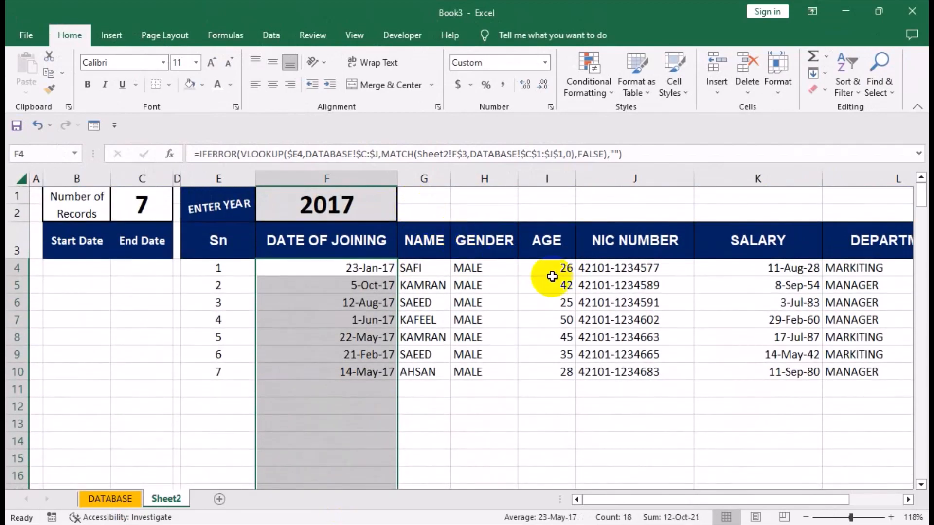
Set the number format of the SALARY results in K4:K18 to General
left_click_drag(802, 268, 789, 467)
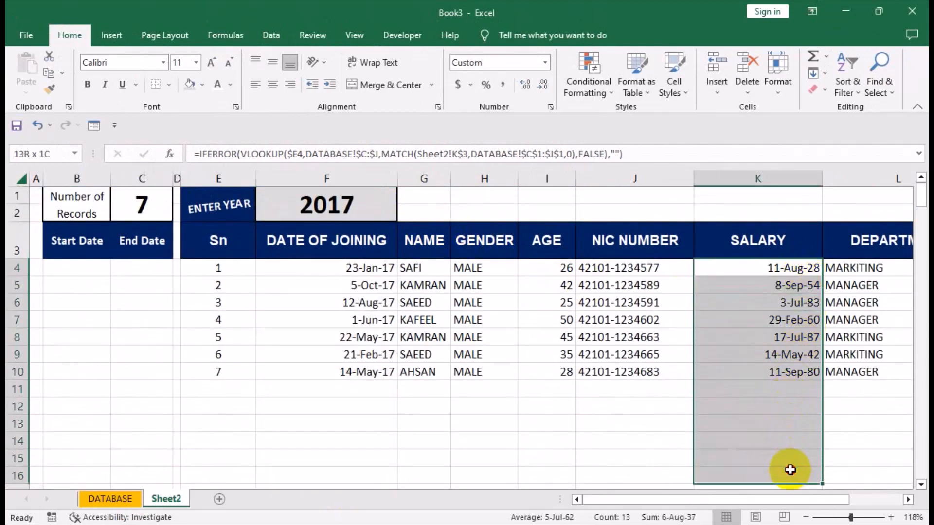
scroll(789, 466, "down", 1)
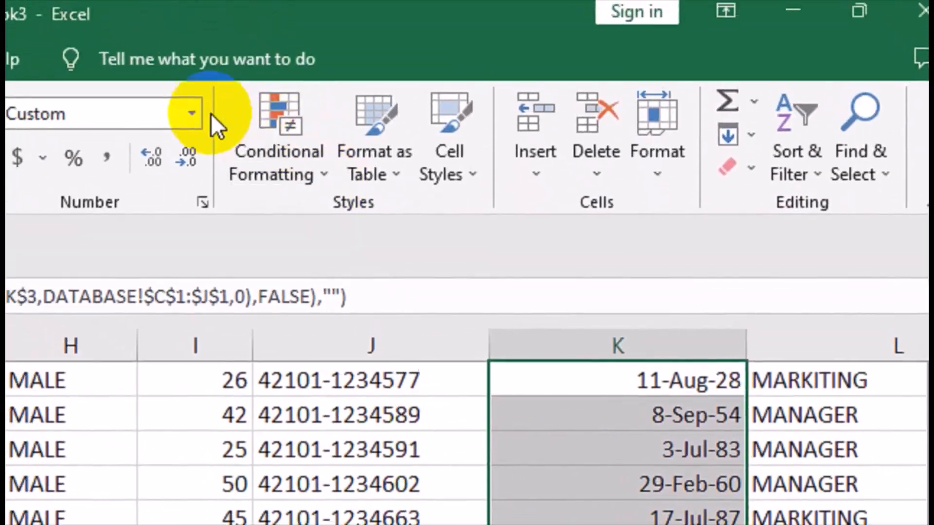
left_click(161, 61)
left_click(141, 100)
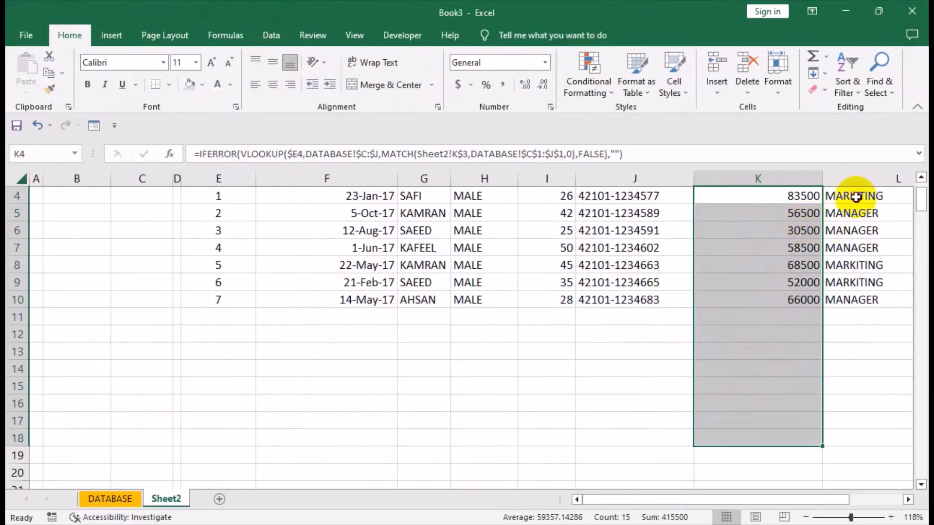
Center all record rows horizontally from the Sn column through the DEPARTMENT column, starting at row 4
left_click_drag(863, 360, 250, 488)
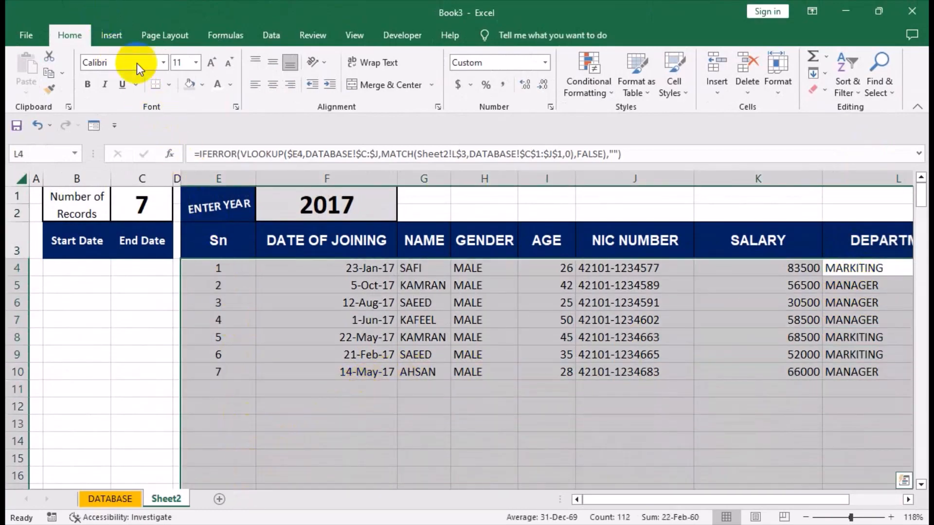
left_click(275, 88)
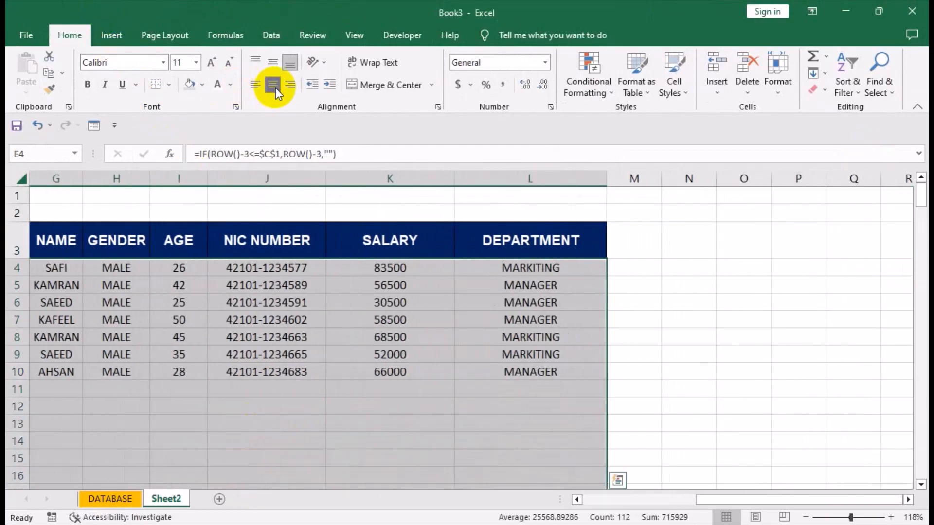
left_click(275, 89)
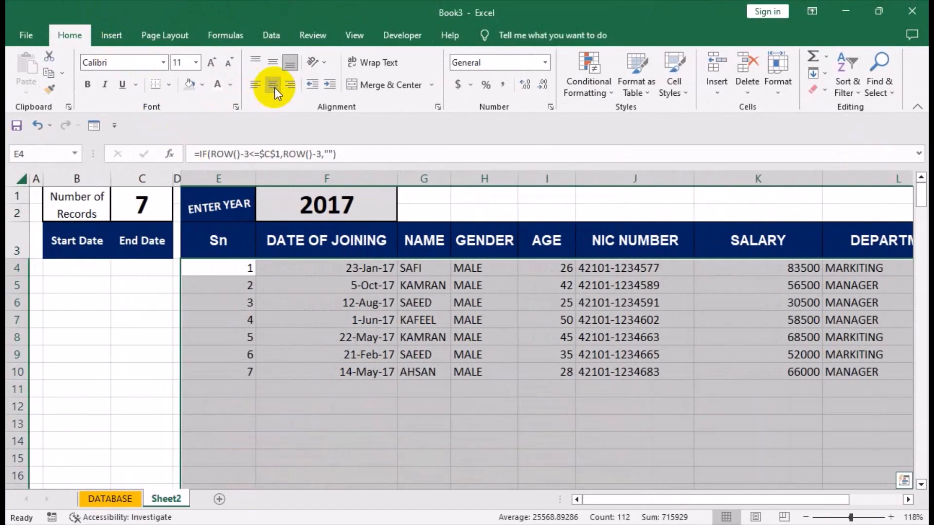
left_click(273, 88)
Change the font of the selected record rows to Arial
left_click(157, 63)
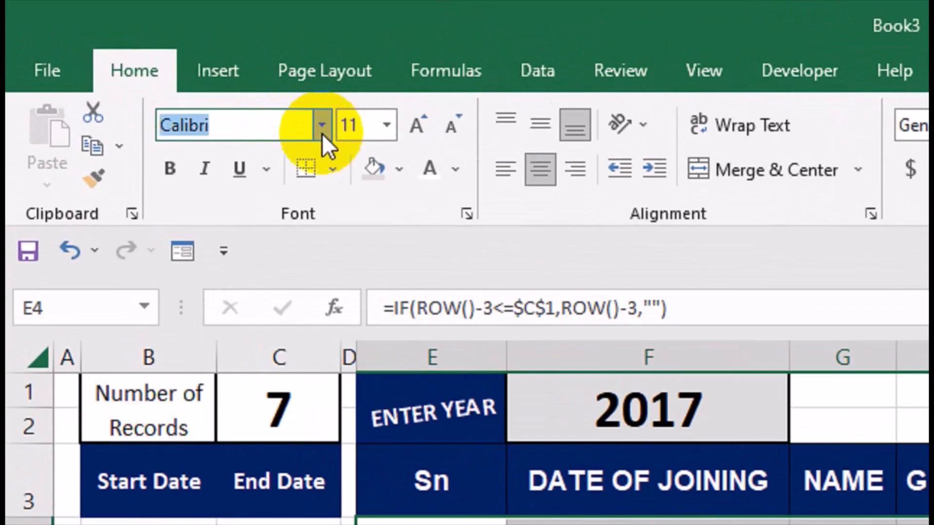
left_click(322, 125)
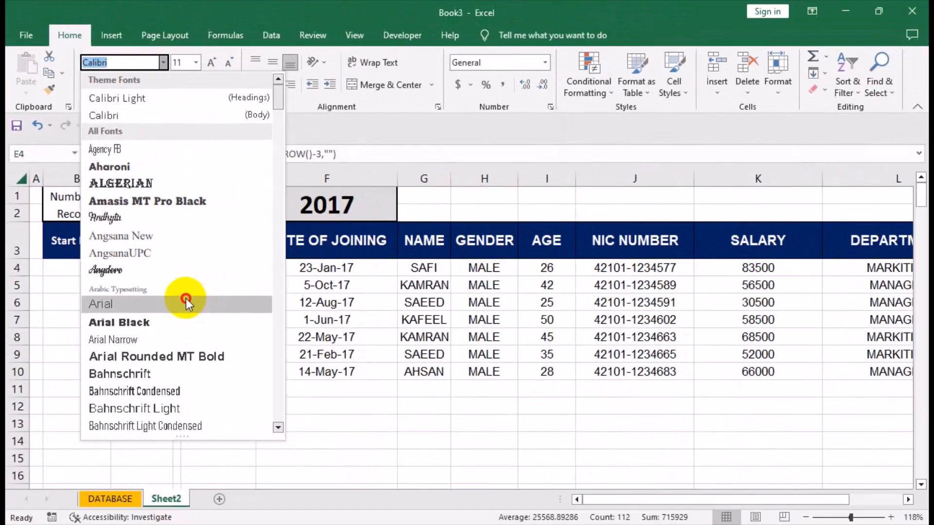
left_click(187, 302)
left_click(581, 312)
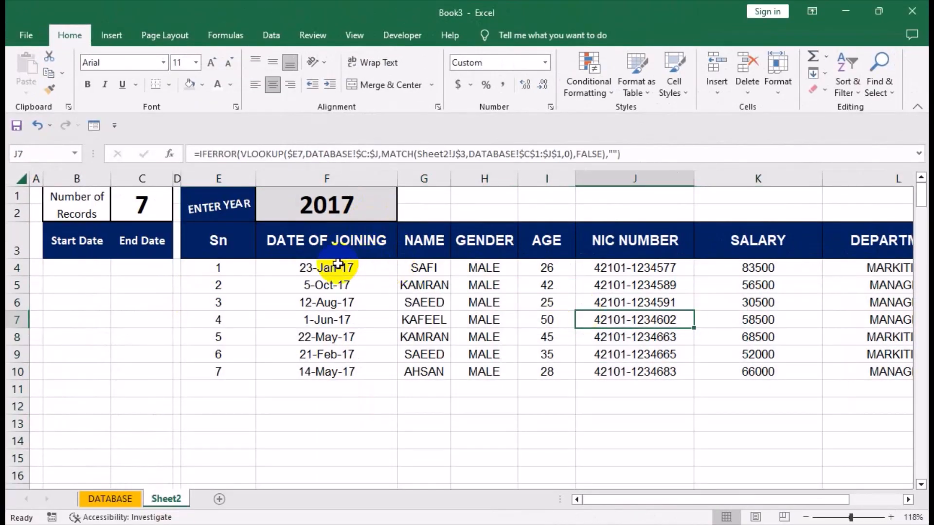
Rotate the header text in E3:L3 to 5 degrees and remove the header cells' borders
left_click_drag(862, 240, 209, 246)
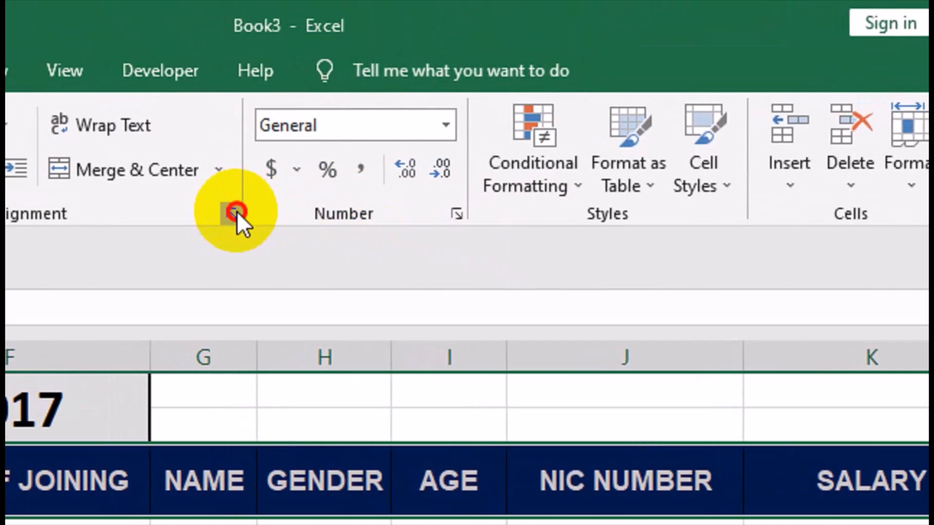
left_click(190, 214)
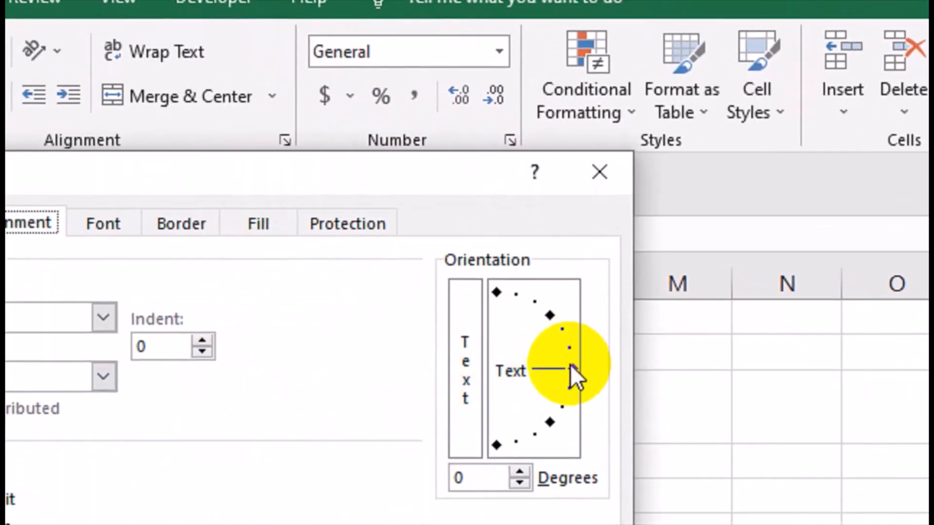
left_click(571, 365)
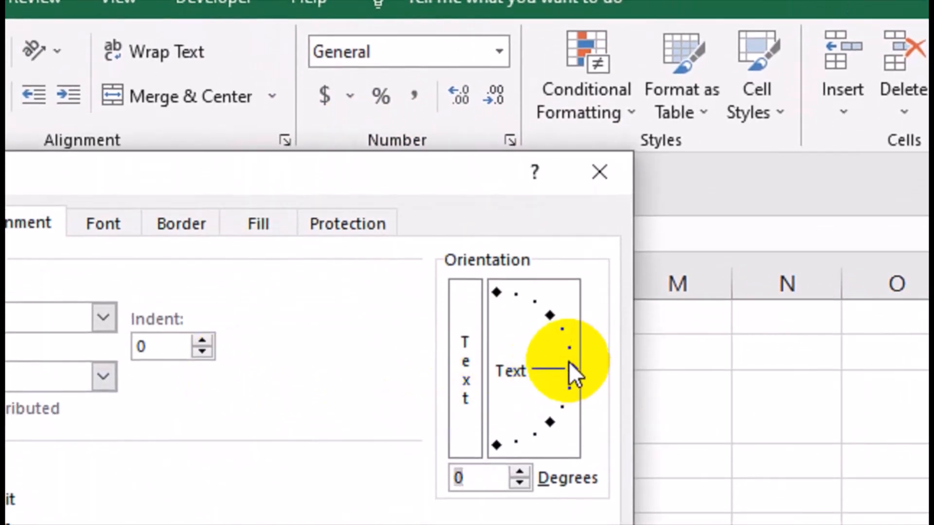
left_click_drag(567, 360, 570, 361)
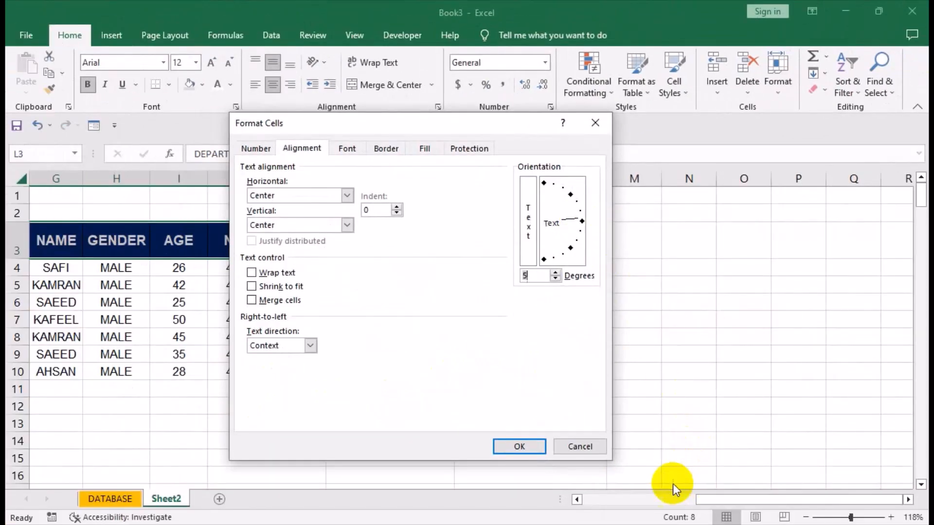
left_click(499, 443)
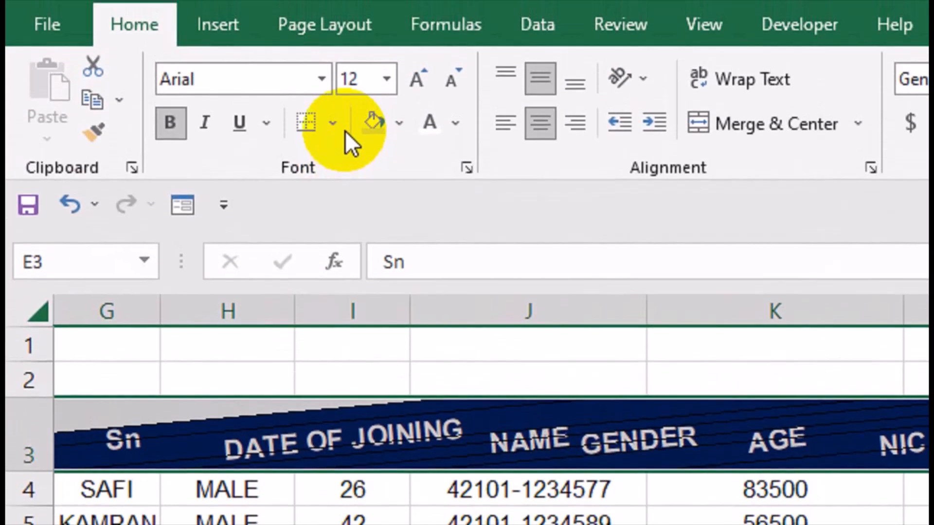
left_click(334, 124)
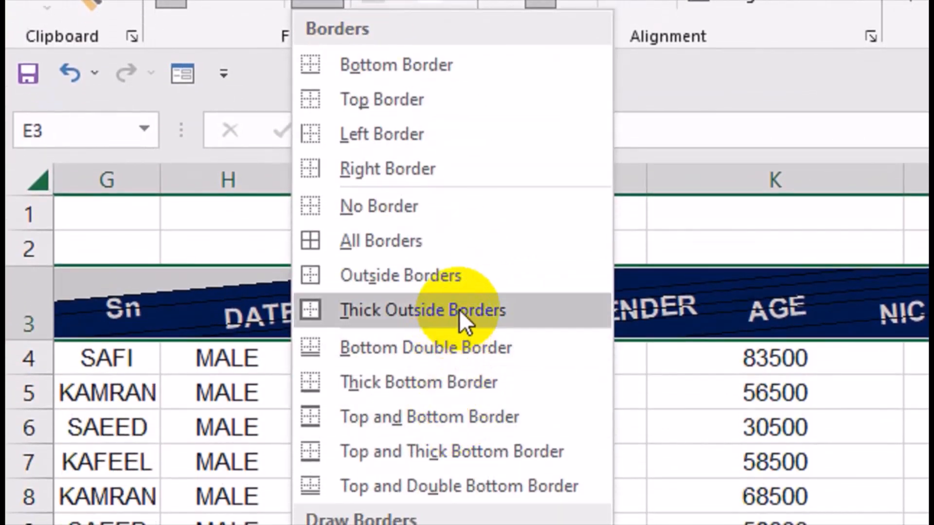
left_click(488, 306)
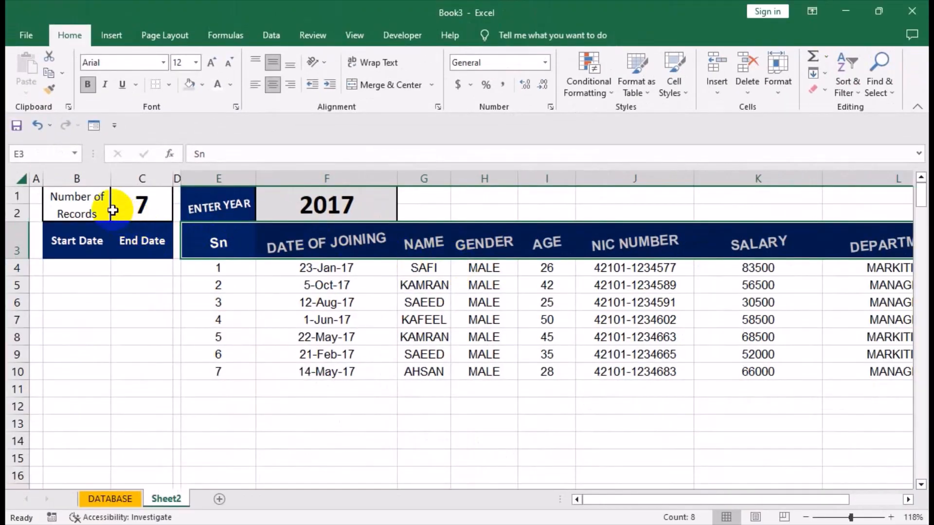
Fill the Number of Records label and its count cell, B1 and C1, with the same light grey as the year cell
left_click(213, 231)
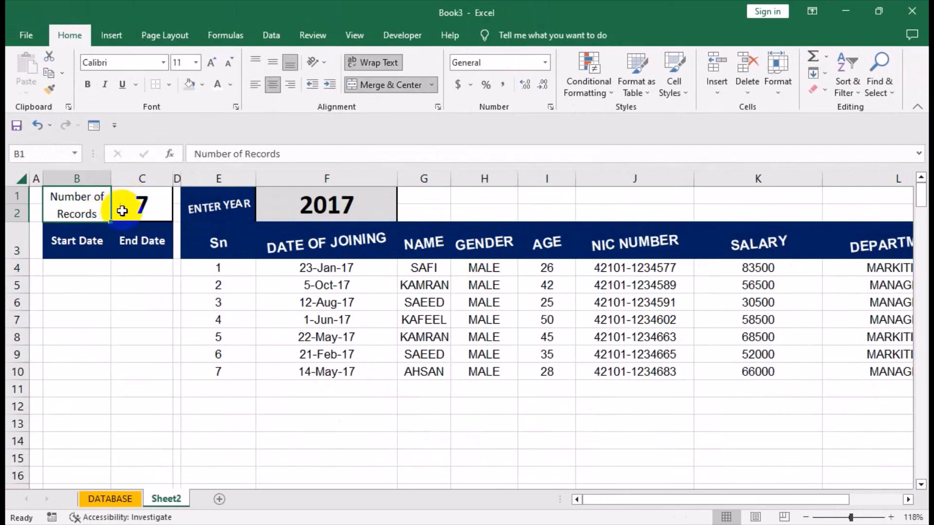
left_click_drag(128, 207, 93, 198)
left_click(201, 85)
left_click(190, 87)
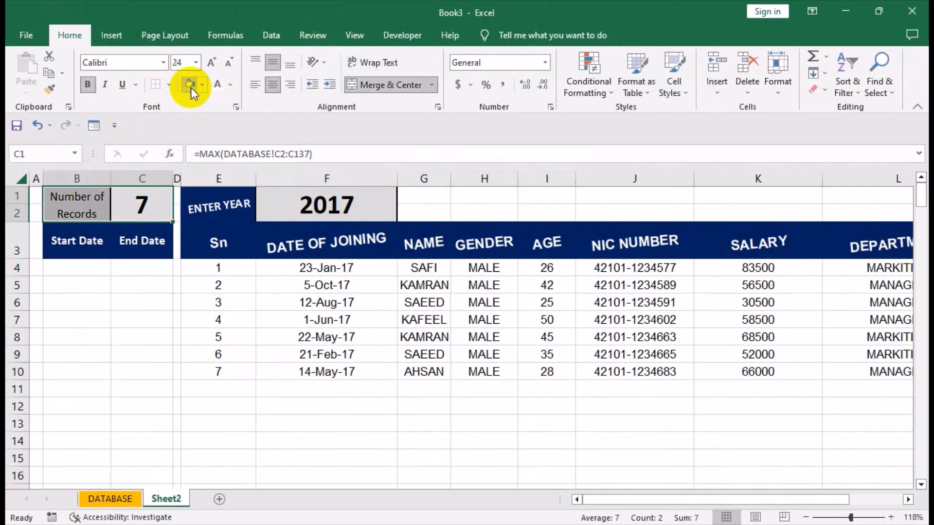
left_click(340, 269)
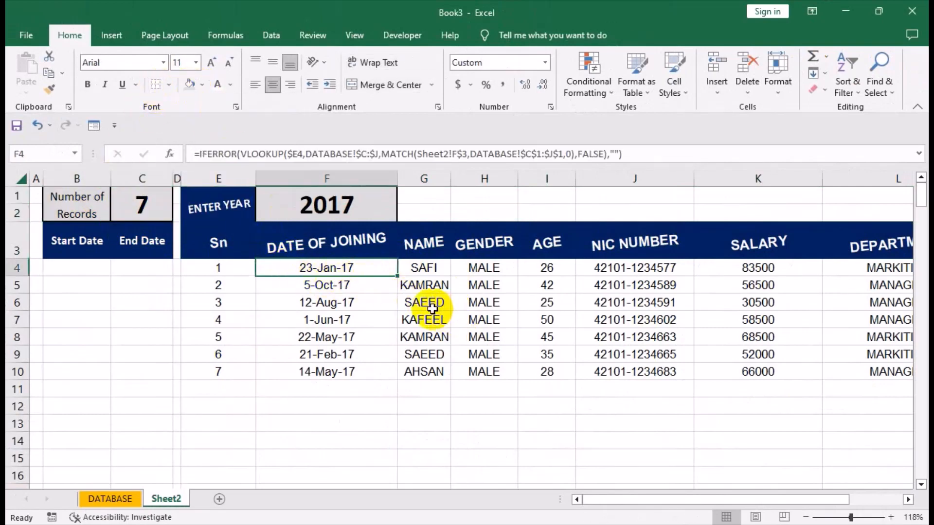
Test the joining-year drop-down by choosing 2016 and then 2013
left_click(364, 206)
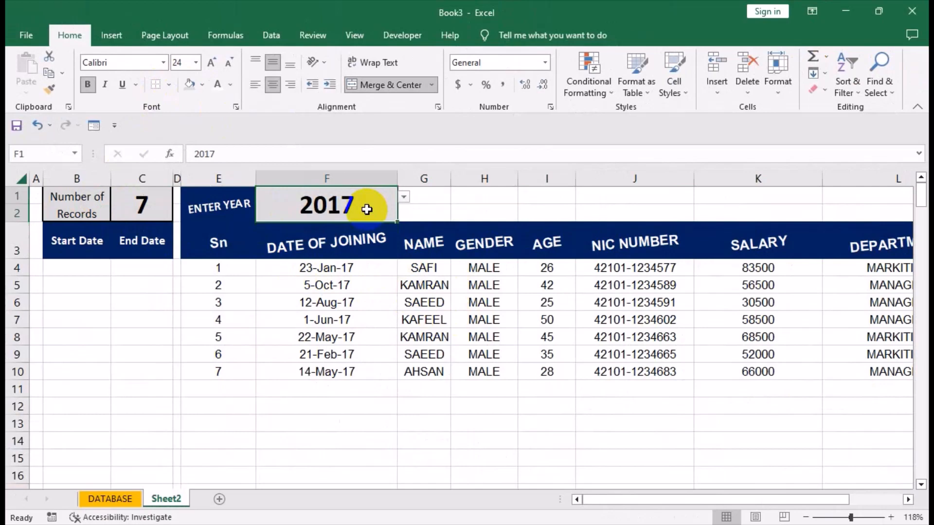
left_click(404, 196)
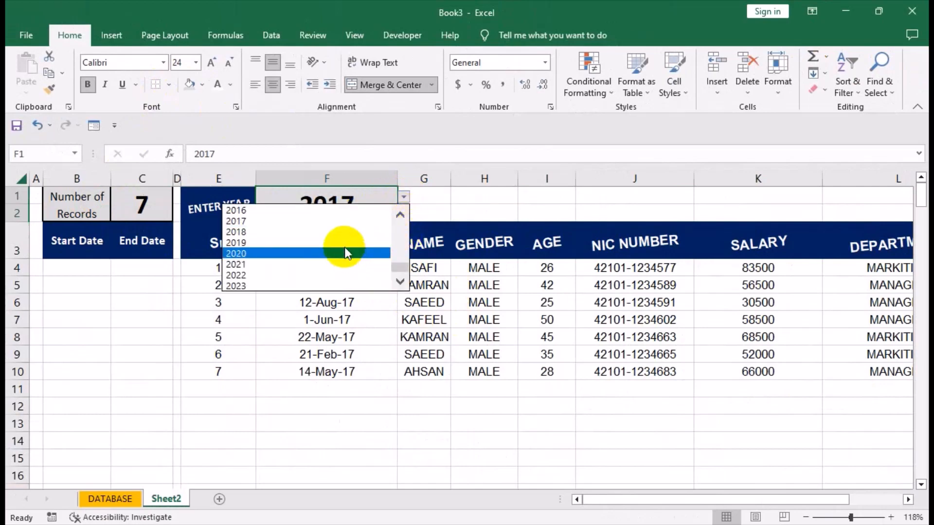
left_click(348, 211)
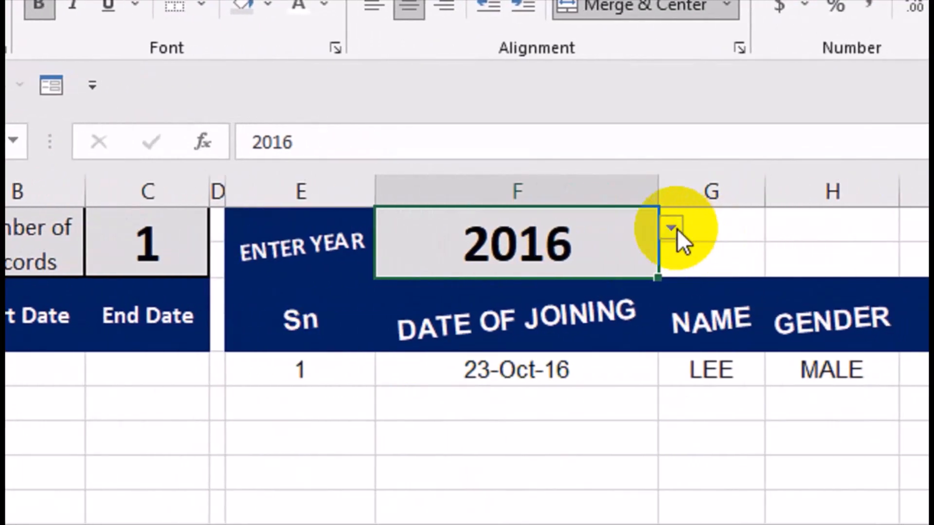
left_click(674, 229)
left_click_drag(658, 377, 659, 360)
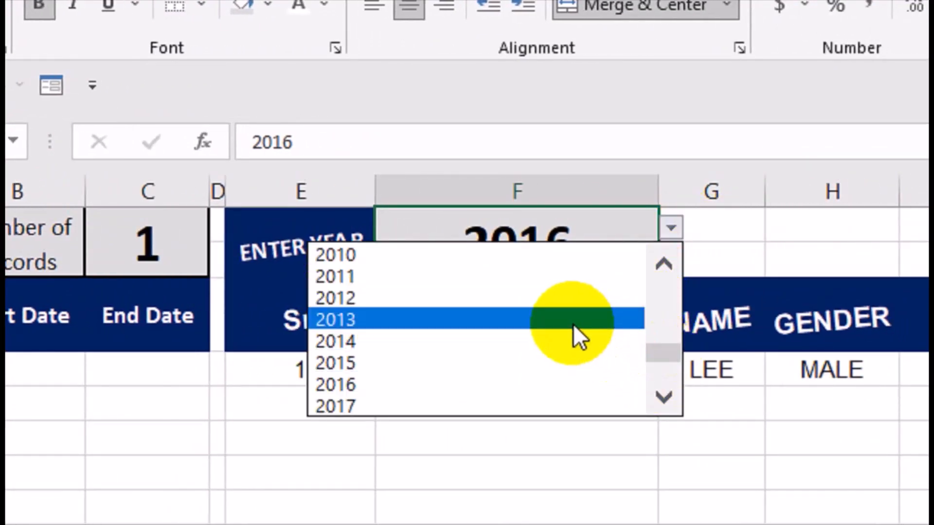
left_click(573, 324)
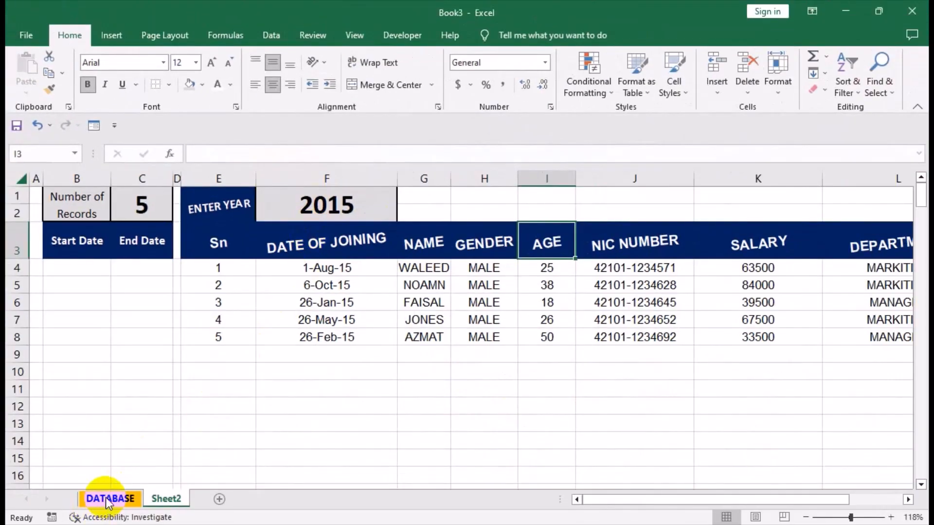
Select all employee records on the DATABASE sheet, from the first DATE OF JOINING entry through the last DEPARTMENT entry, D2:J137
left_click(108, 501)
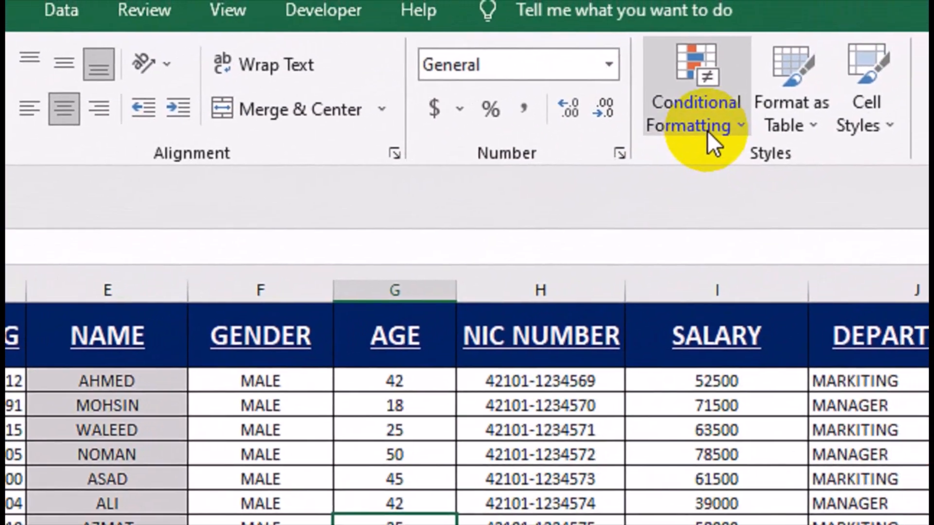
left_click(708, 127)
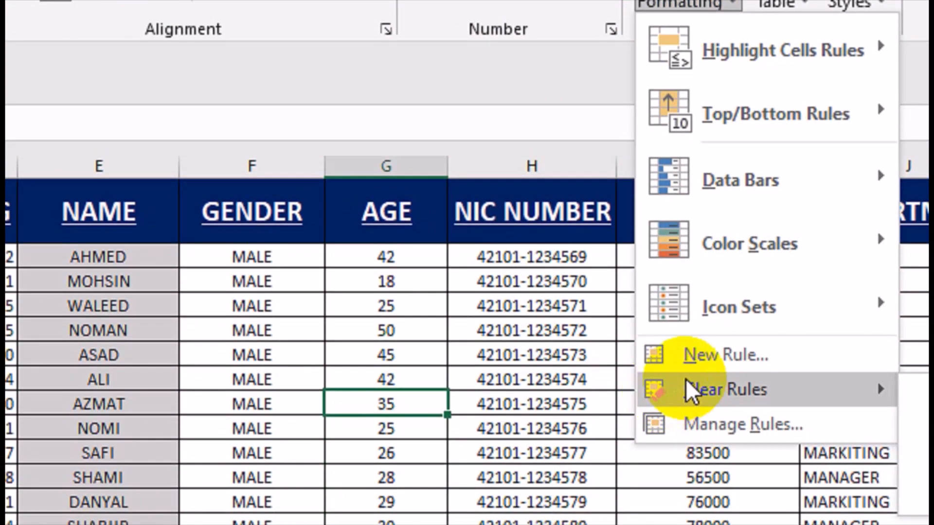
key("Escape")
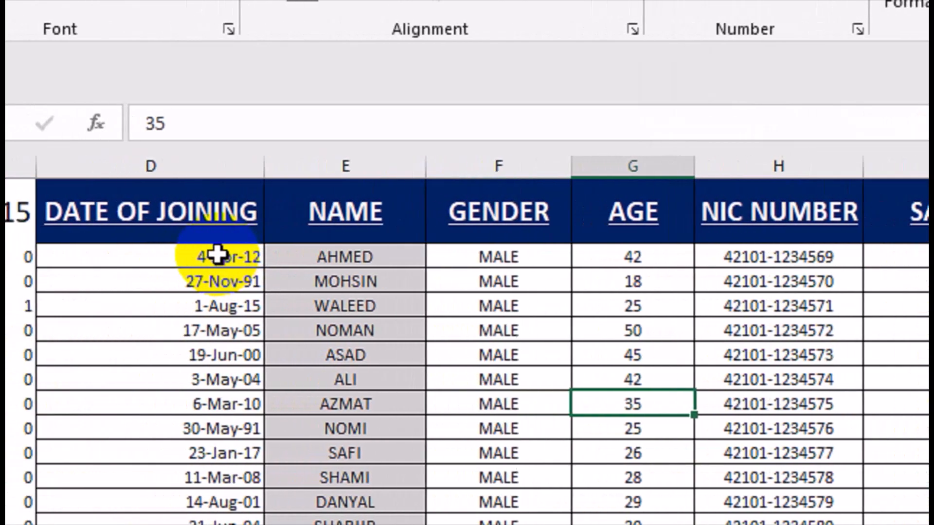
left_click(236, 256)
key("ctrl+shift+Right")
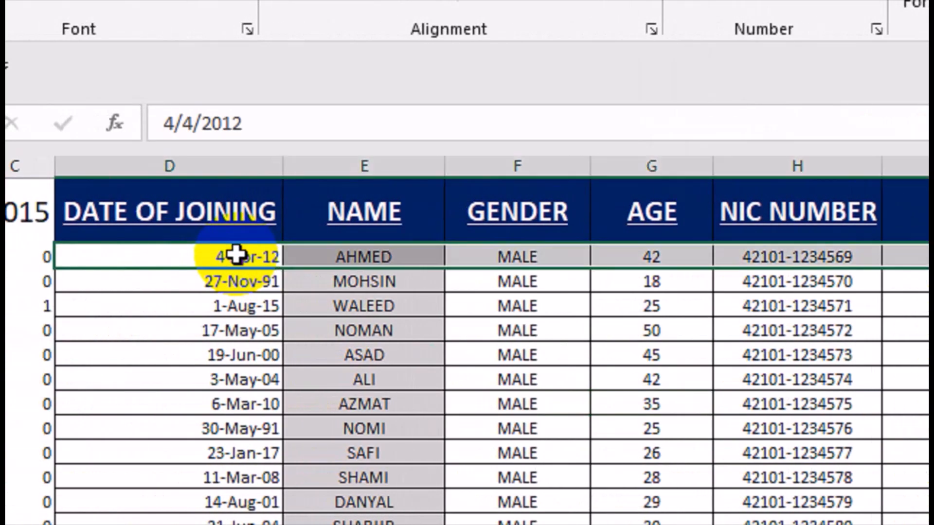
key("ctrl+shift+Down")
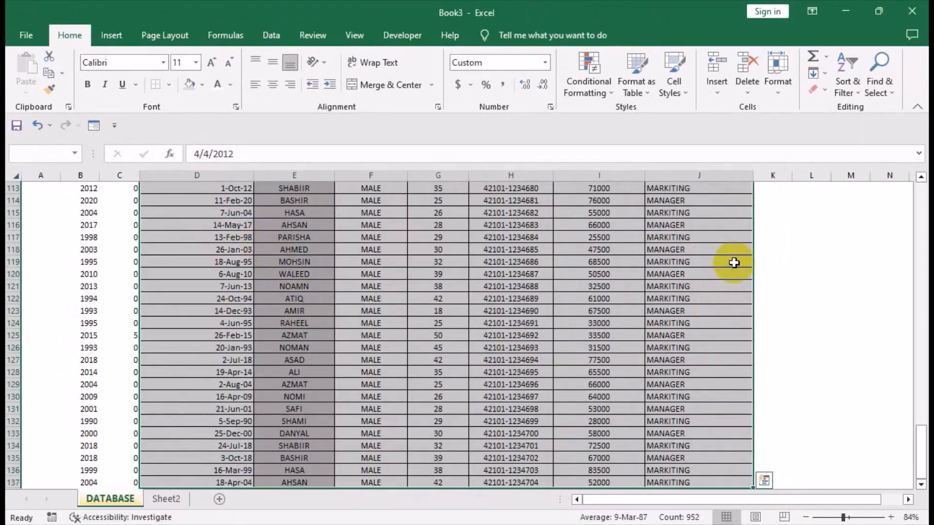
left_click(920, 178)
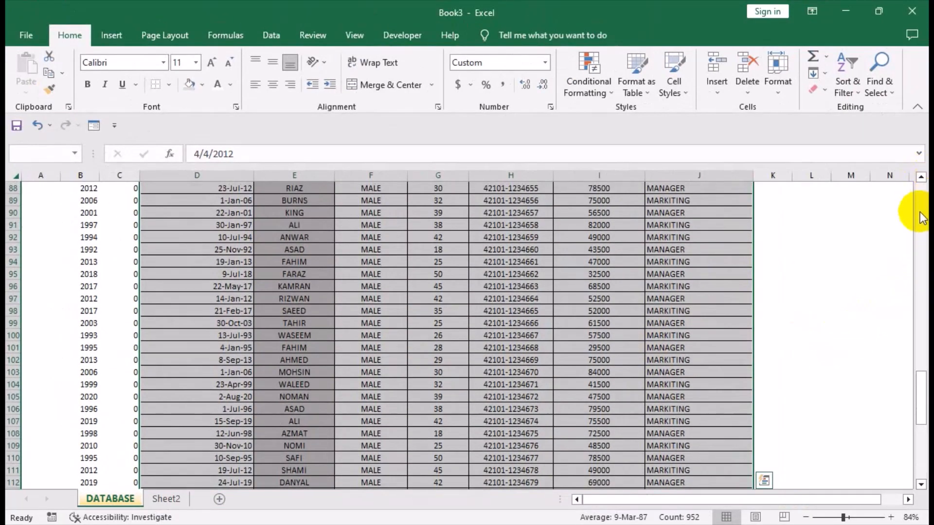
left_click(919, 233)
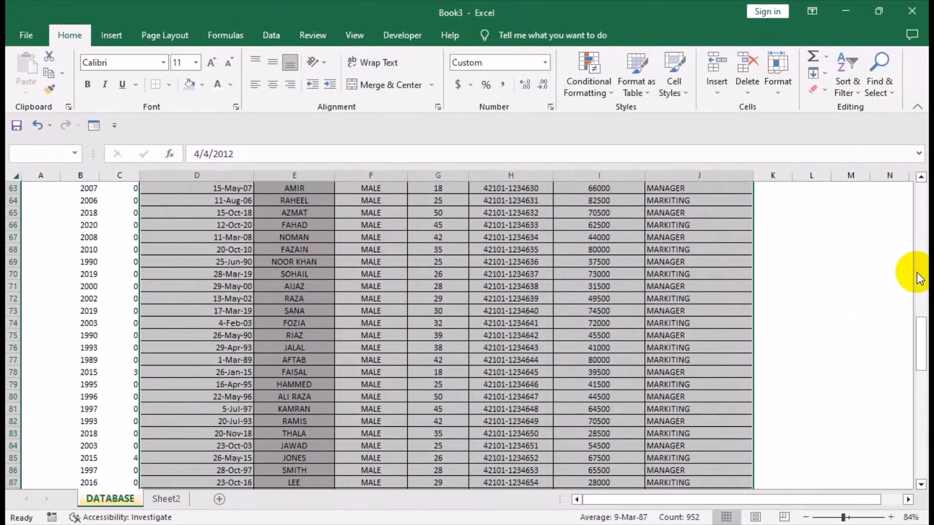
left_click(918, 265)
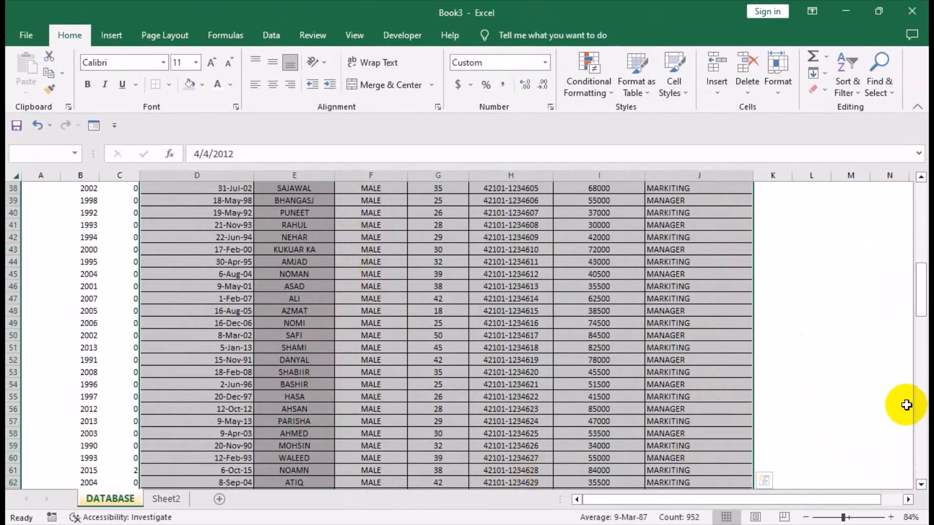
left_click_drag(920, 311, 922, 197)
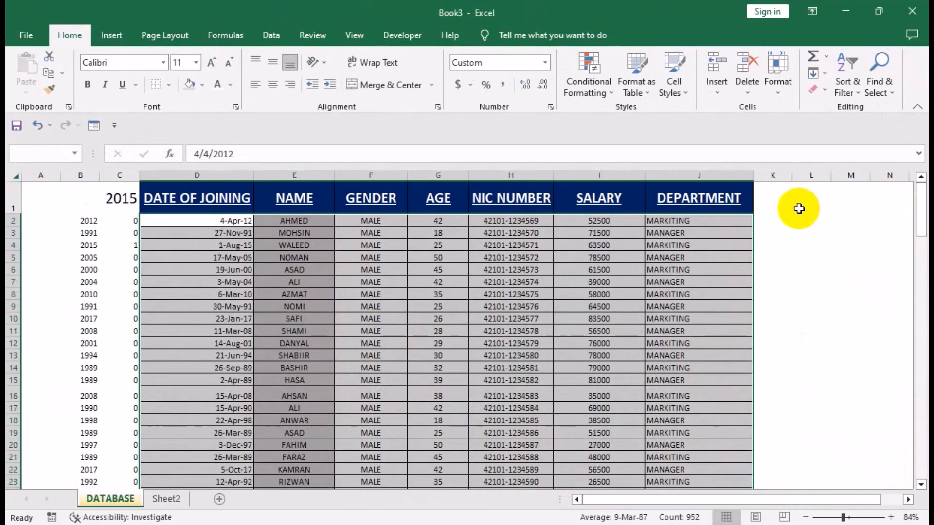
Create a formula-based conditional formatting rule for the selected records using =YEAR($D2)=$C$1
left_click(588, 83)
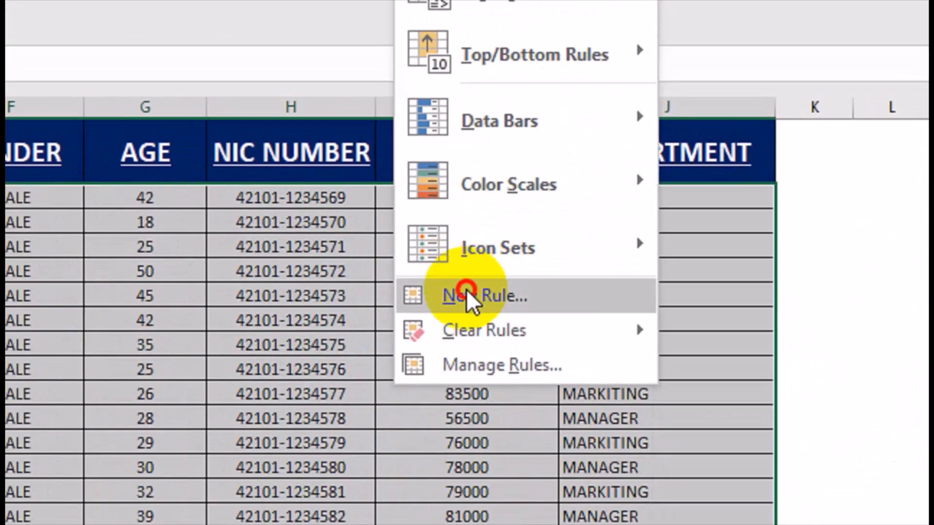
left_click(466, 292)
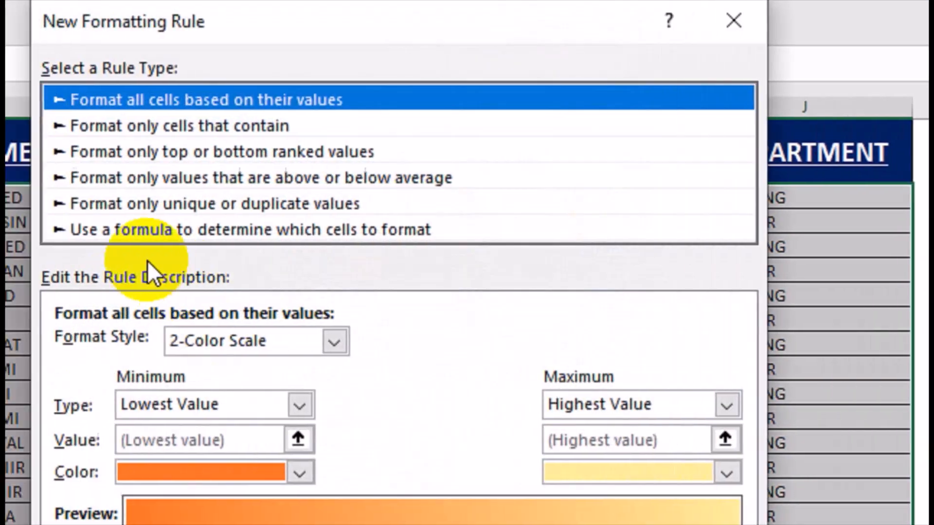
left_click(242, 231)
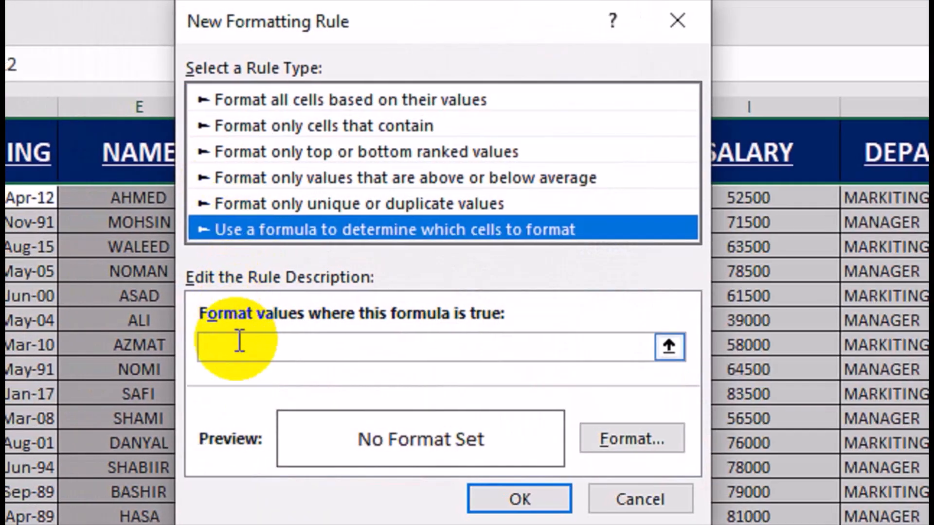
left_click(239, 345)
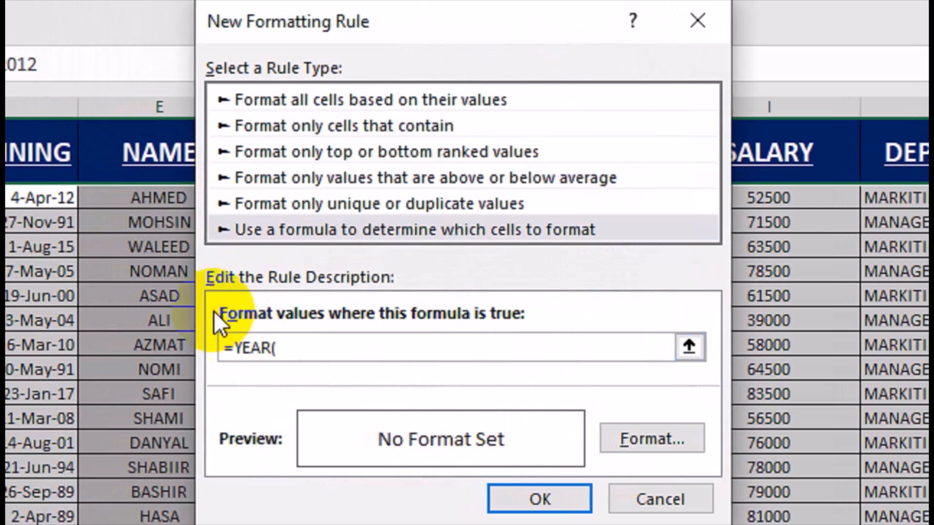
left_click(231, 198)
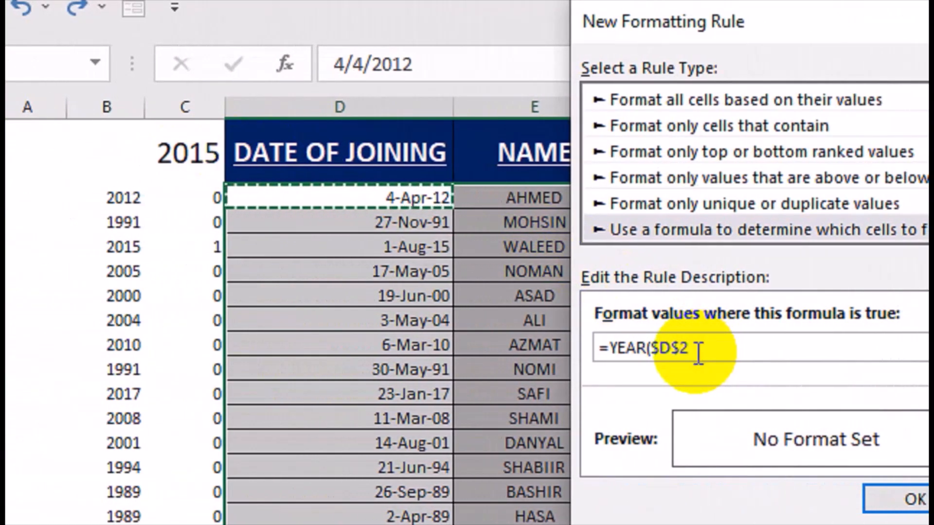
type(")")
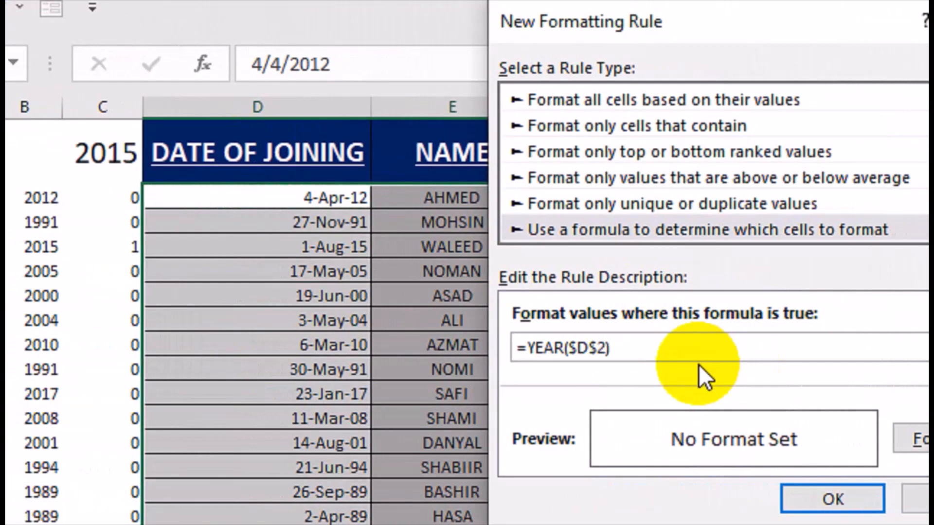
type("=")
left_click(156, 155)
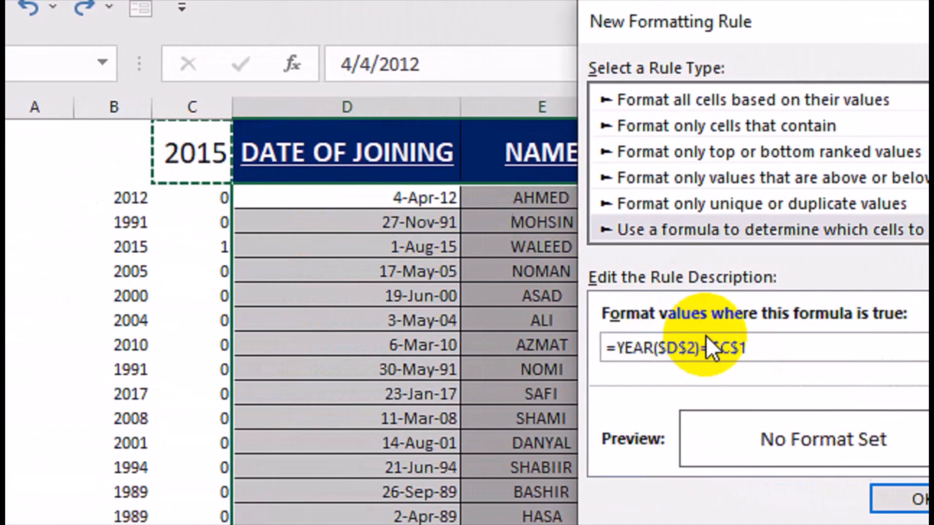
left_click(717, 348)
key("BackSpace")
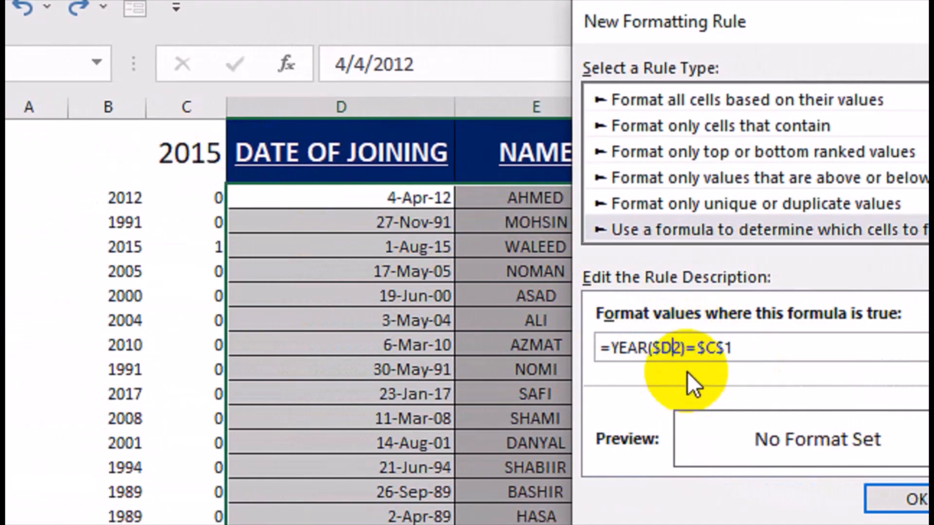
Give the conditional formatting rule a light gold fill and apply it to the selected records
left_click(730, 395)
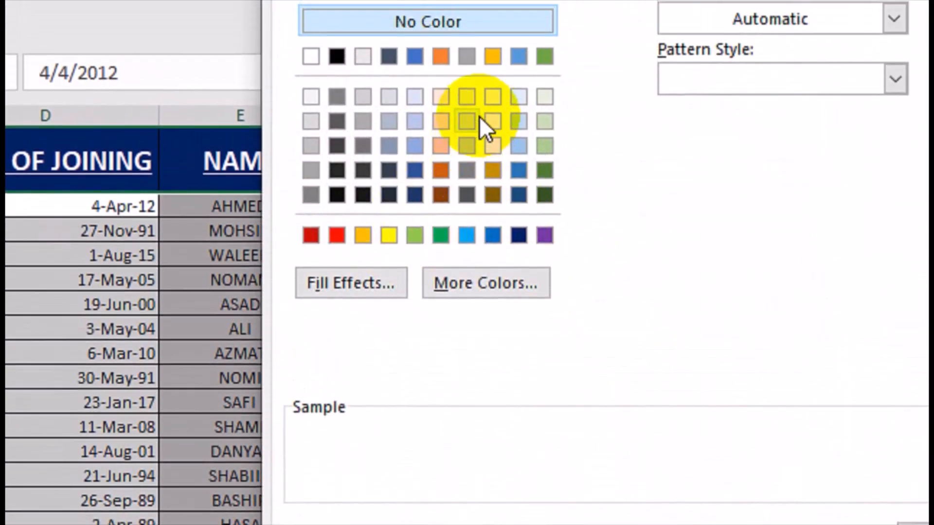
left_click(493, 59)
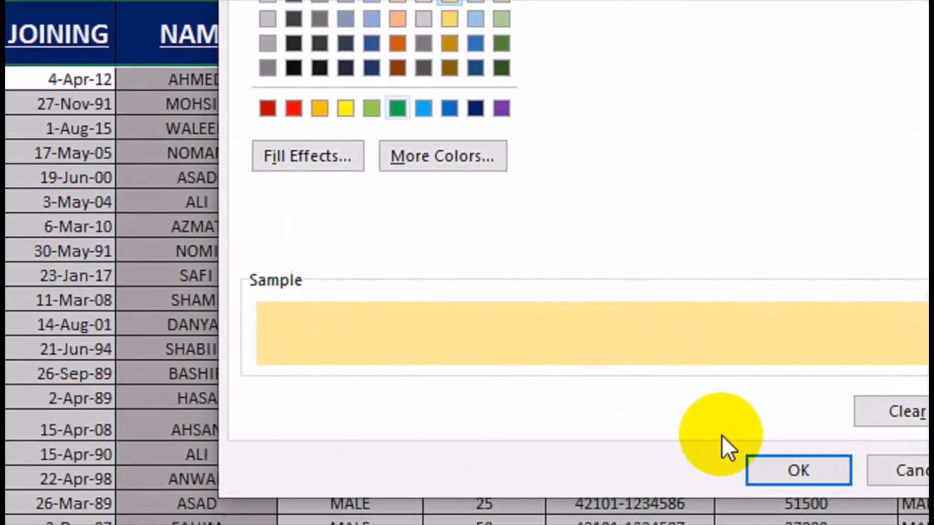
left_click(792, 469)
left_click(549, 311)
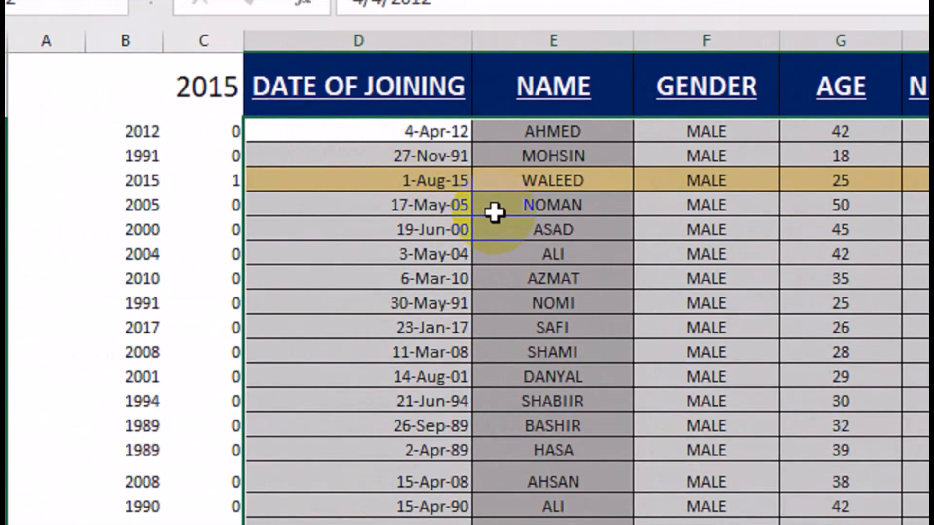
Inspect the highlighting down to the last record, then set the joining date in D7 to 5/3/2015
left_click(450, 333)
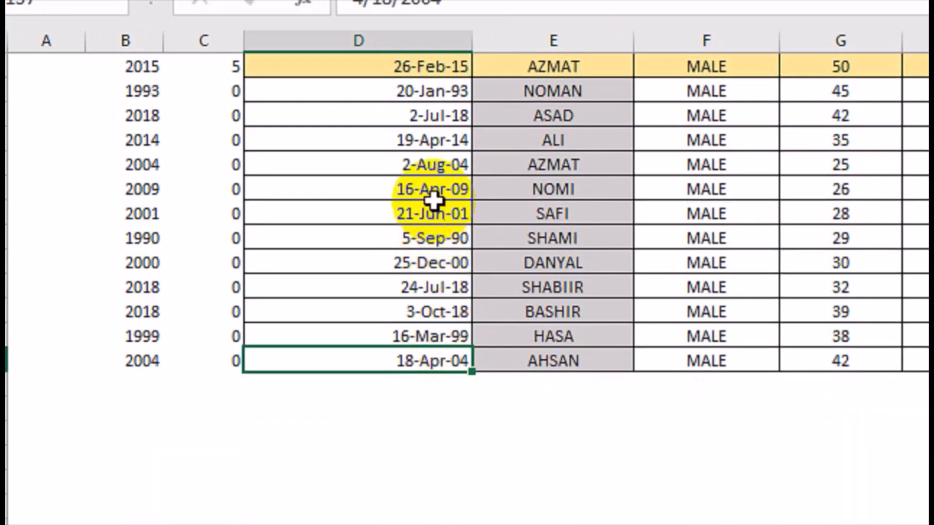
left_click(432, 199)
key("ctrl+Up")
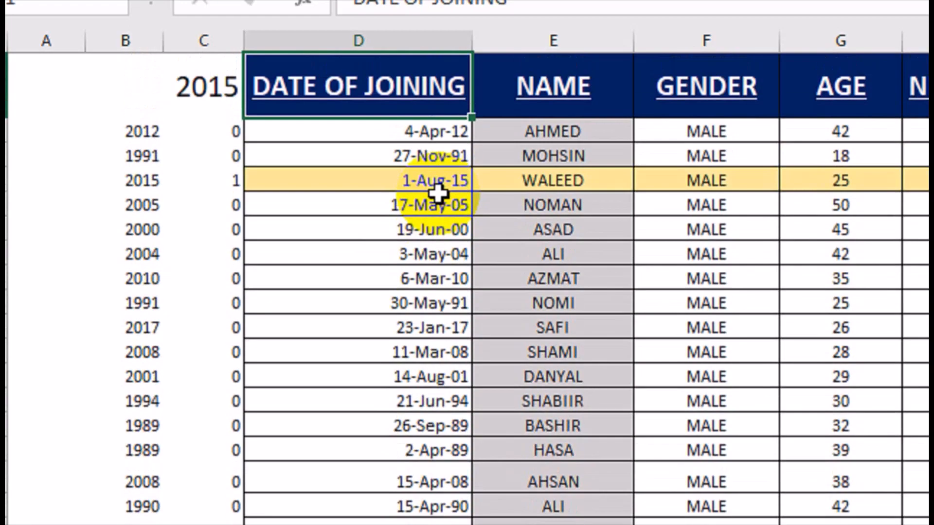
key("Down")
key("Down")
key("Down")
key("Down")
key("Down")
key("Down")
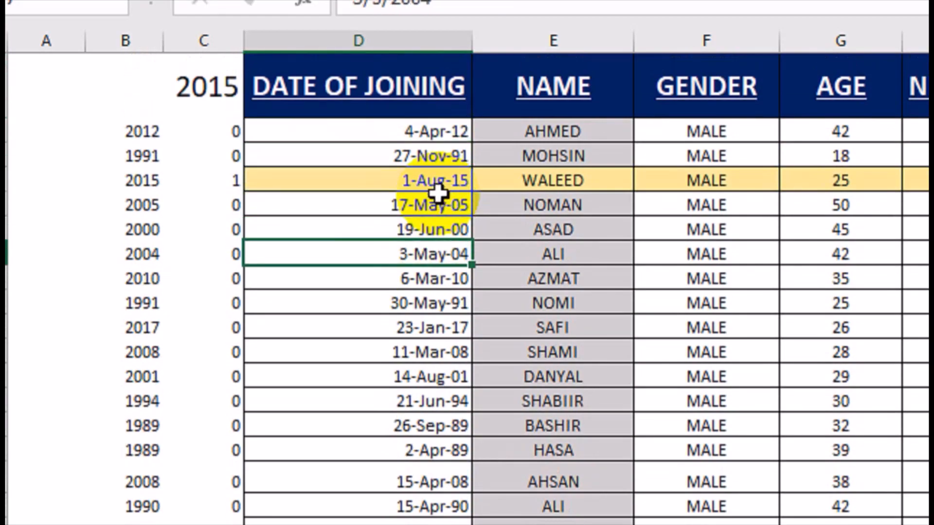
key("F2")
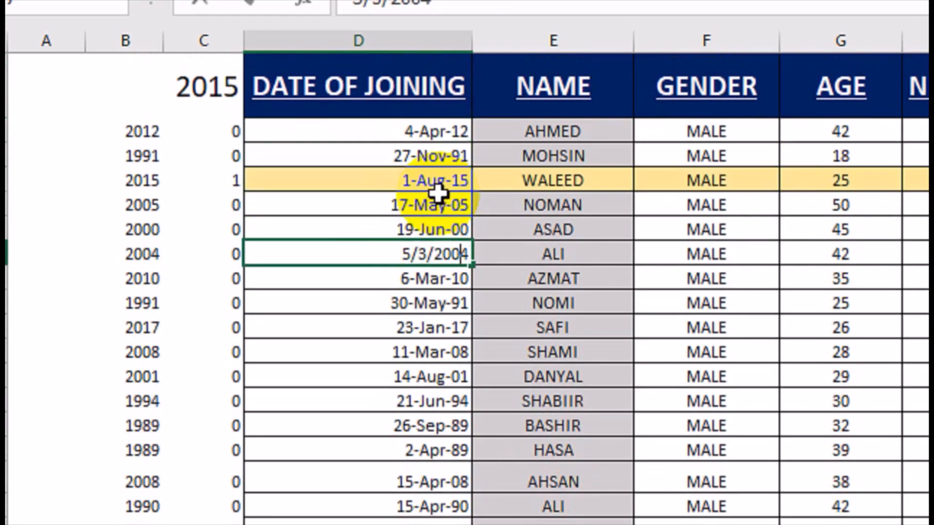
key("BackSpace")
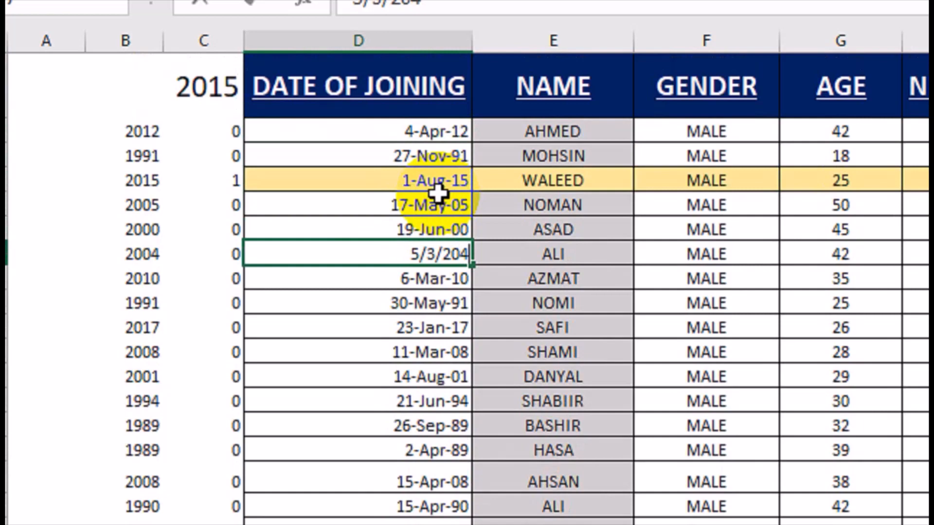
key("BackSpace")
type("15")
key("Return")
Set the joining date in D13 to 6/21/2015
key("Down")
key("Down")
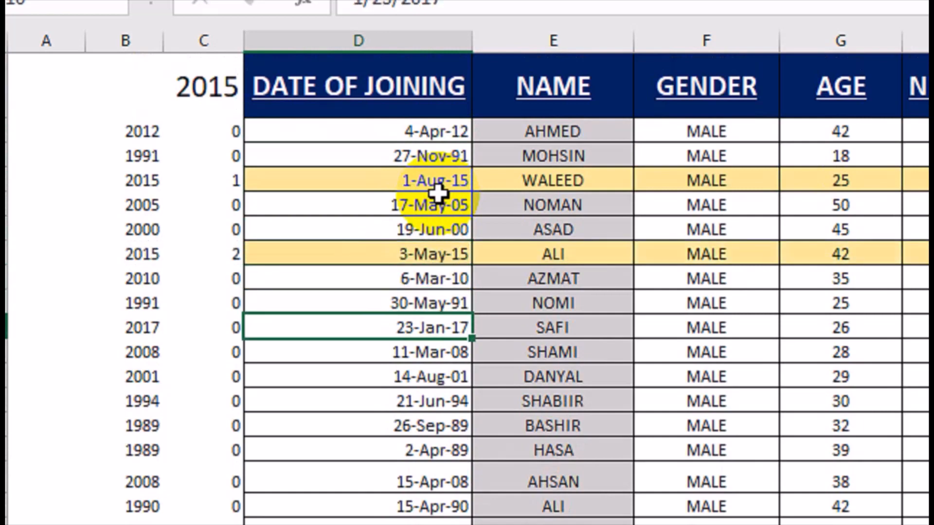
key("Down")
key("Down")
key("Down")
key("F2")
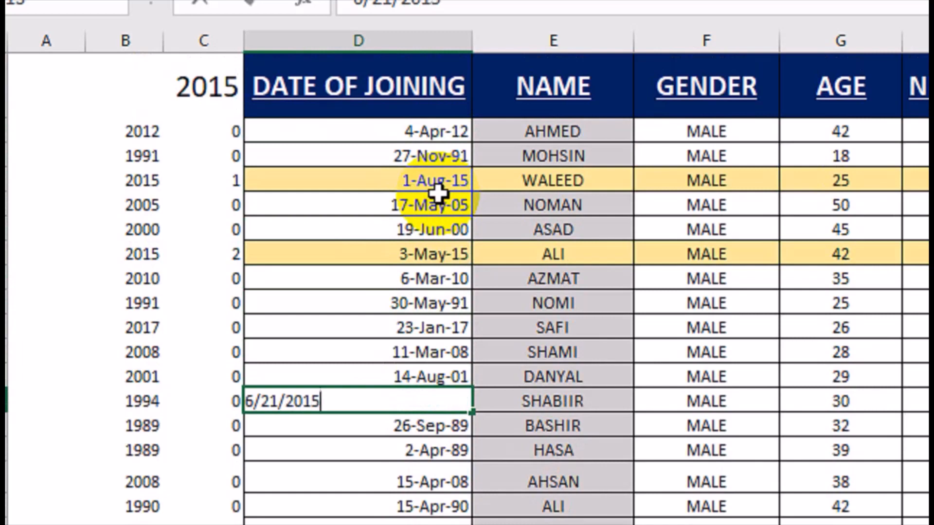
key("Return")
Set the joining date in D19 to 3/26/2015 and return to the first records
left_click_drag(707, 401, 714, 63)
left_click(454, 410)
double_click(440, 365)
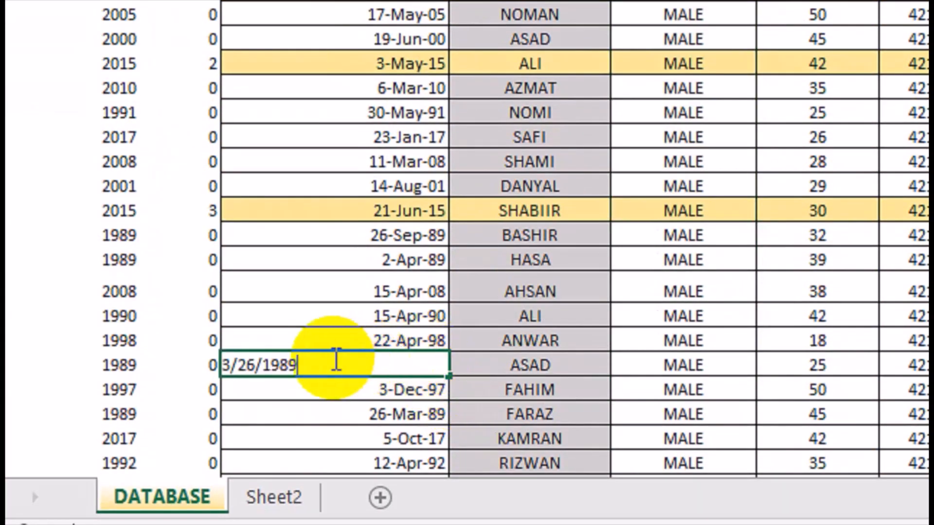
key("BackSpace")
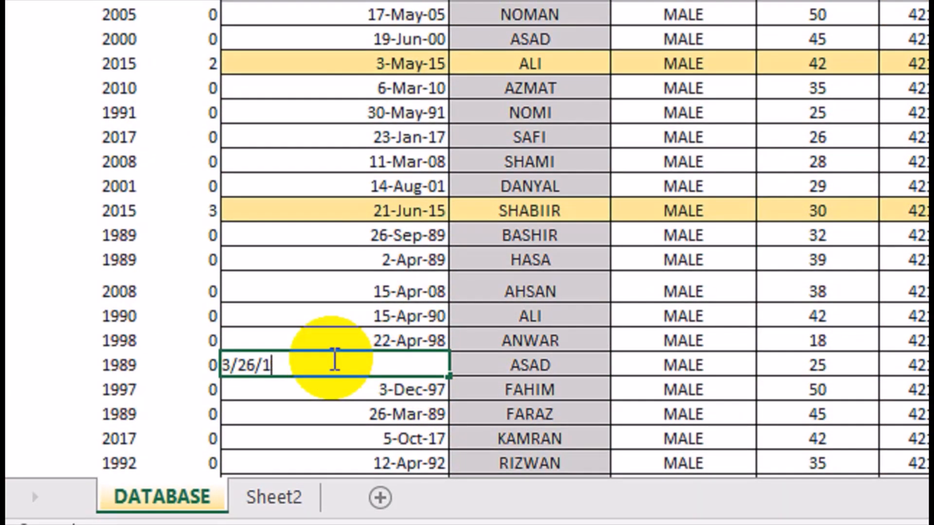
type("2015")
key("Return")
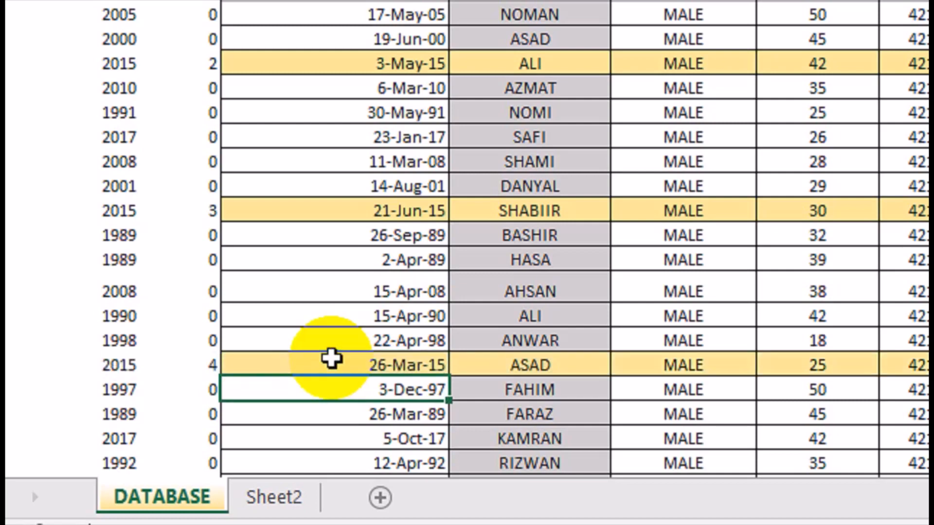
left_click_drag(522, 165, 488, 107)
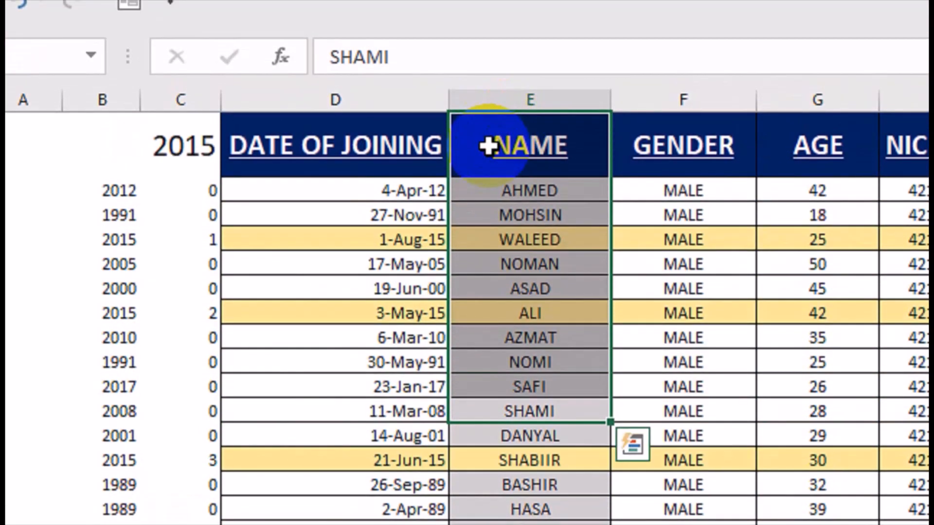